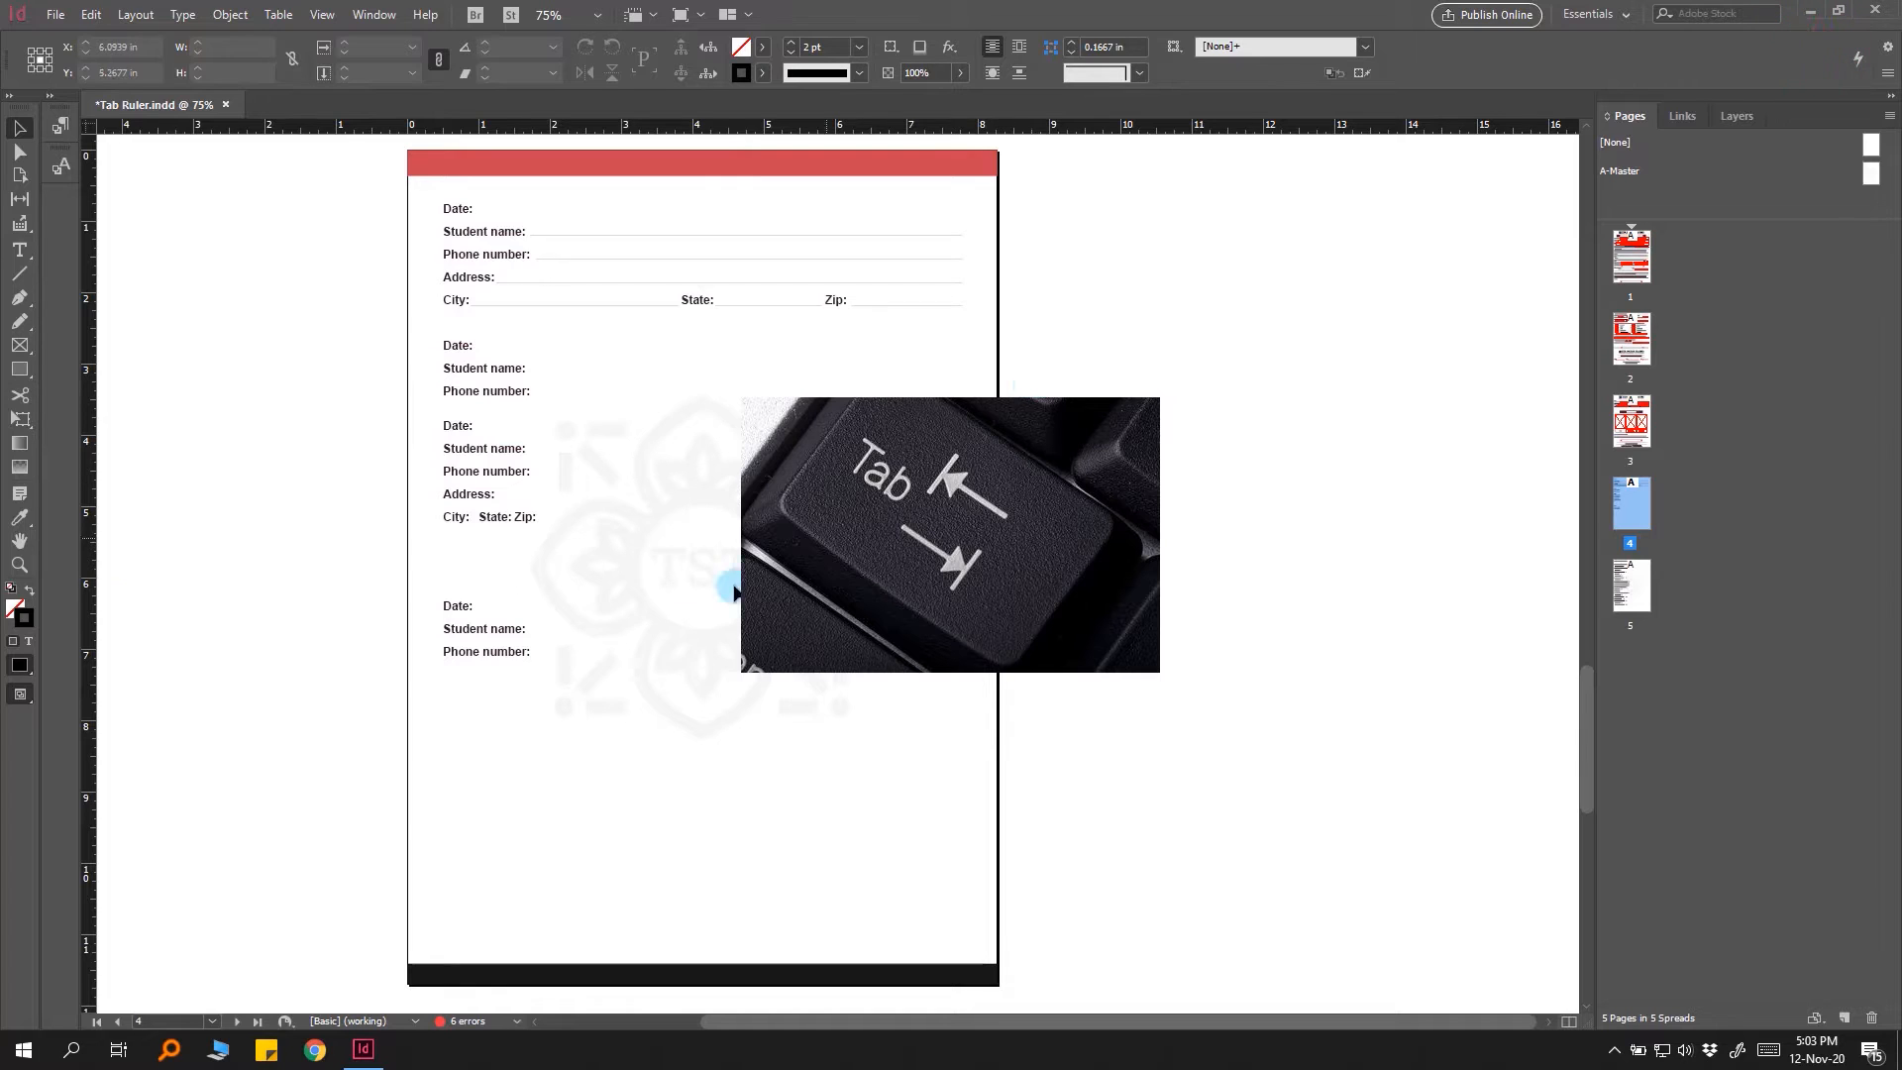
# Step: Delete the bottom text frame containing the Date, Student name and Phone number fields
pyautogui.click(492, 642)
pyautogui.doubleClick(495, 645)
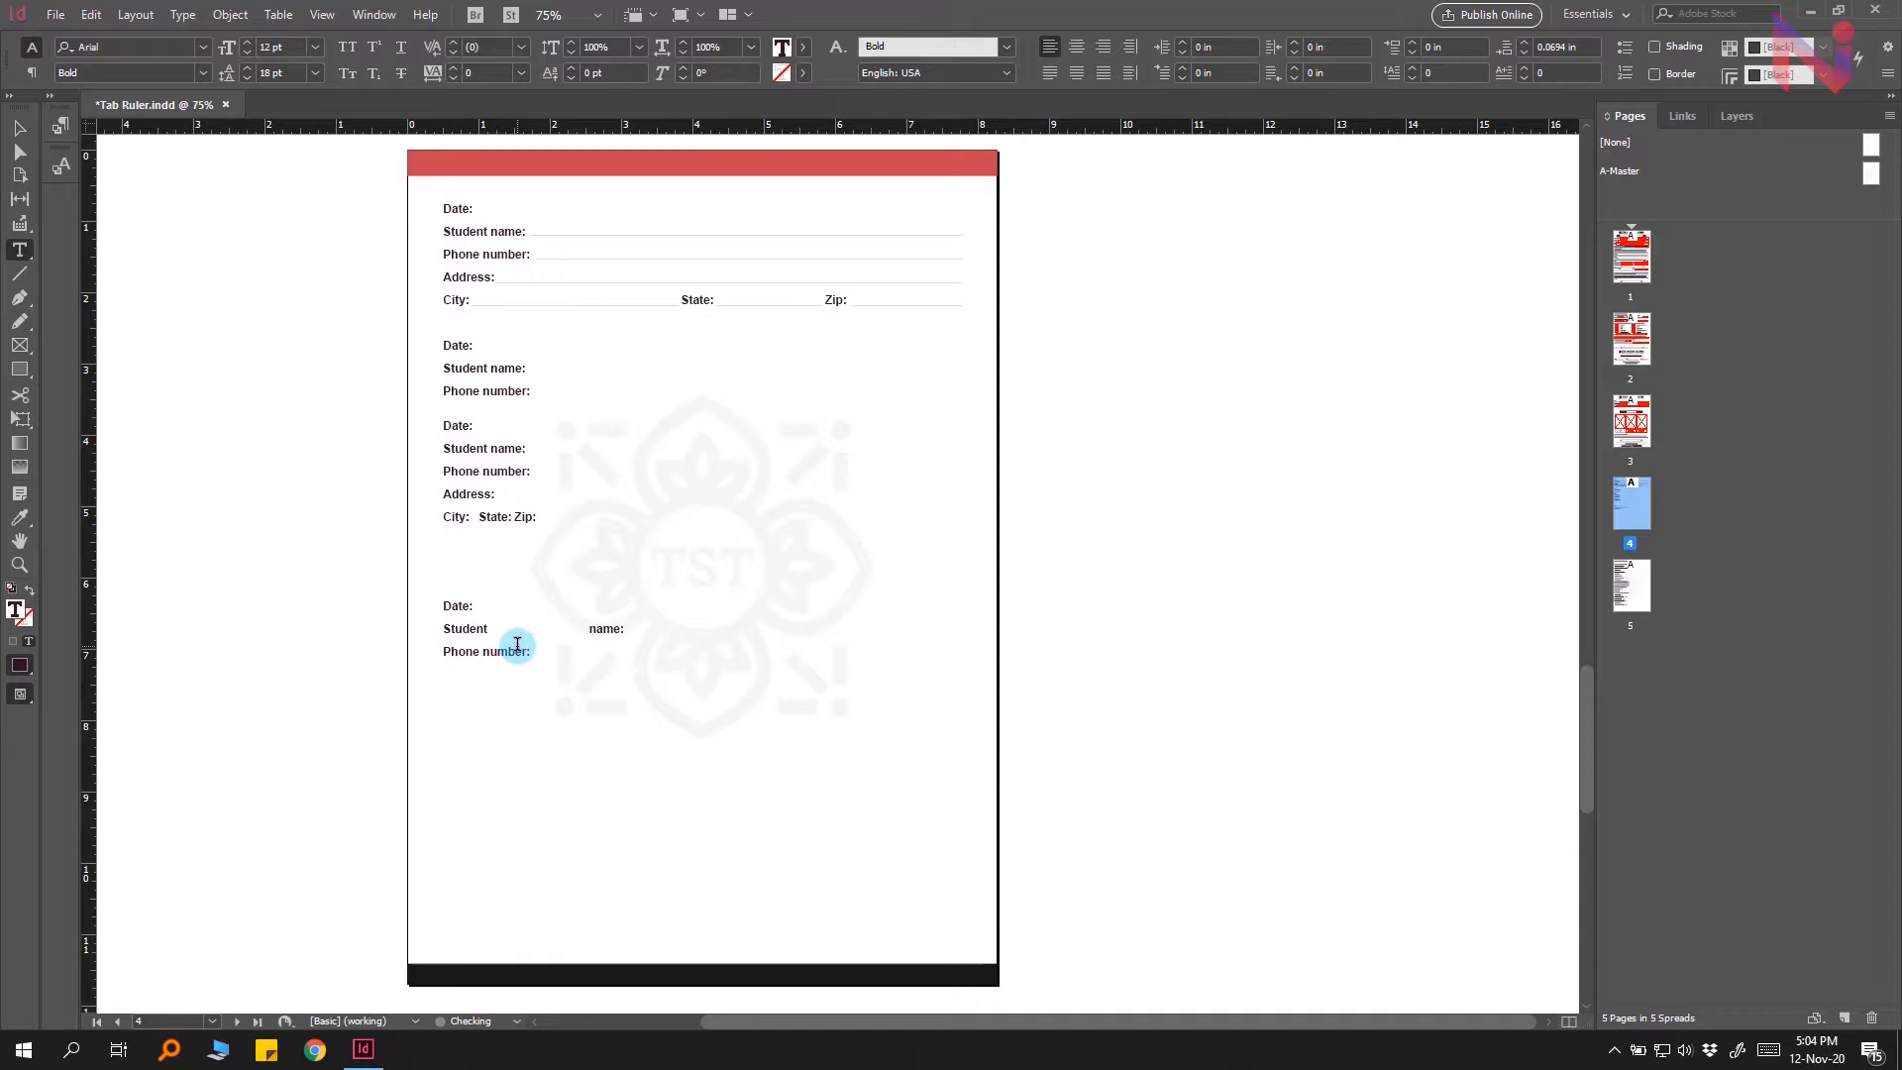
pyautogui.press('Escape')
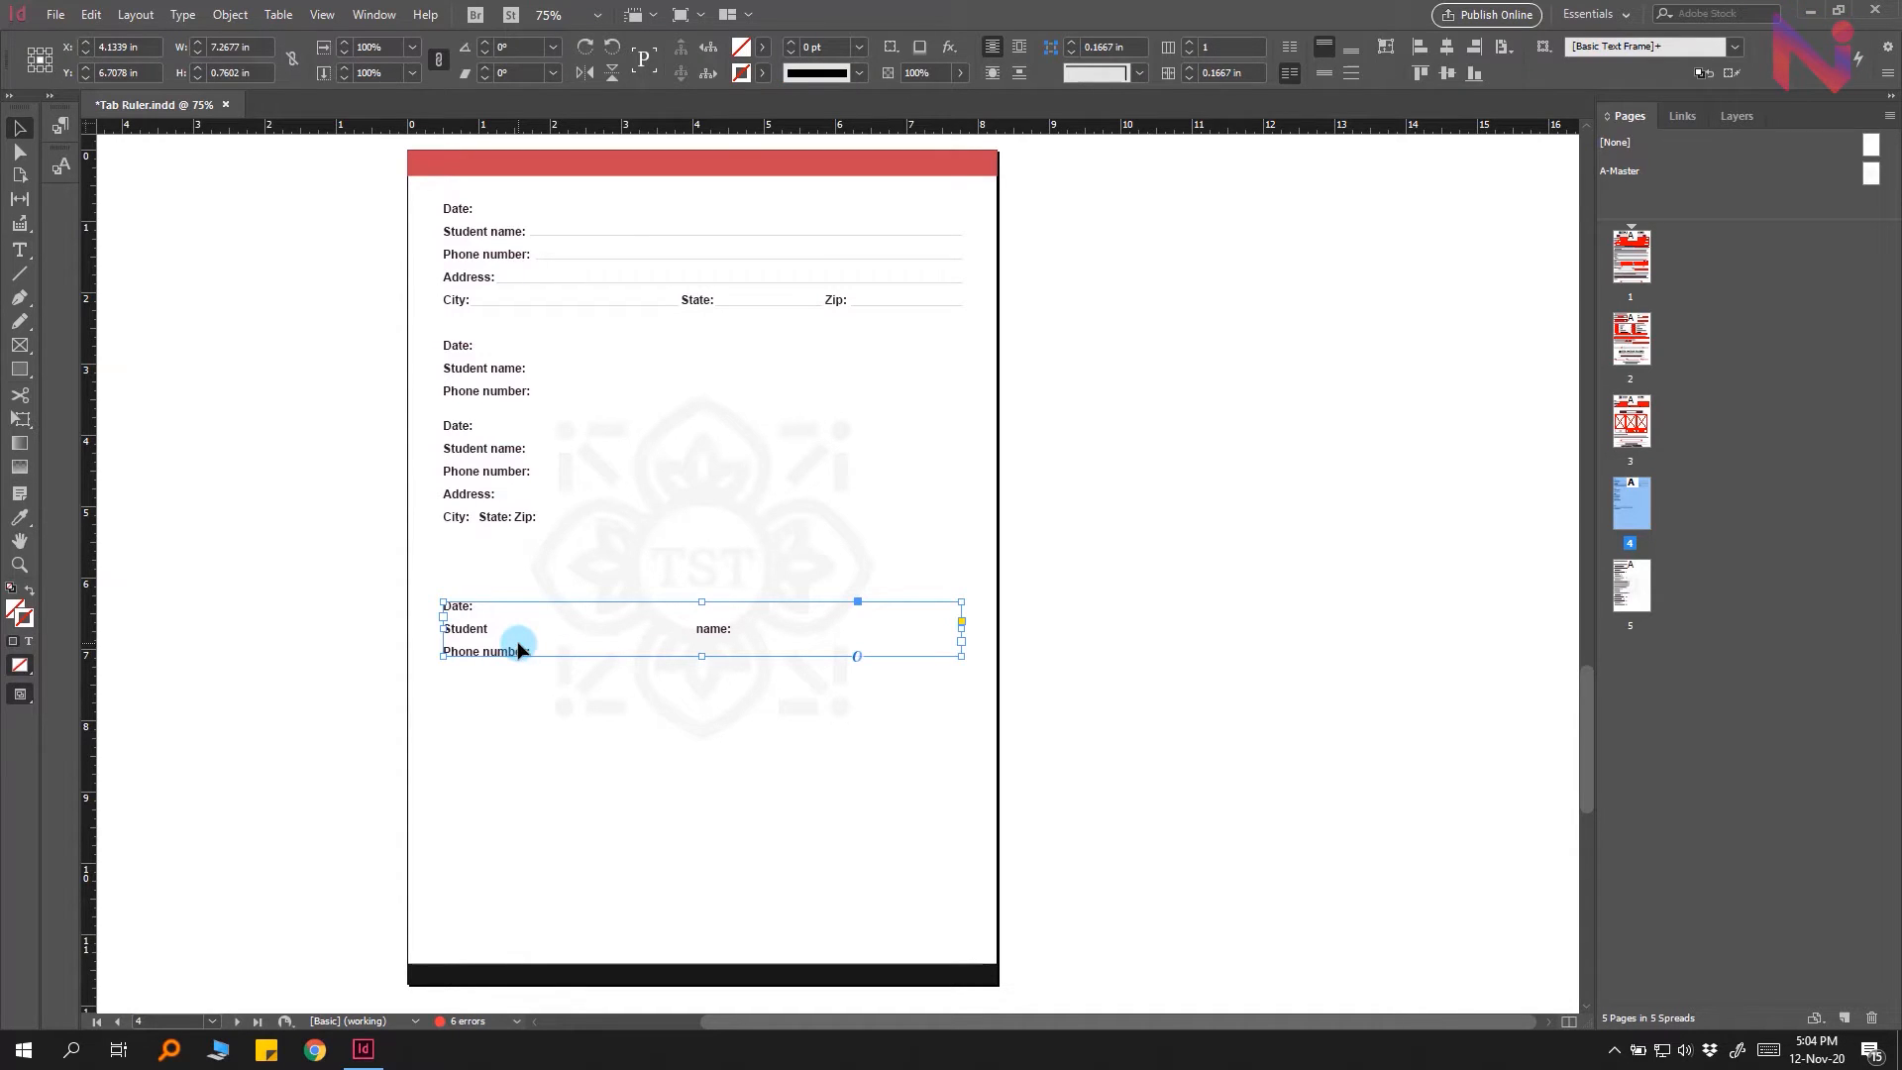
pyautogui.press('Delete')
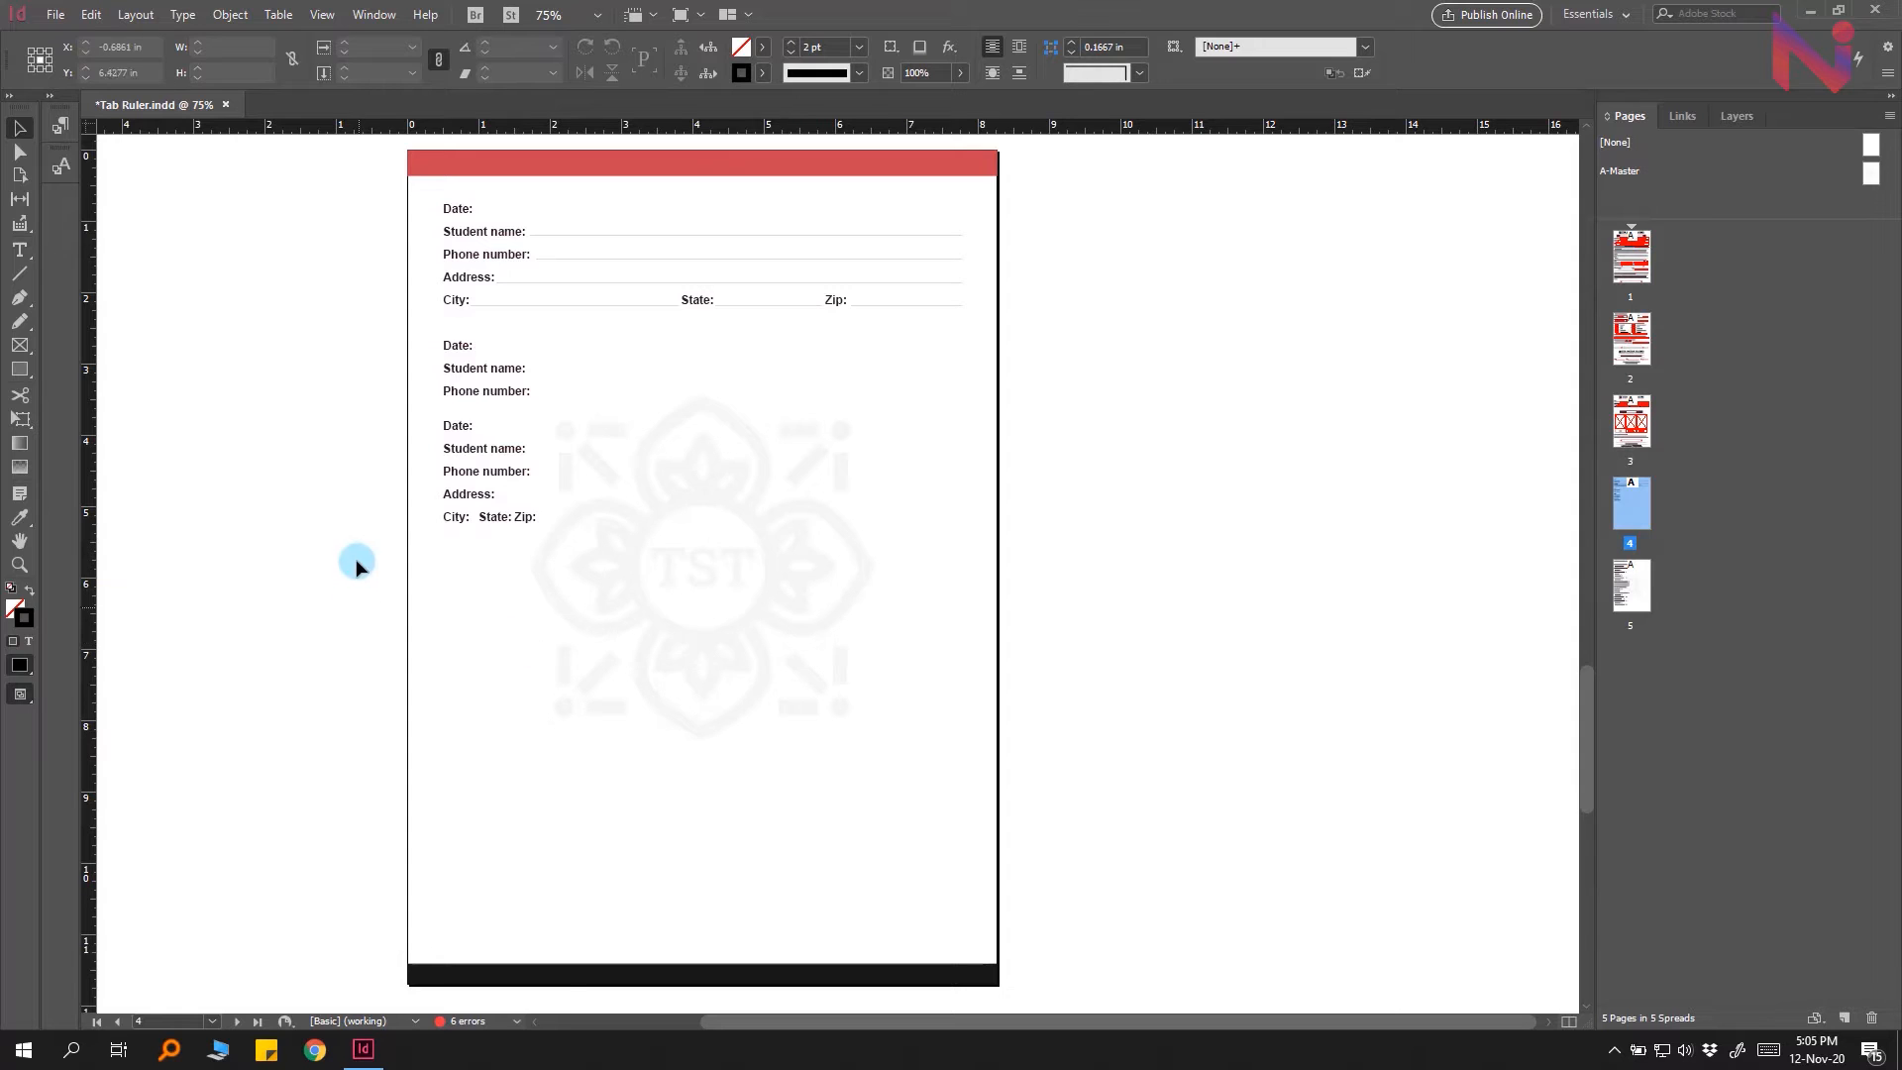
# Step: Show hidden characters in the document
pyautogui.click(182, 15)
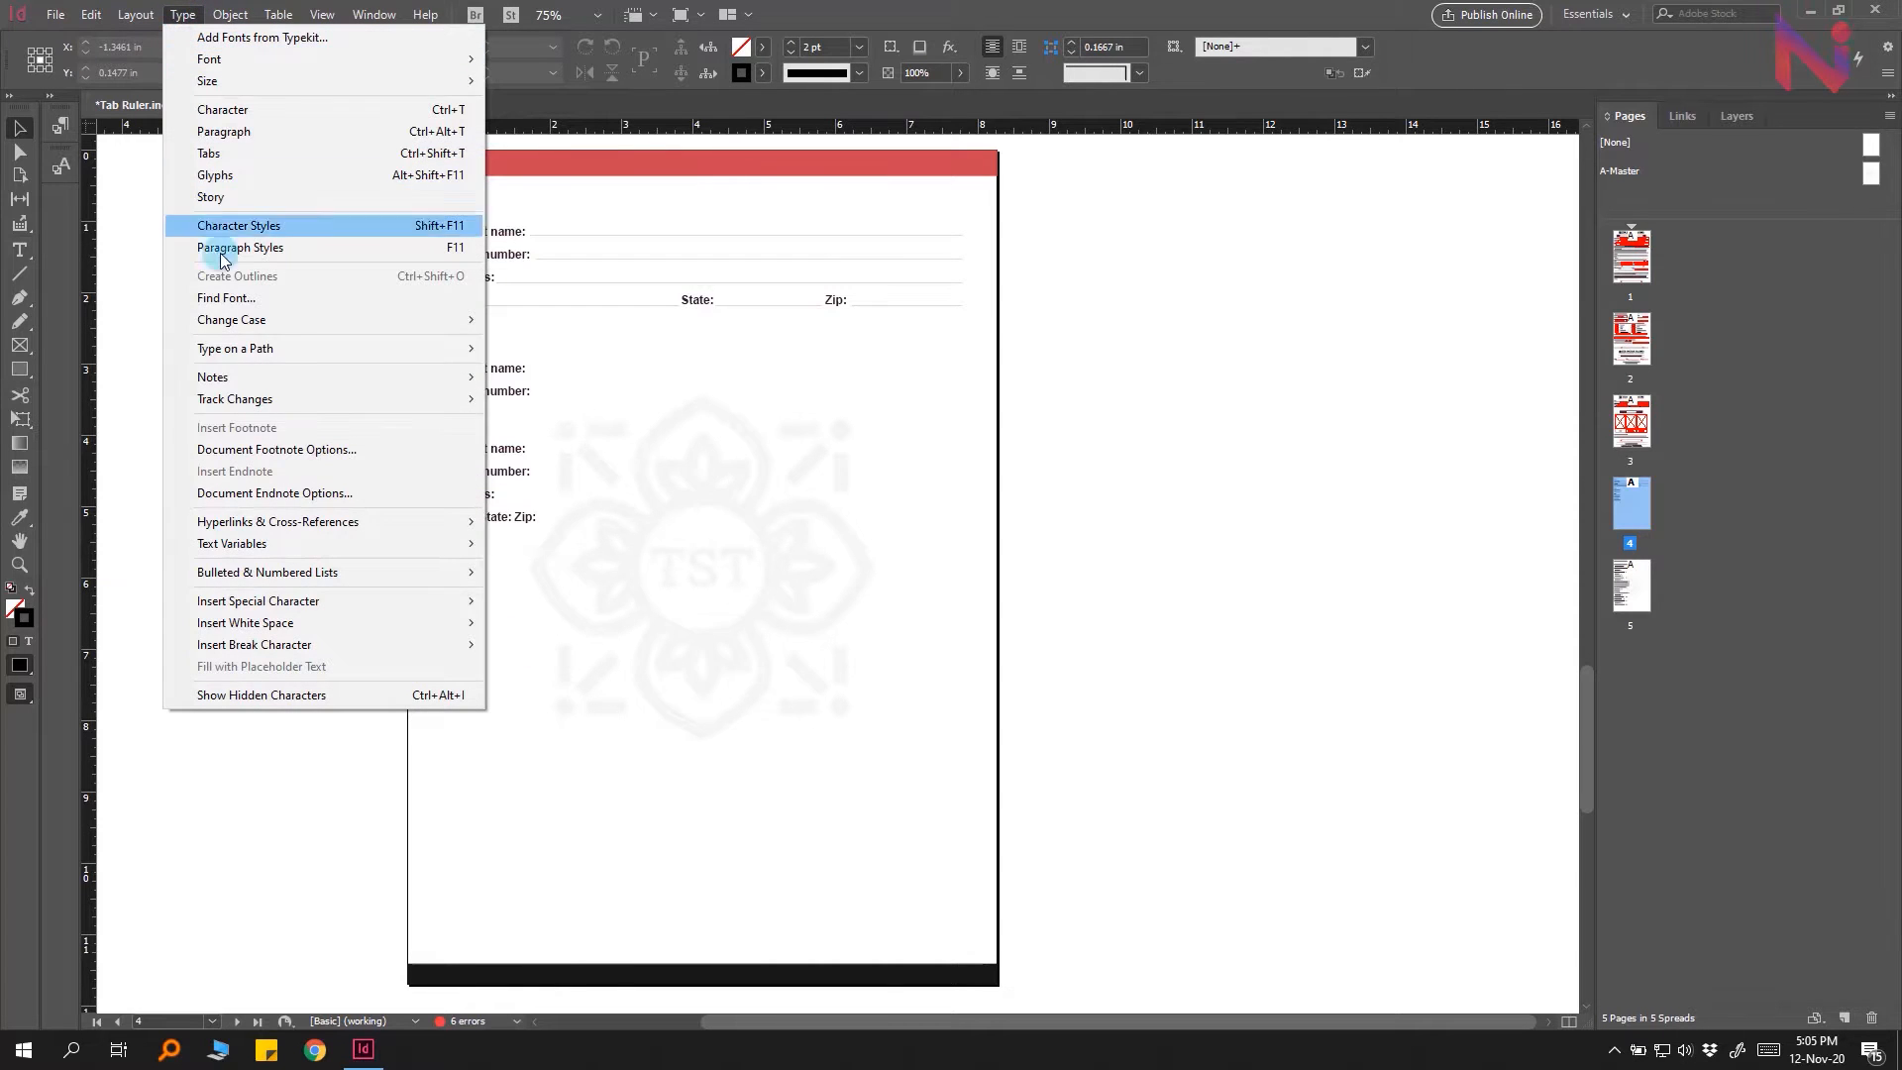
pyautogui.click(365, 699)
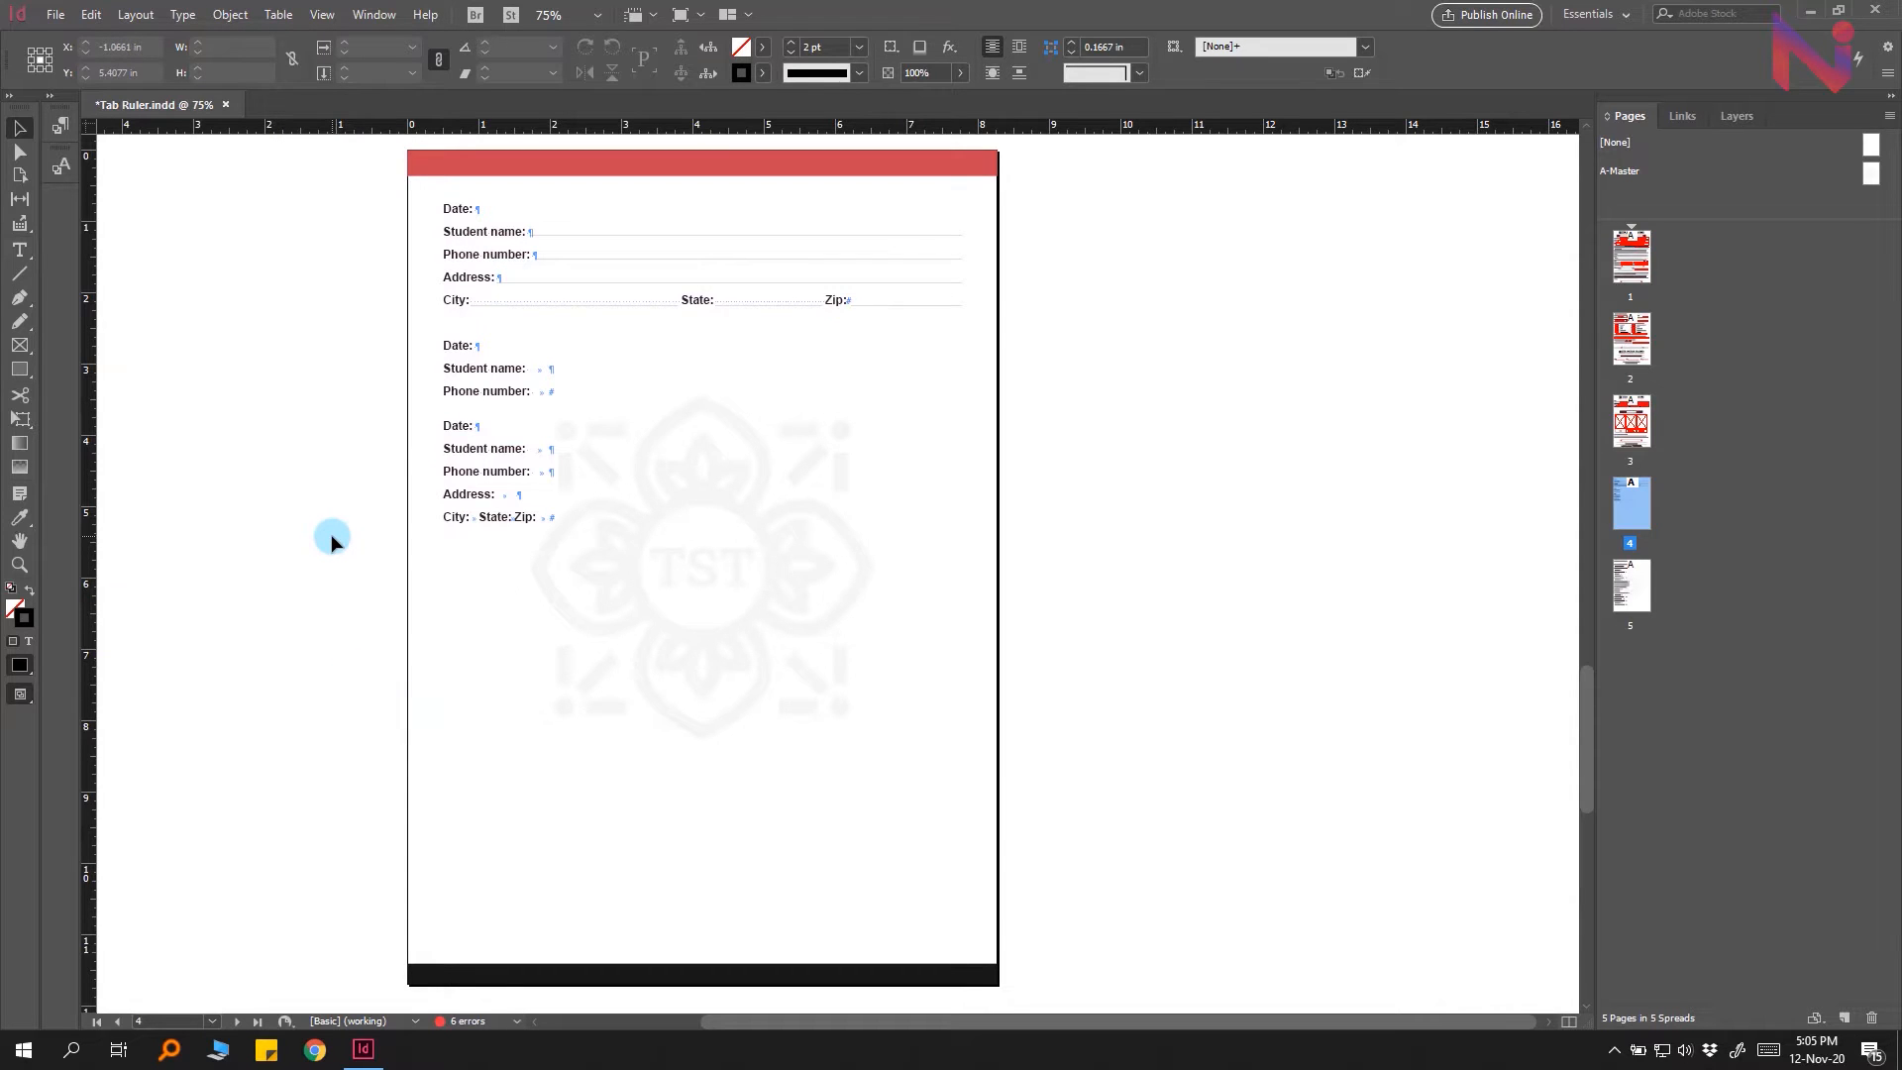
pyautogui.scroll(2, 411, 339)
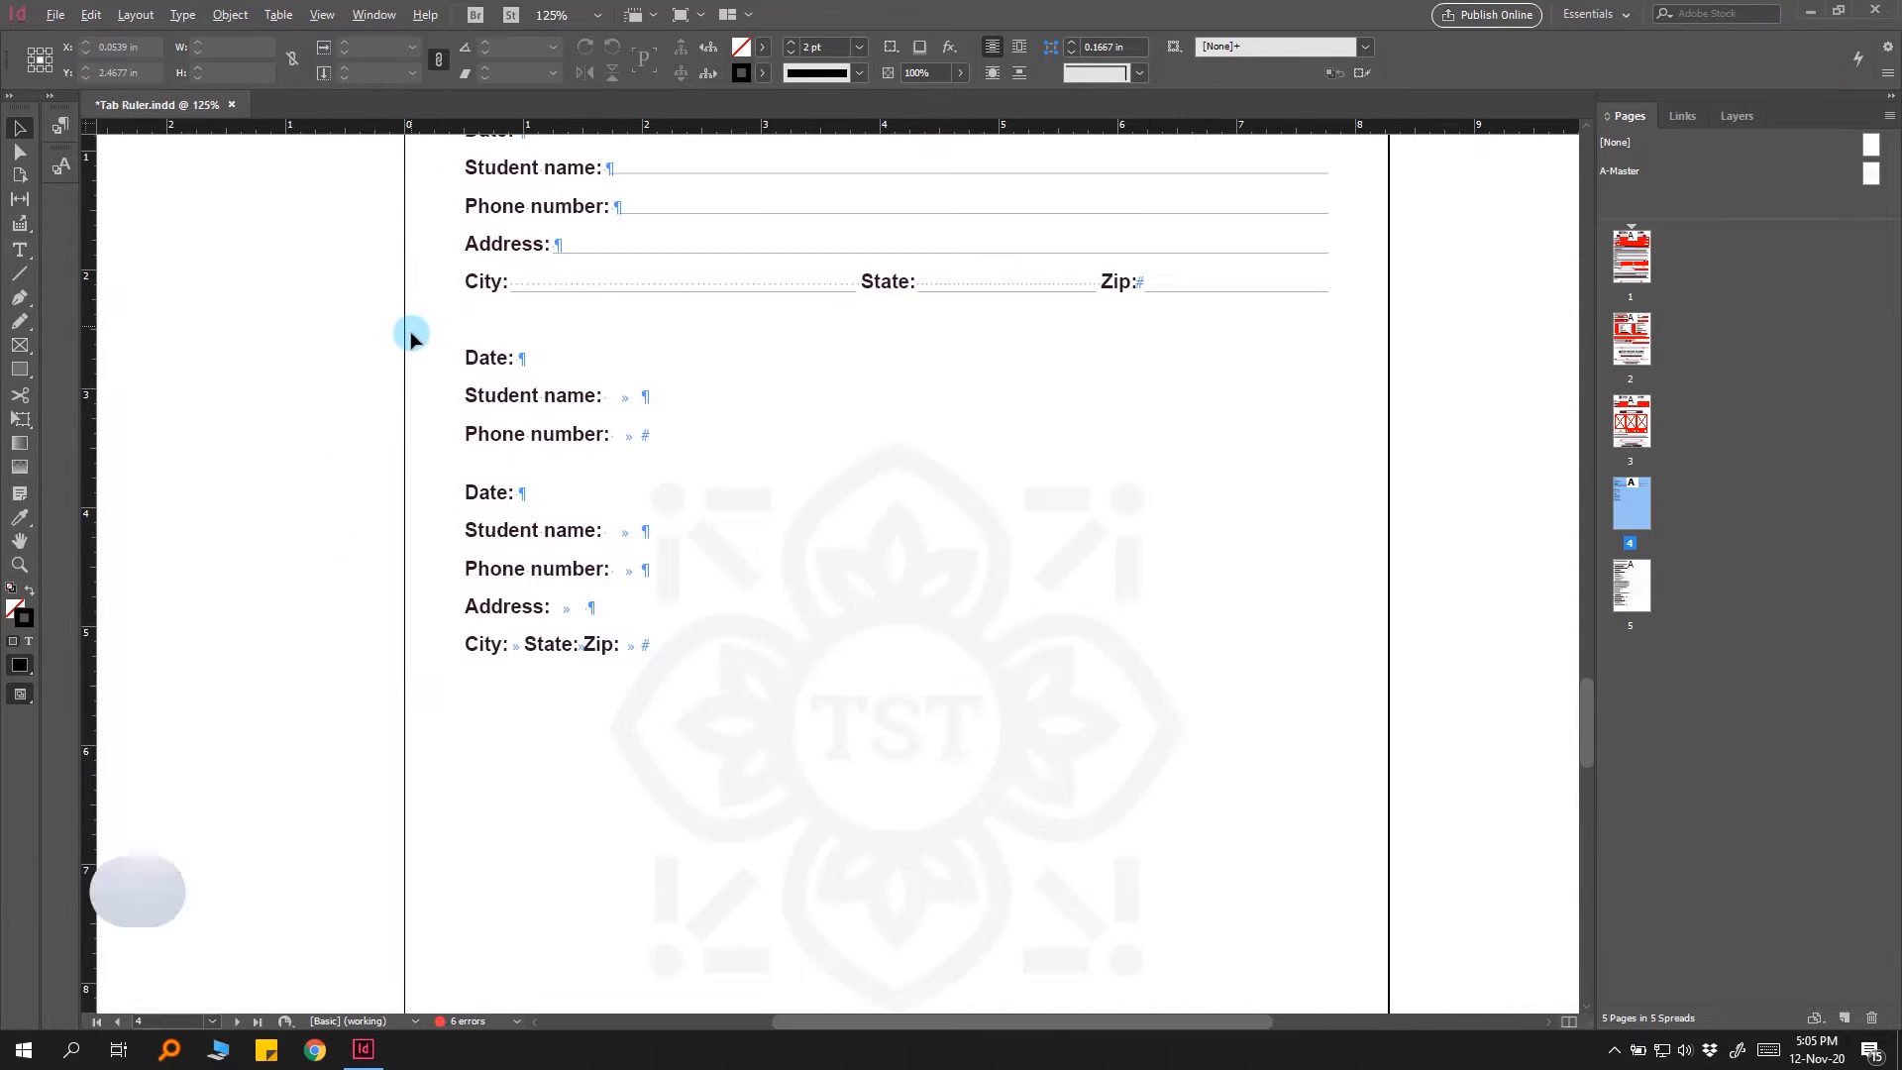
pyautogui.scroll(2, 318, 501)
pyautogui.hscroll(2, 310, 514)
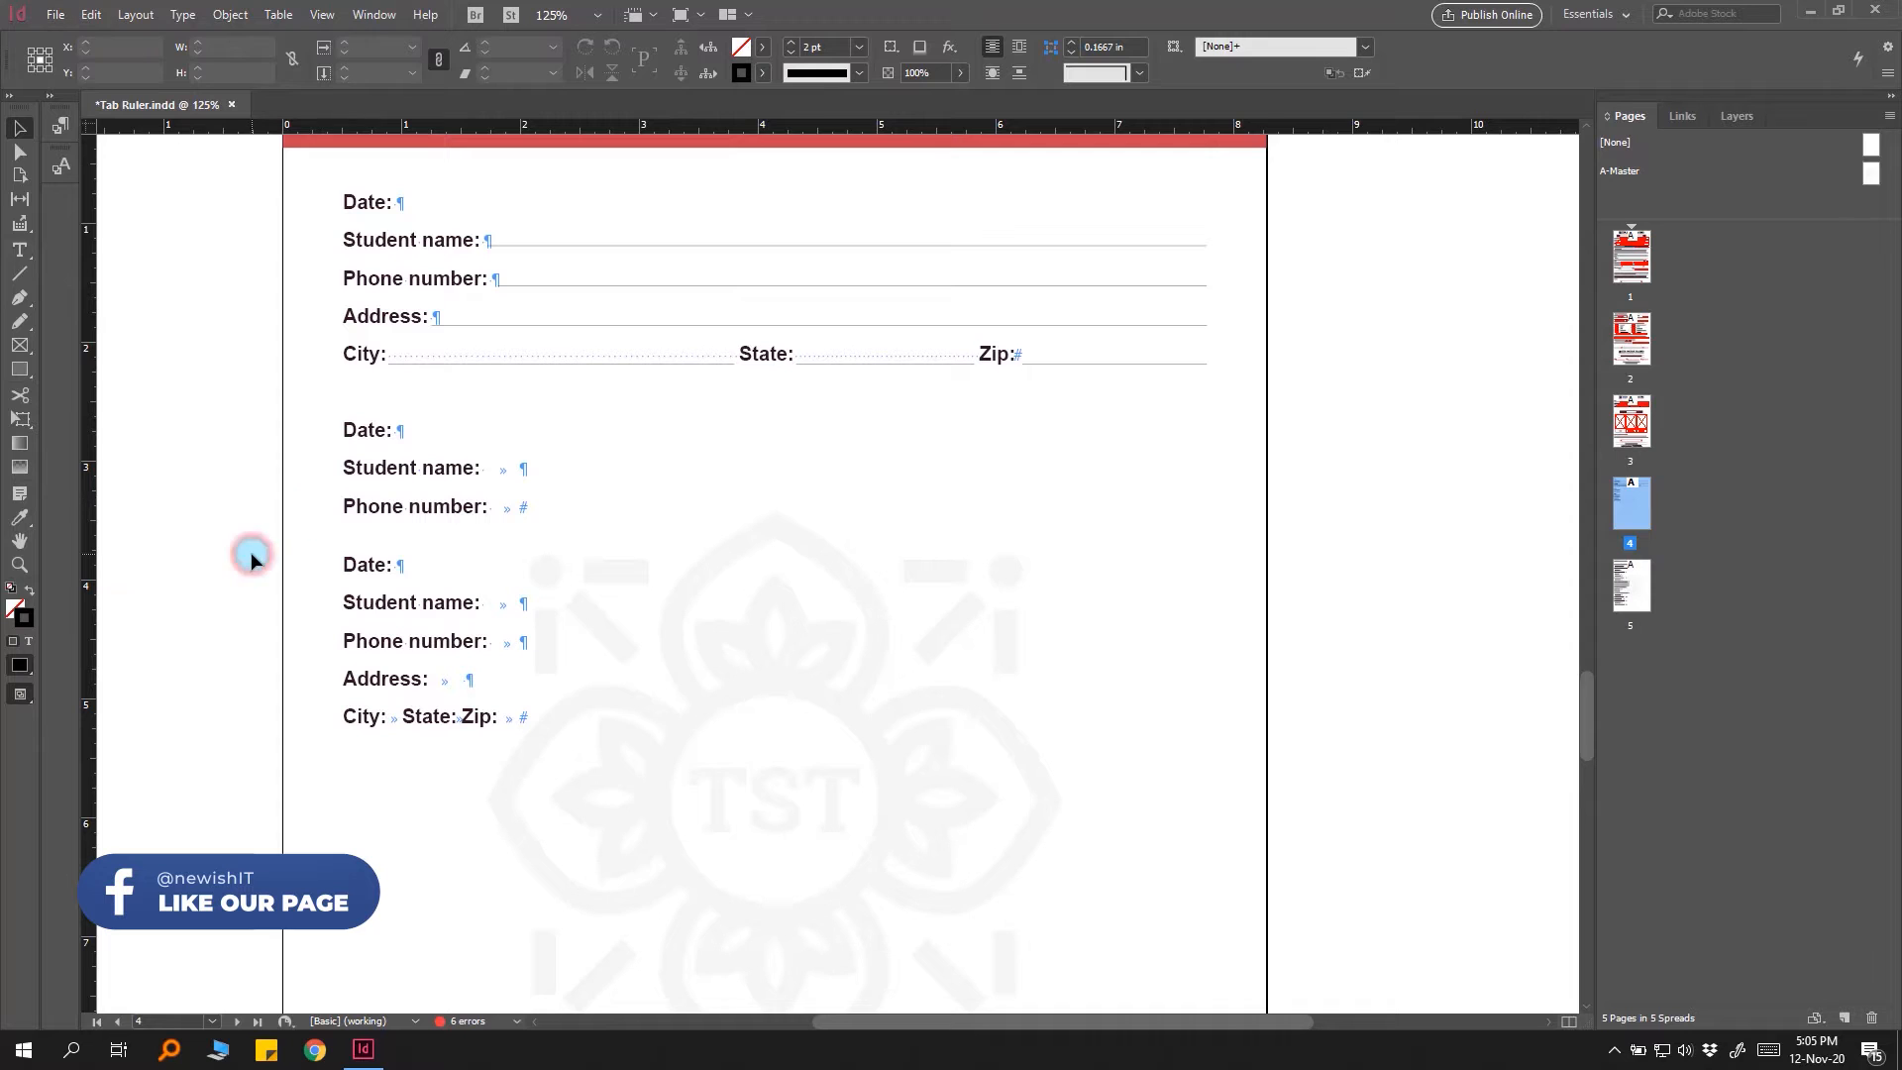
# Step: Inspect the text frames and rule lines of the upper form blocks
pyautogui.click(451, 342)
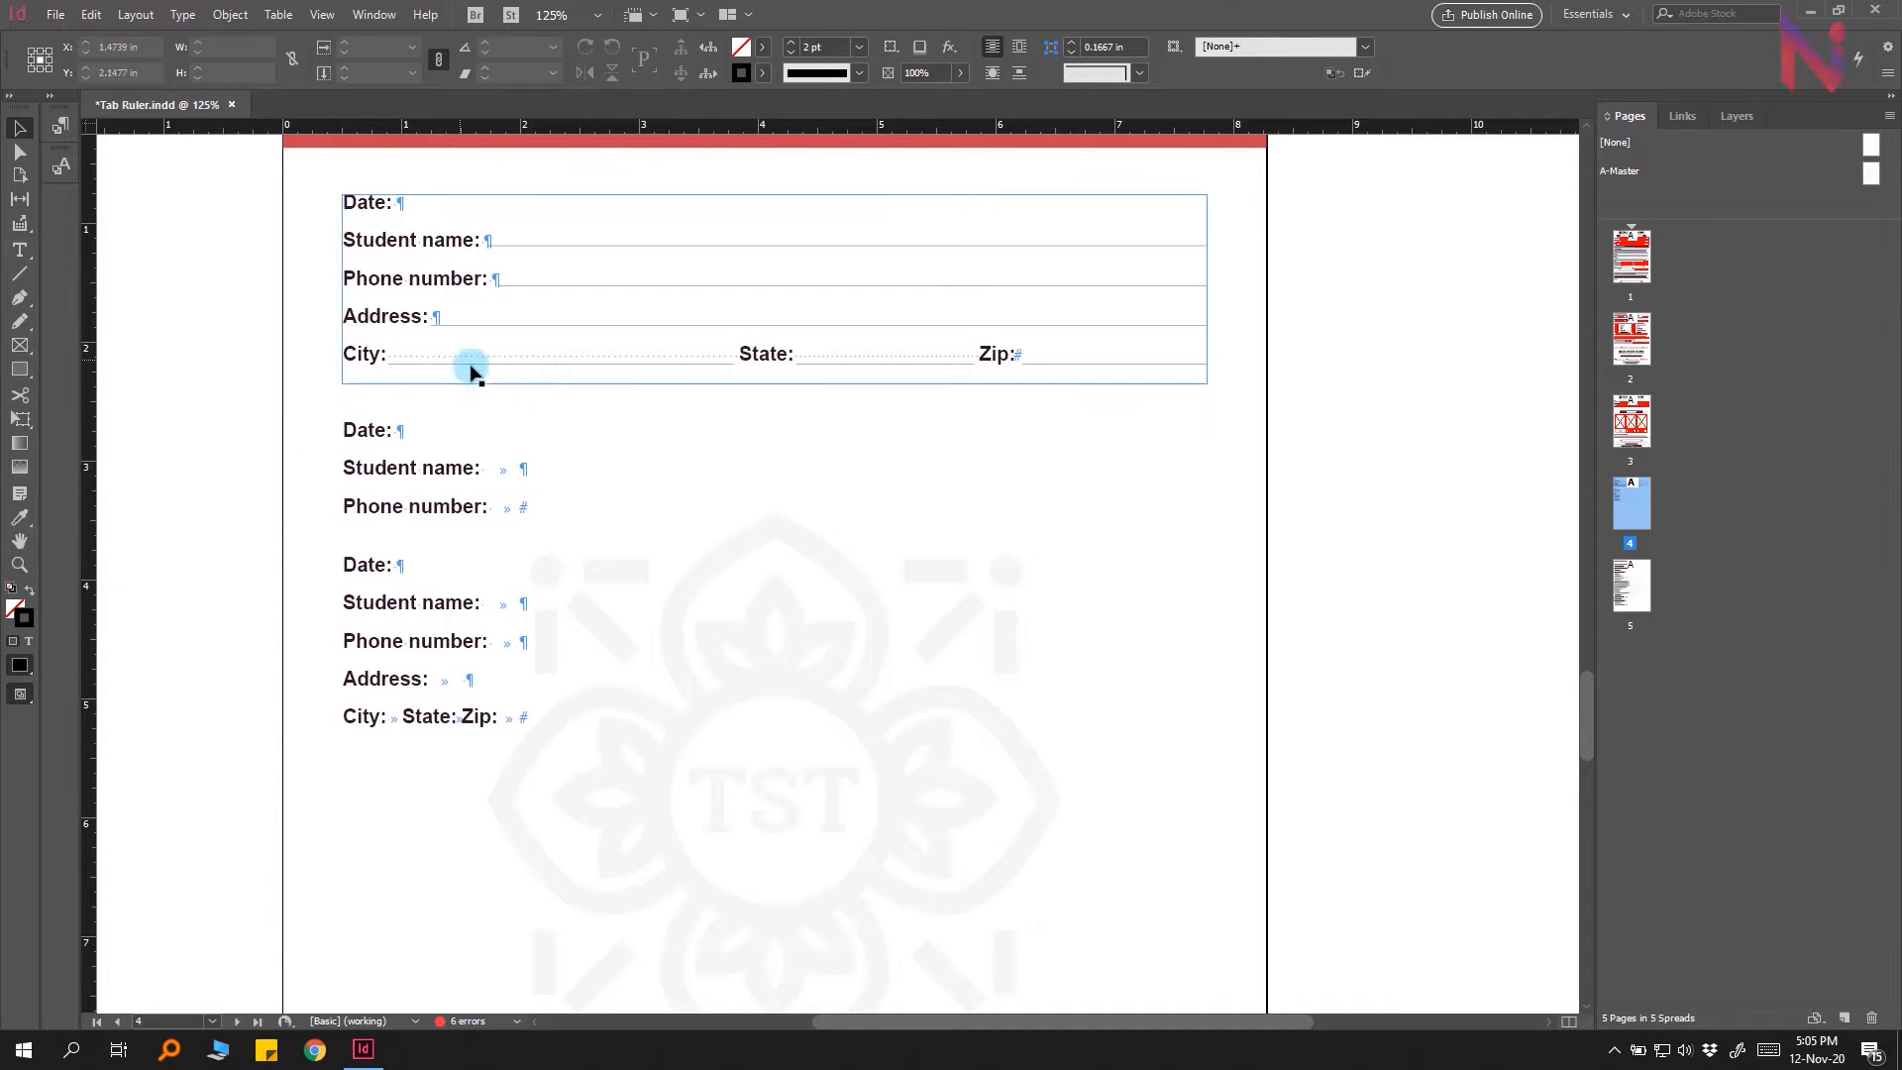
pyautogui.click(518, 456)
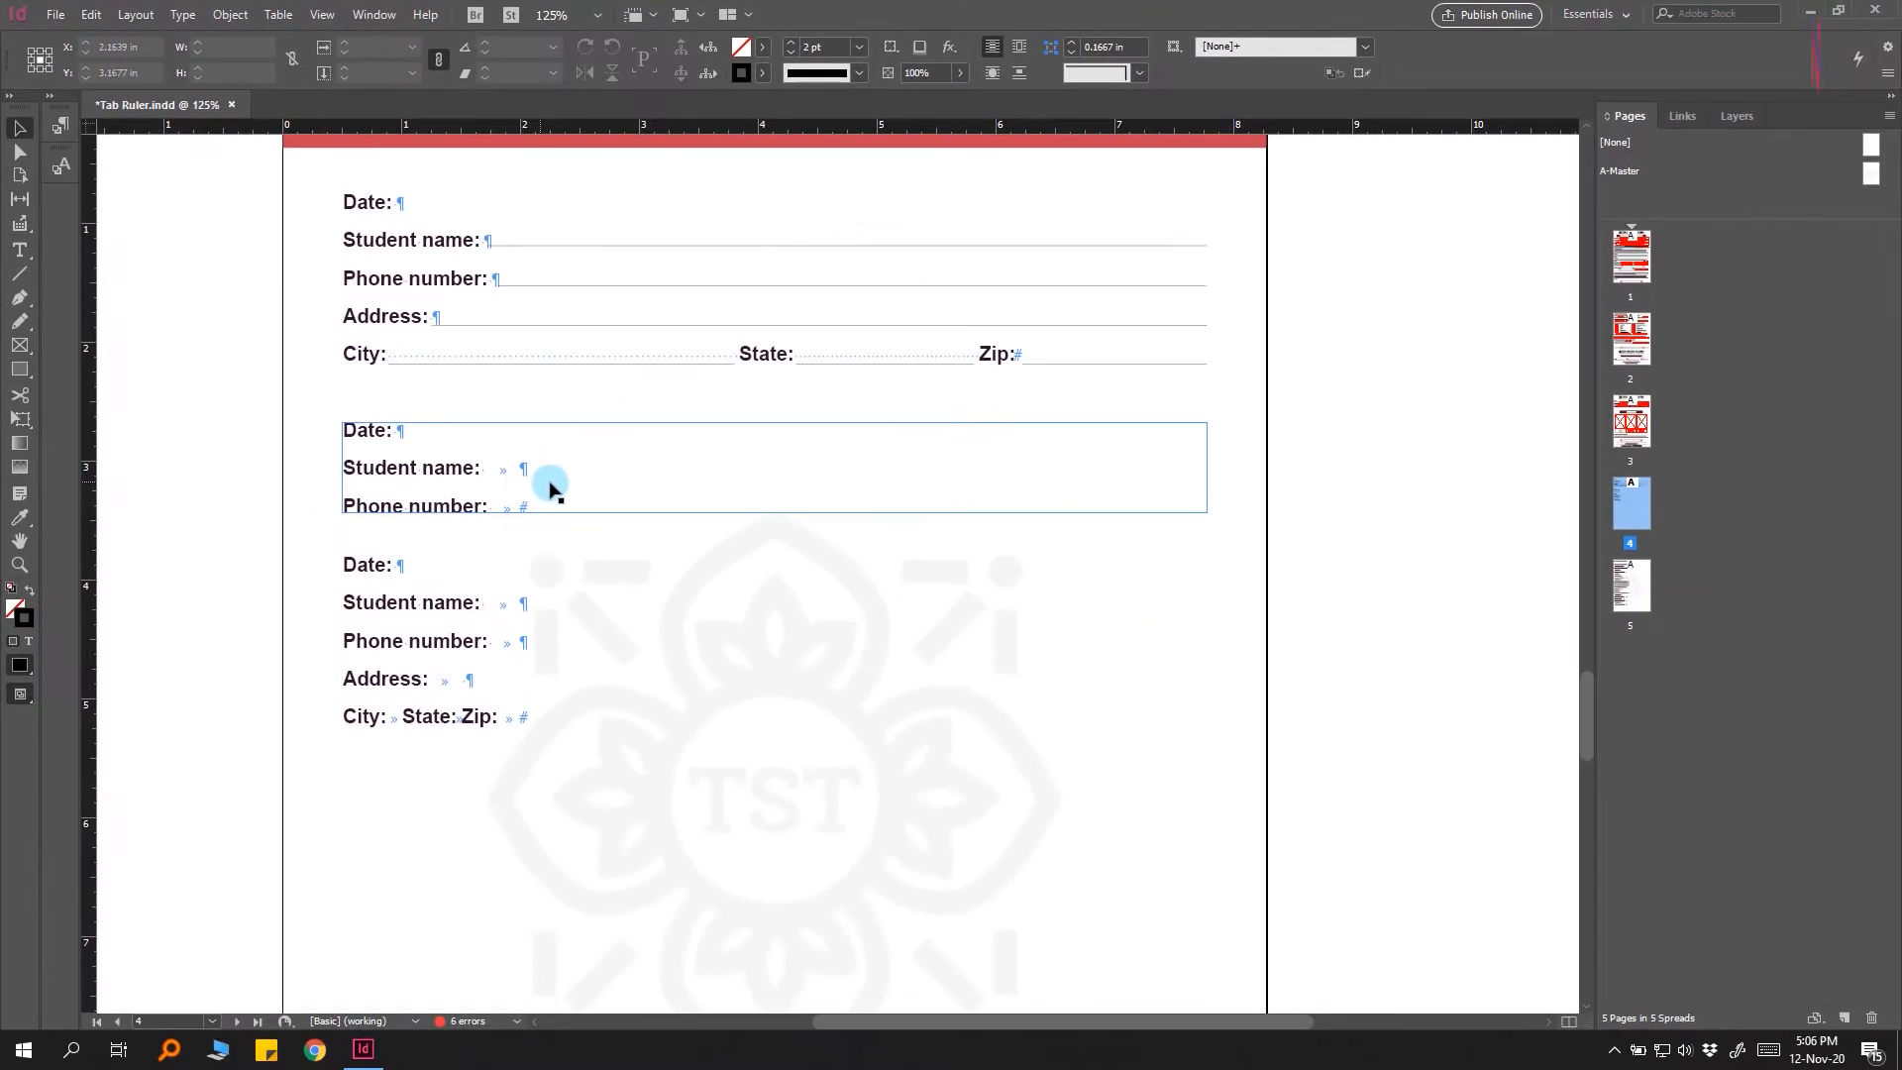
pyautogui.click(611, 398)
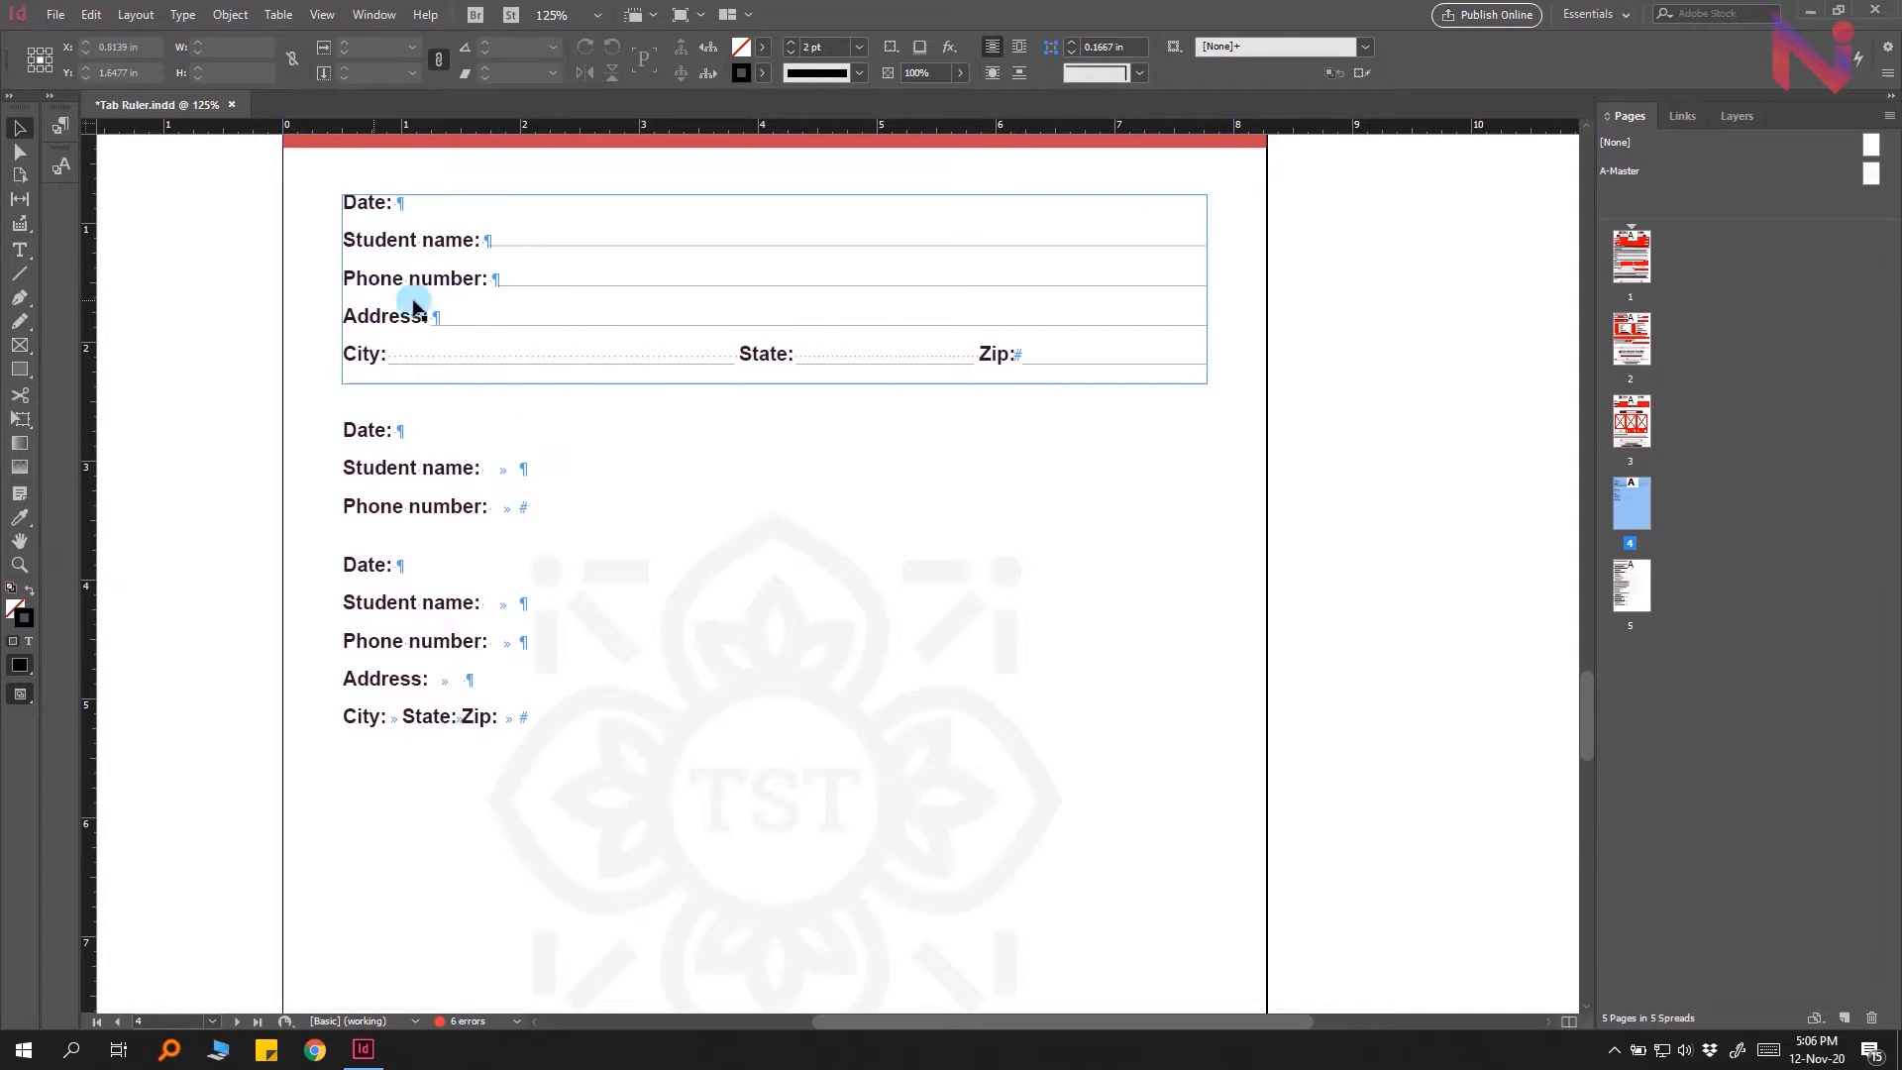
pyautogui.click(582, 324)
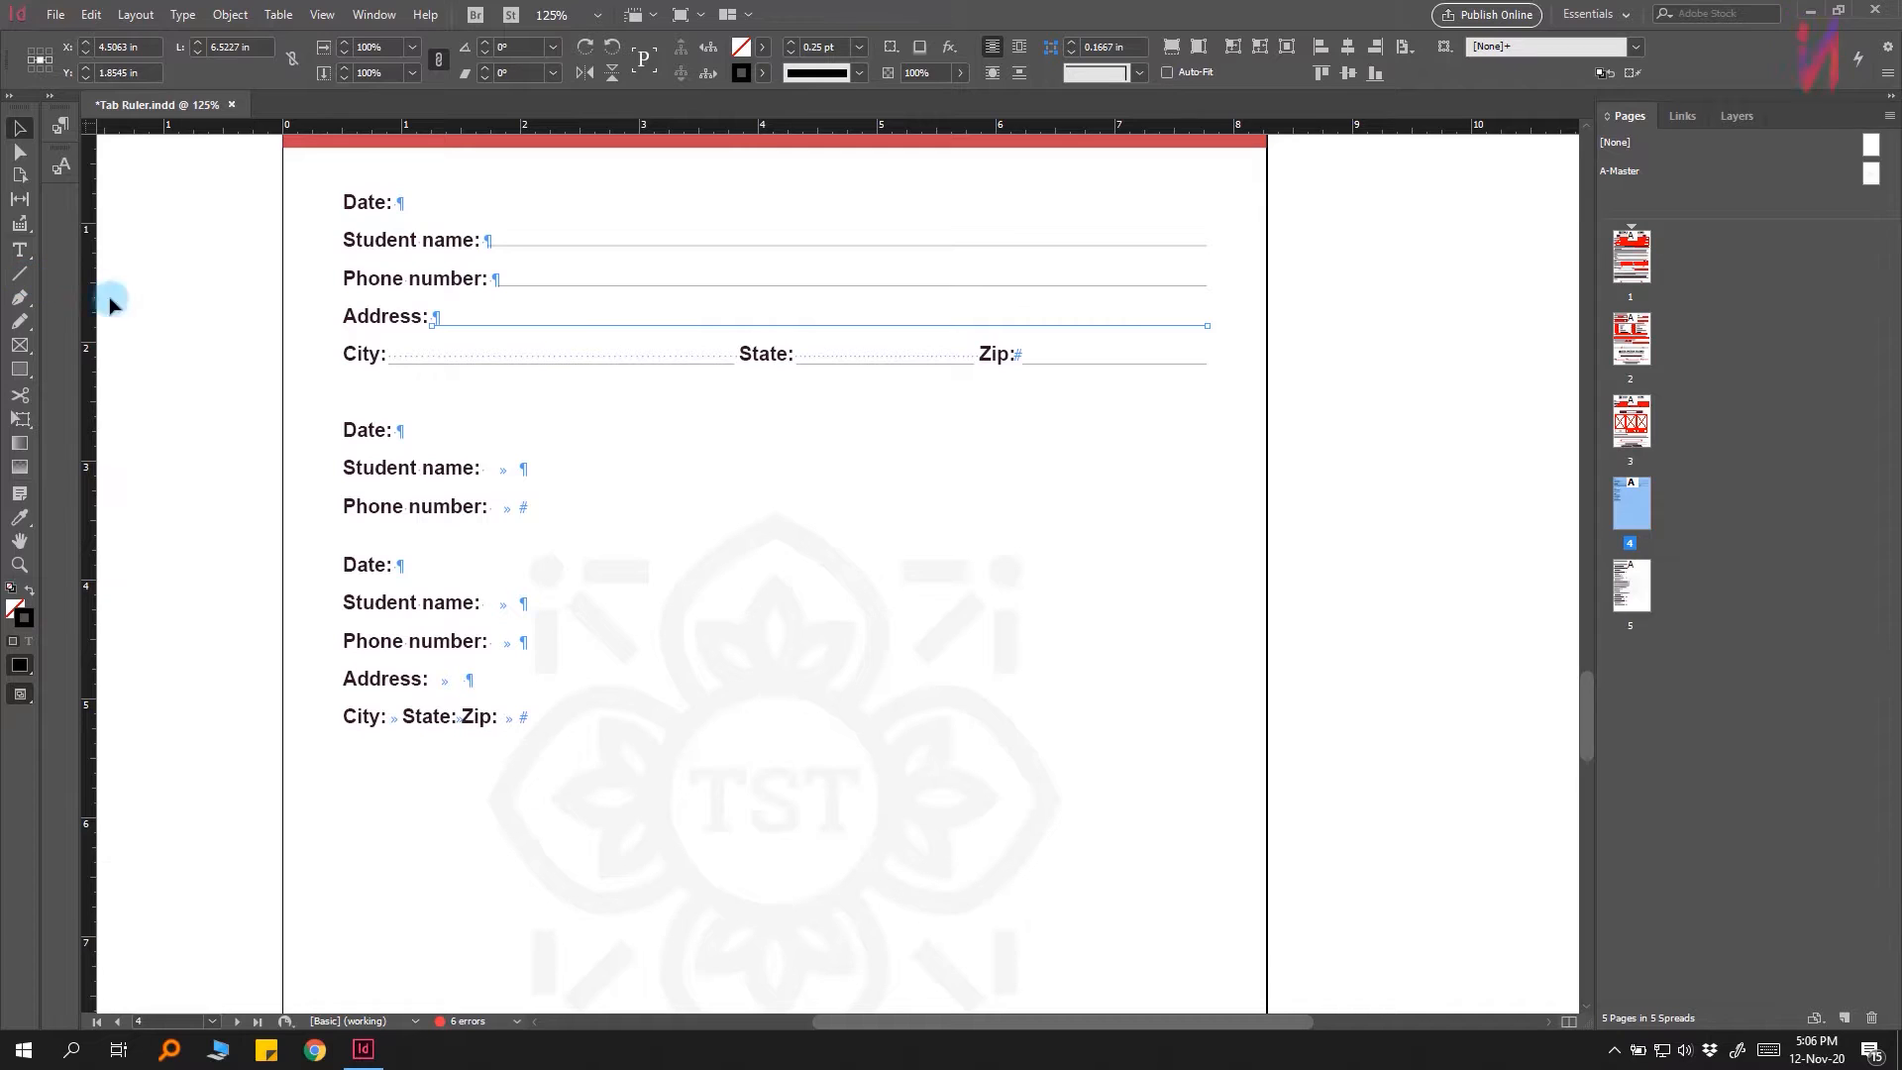
pyautogui.click(465, 355)
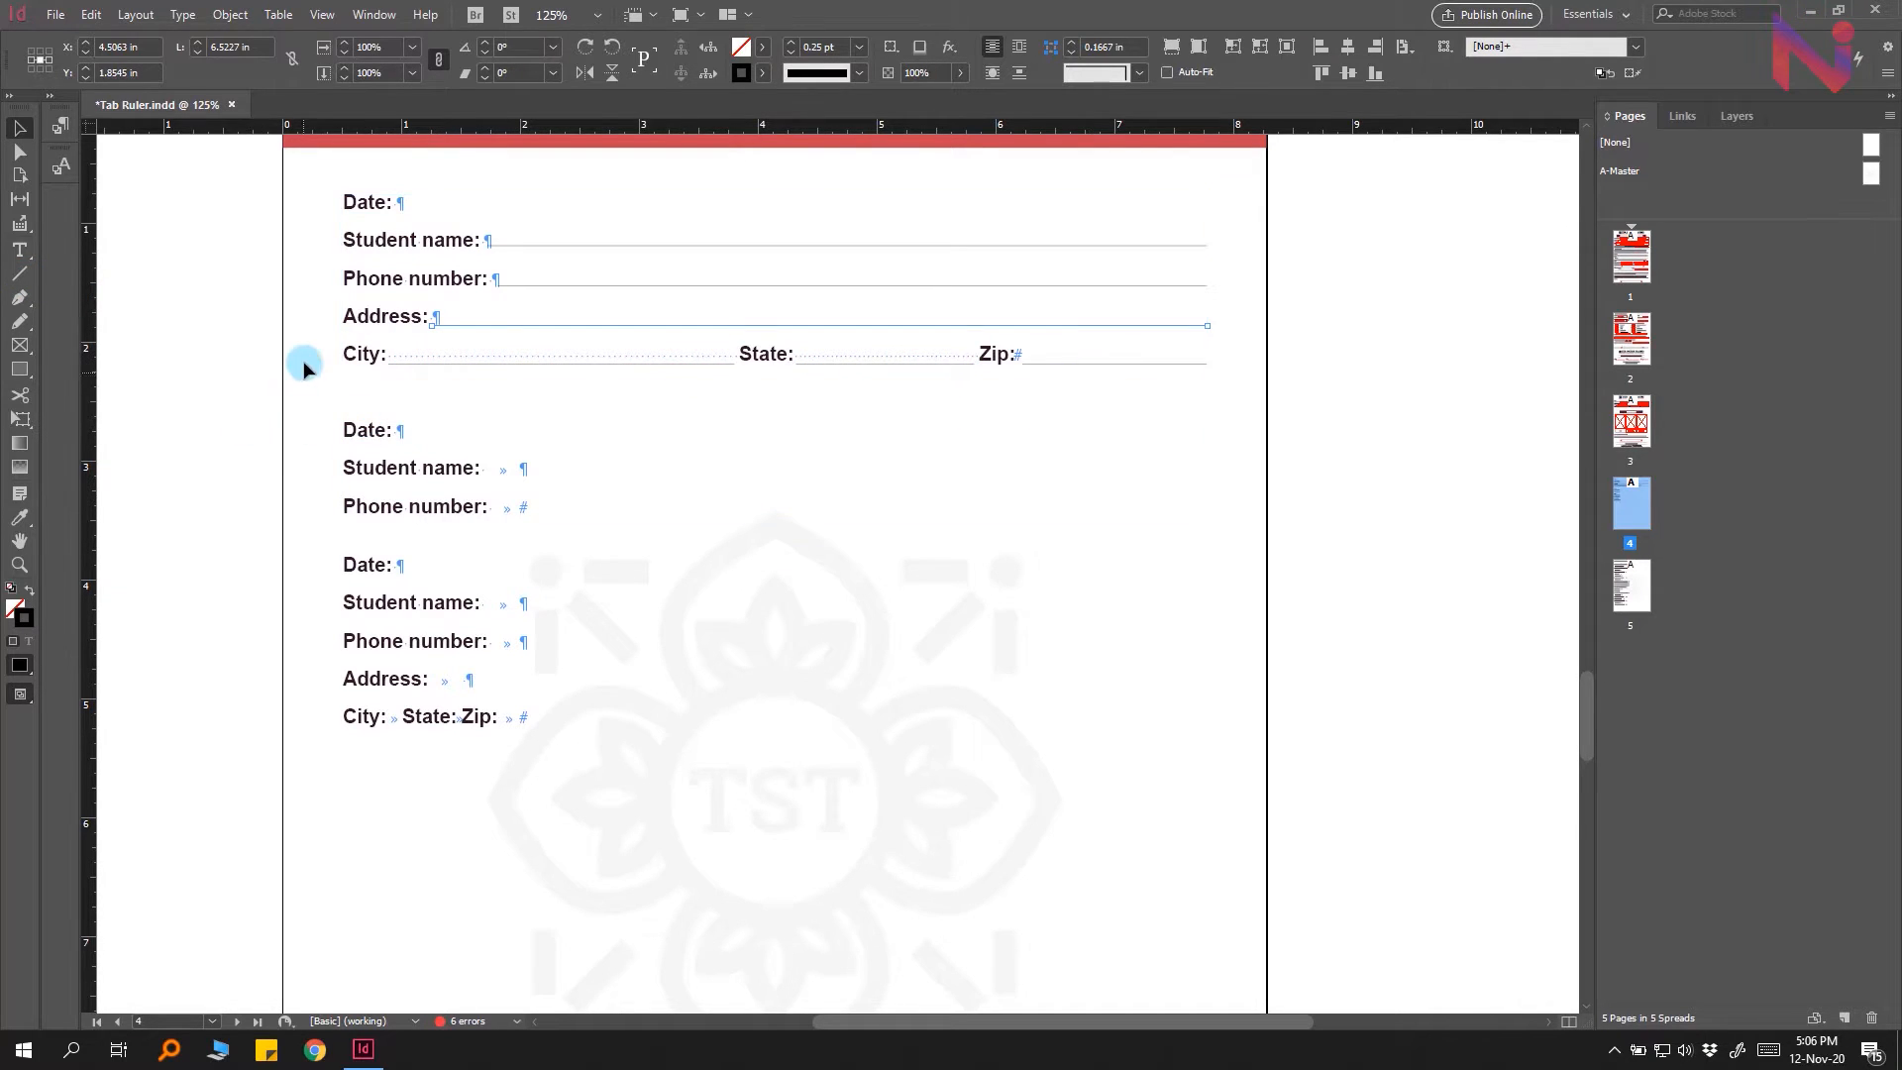
pyautogui.click(342, 317)
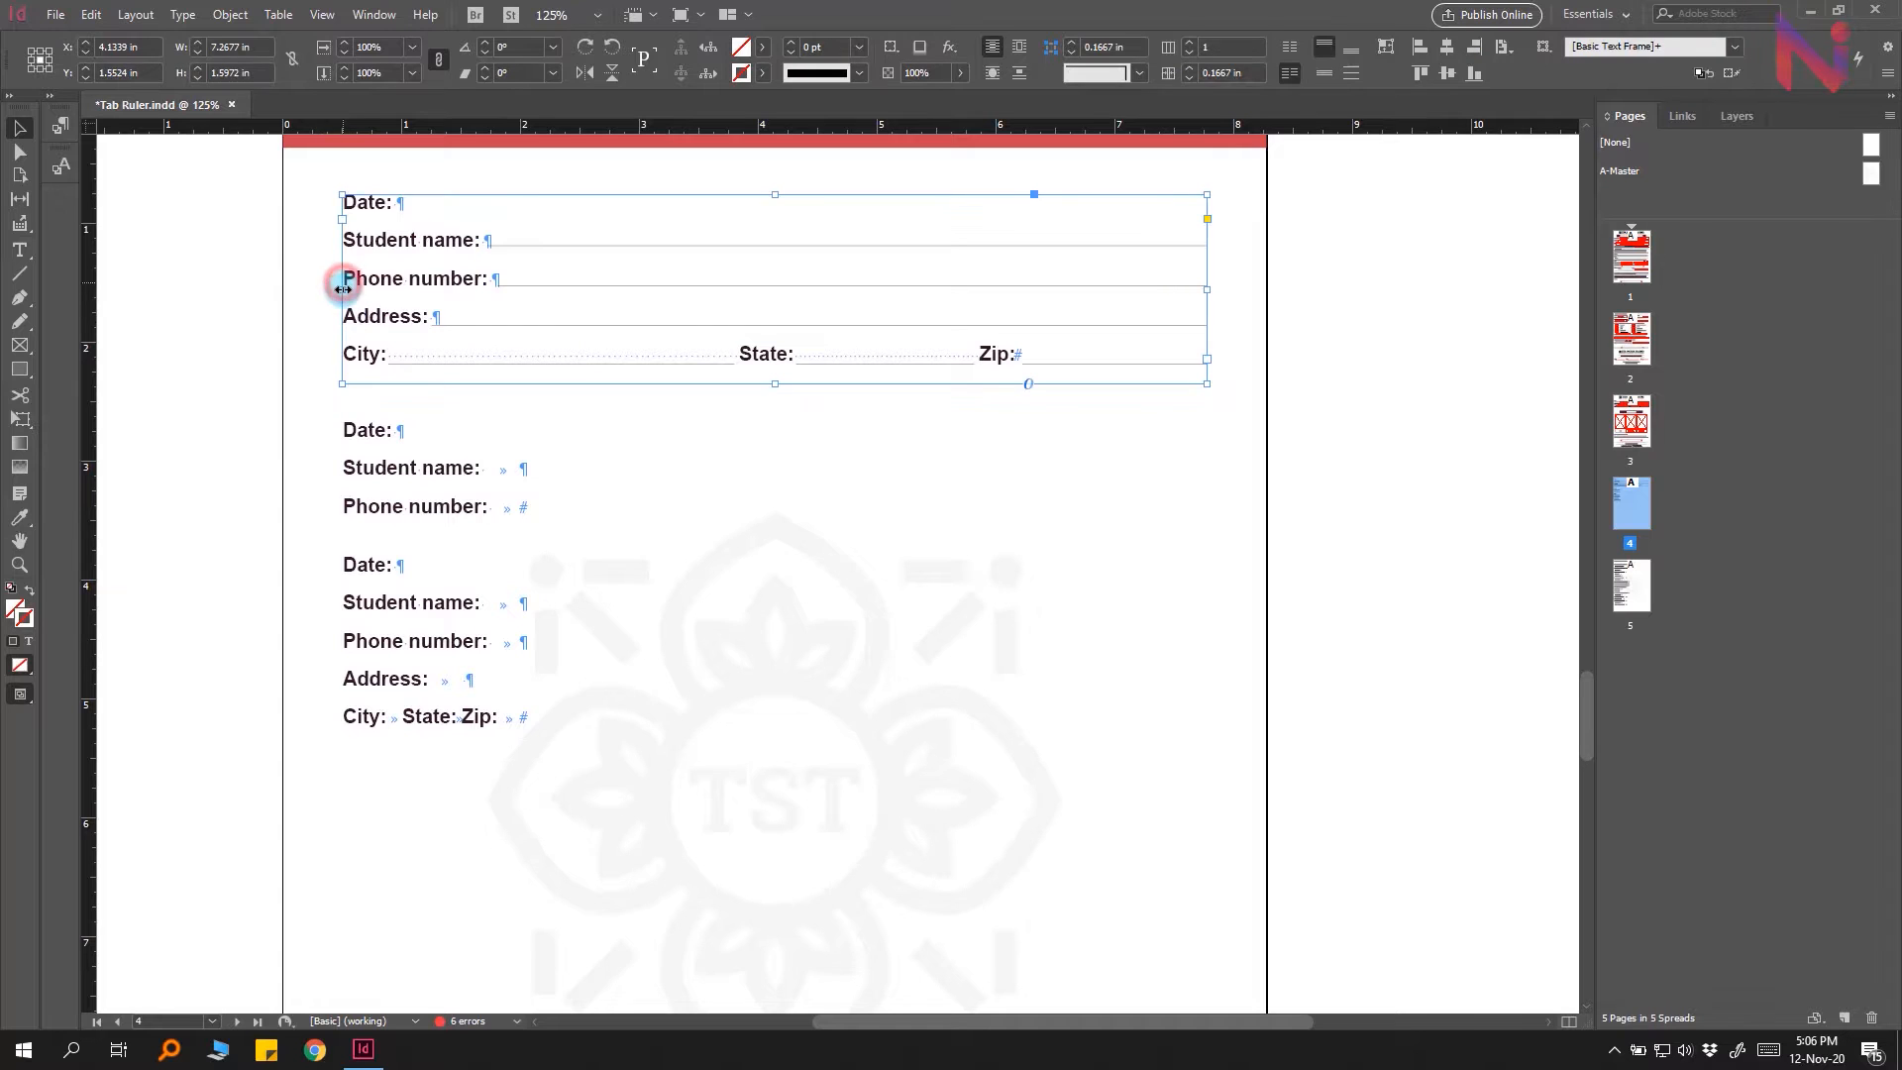
pyautogui.moveTo(339, 288); pyautogui.dragTo(537, 307)
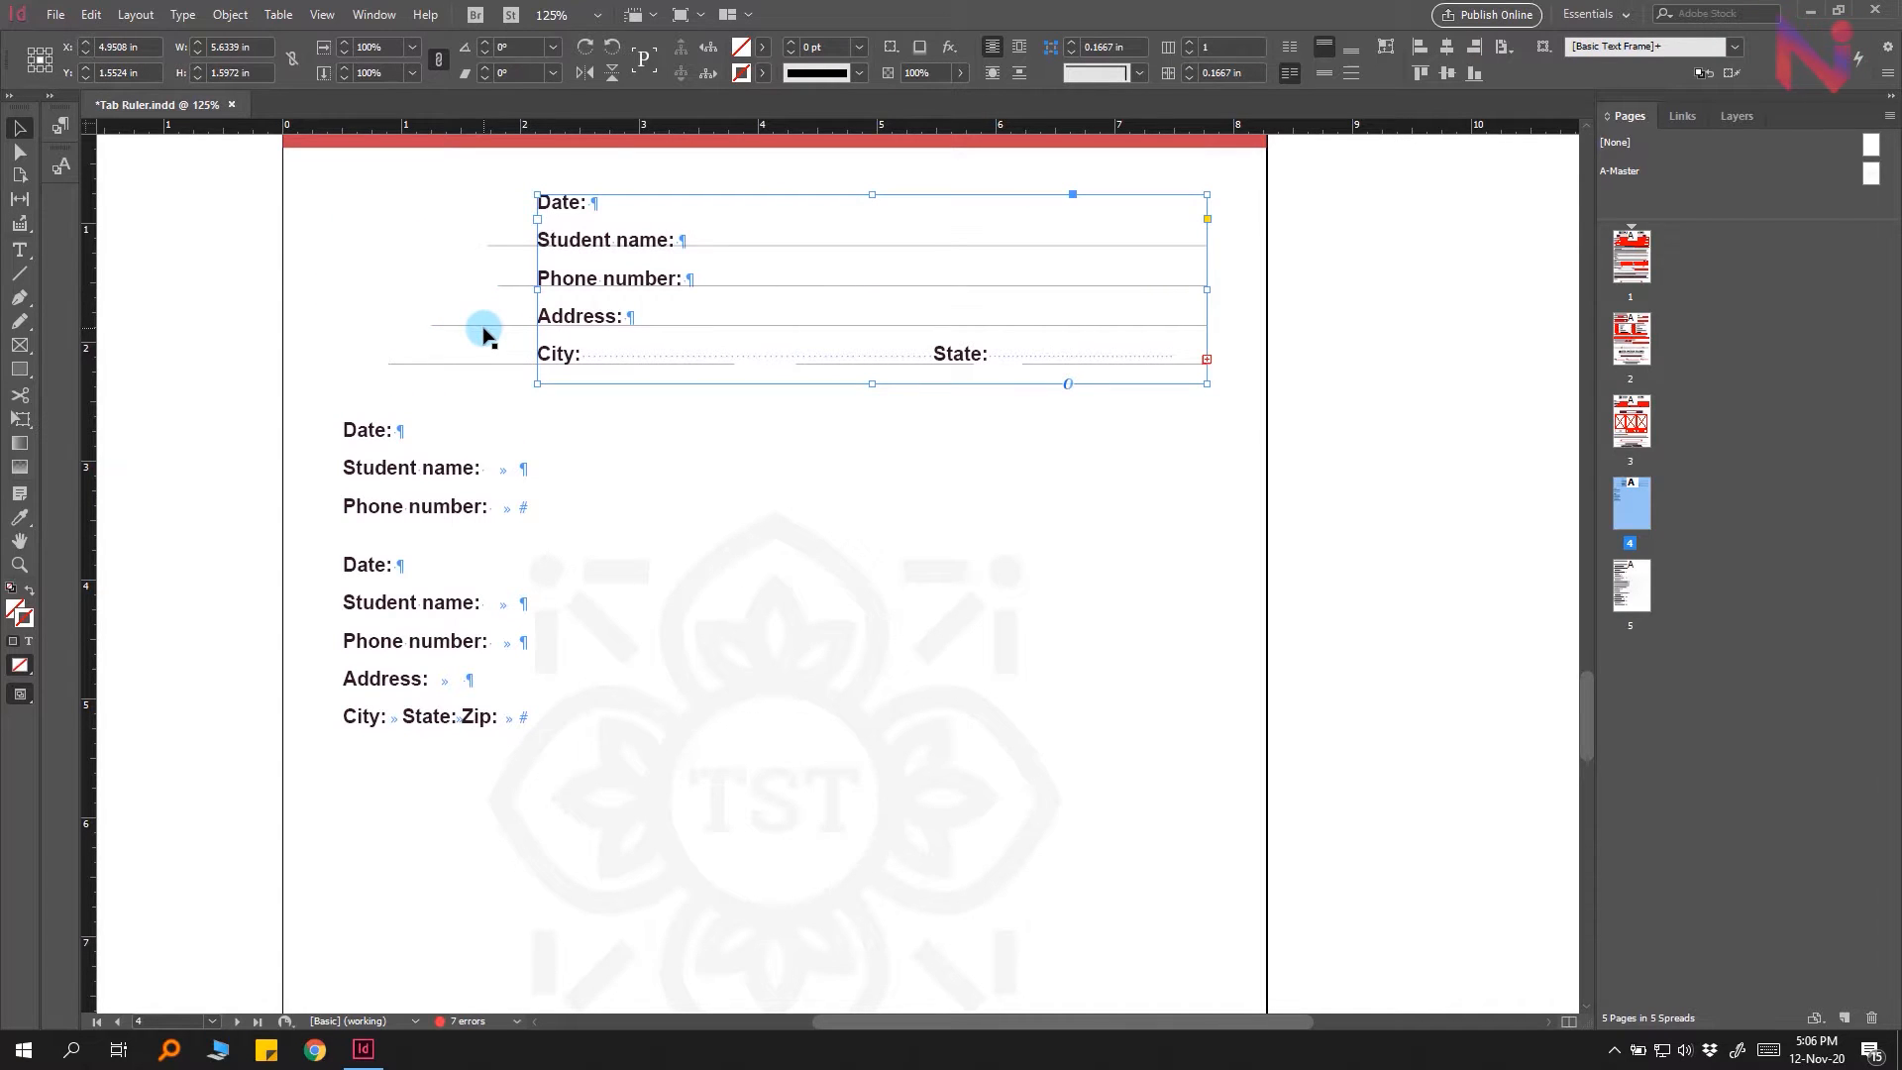
pyautogui.hotkey('ctrl', 'z')
pyautogui.click(263, 429)
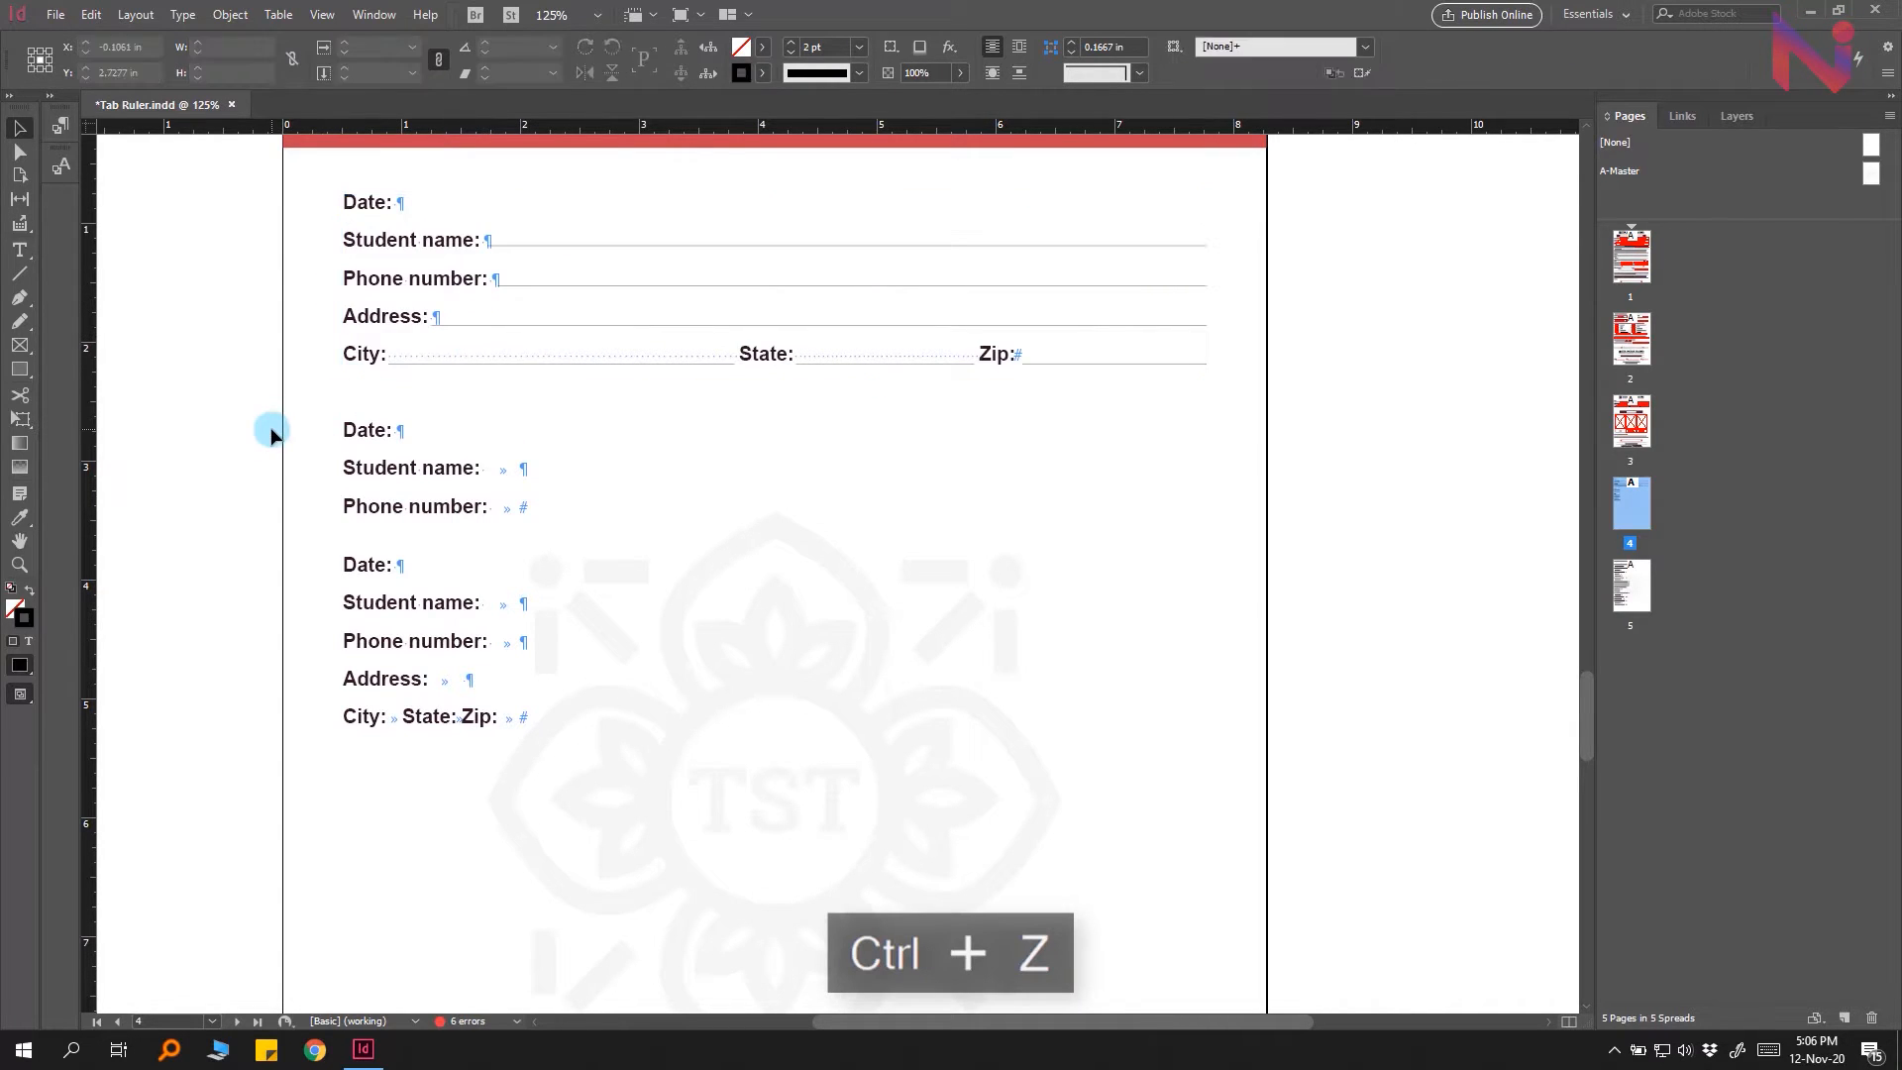
# Step: Prefix the Student name label in the top form with the word Your
pyautogui.click(349, 239)
pyautogui.doubleClick(344, 240)
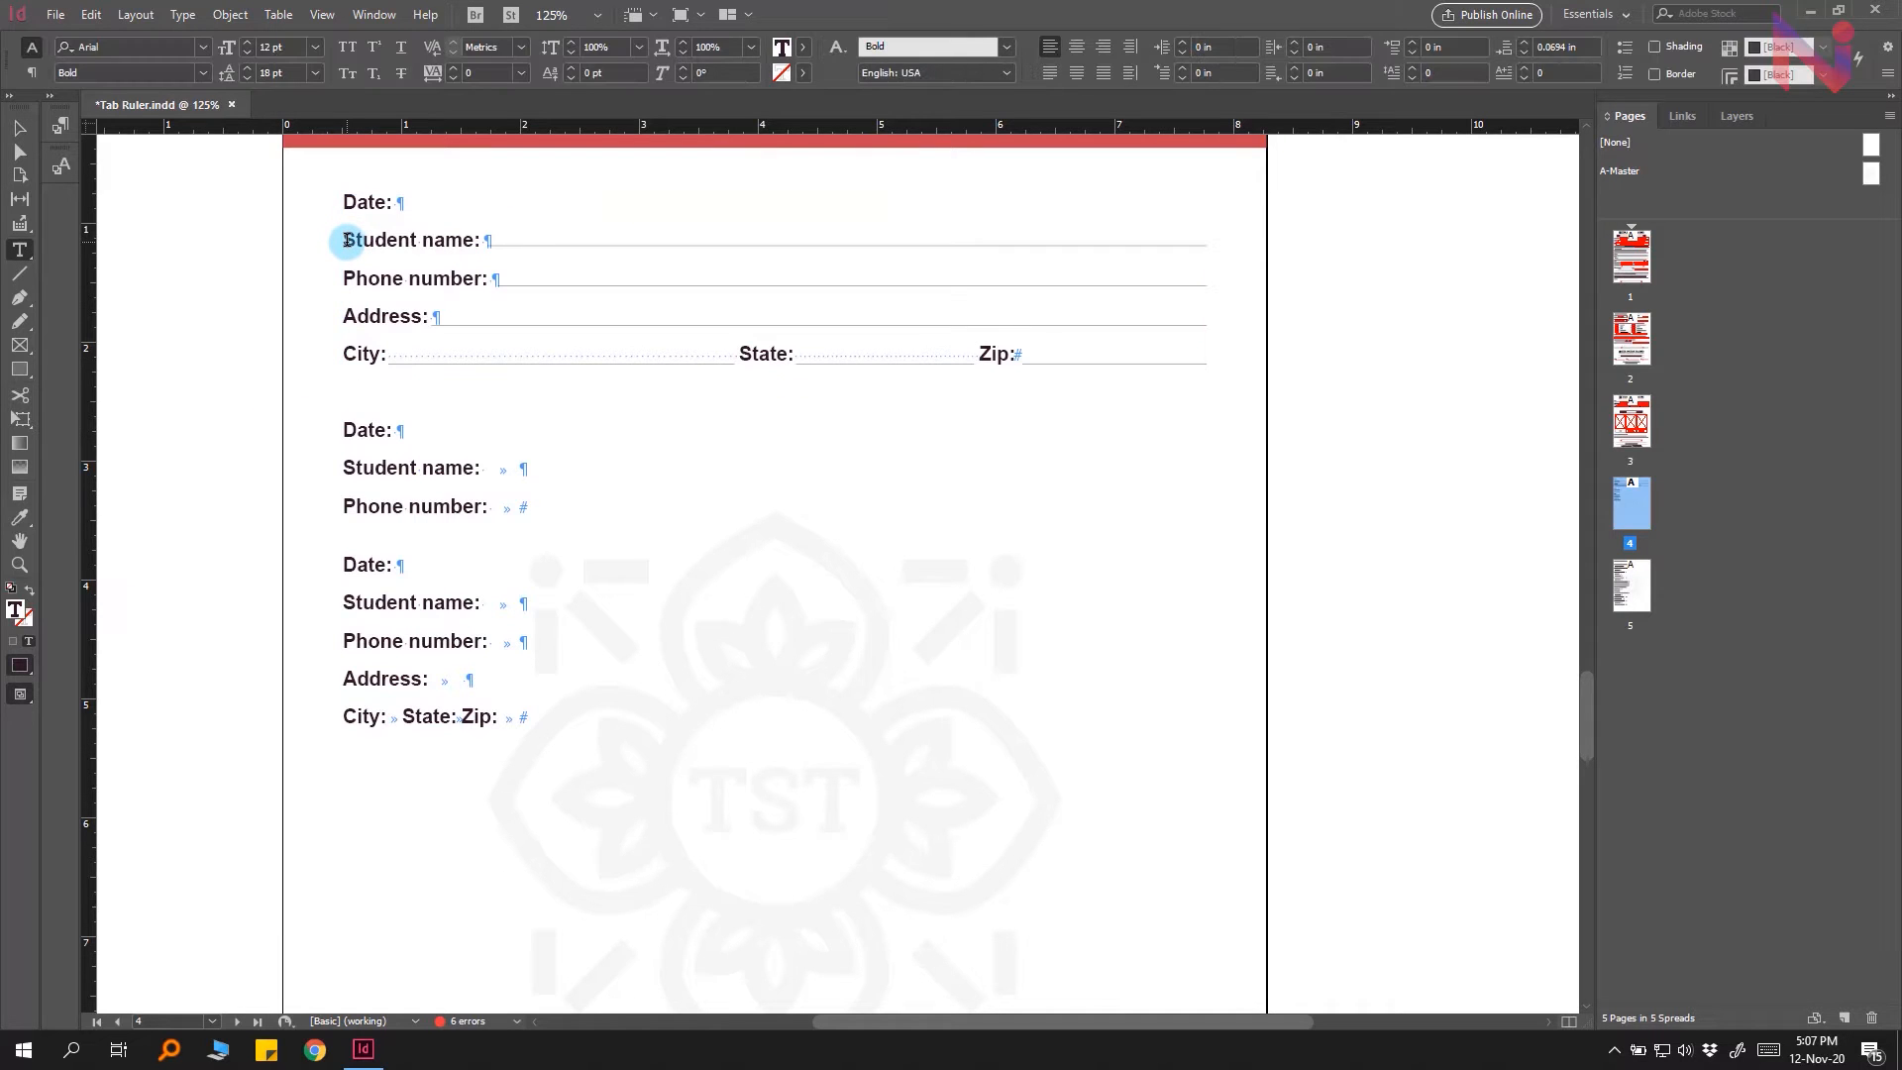
pyautogui.write('Your')
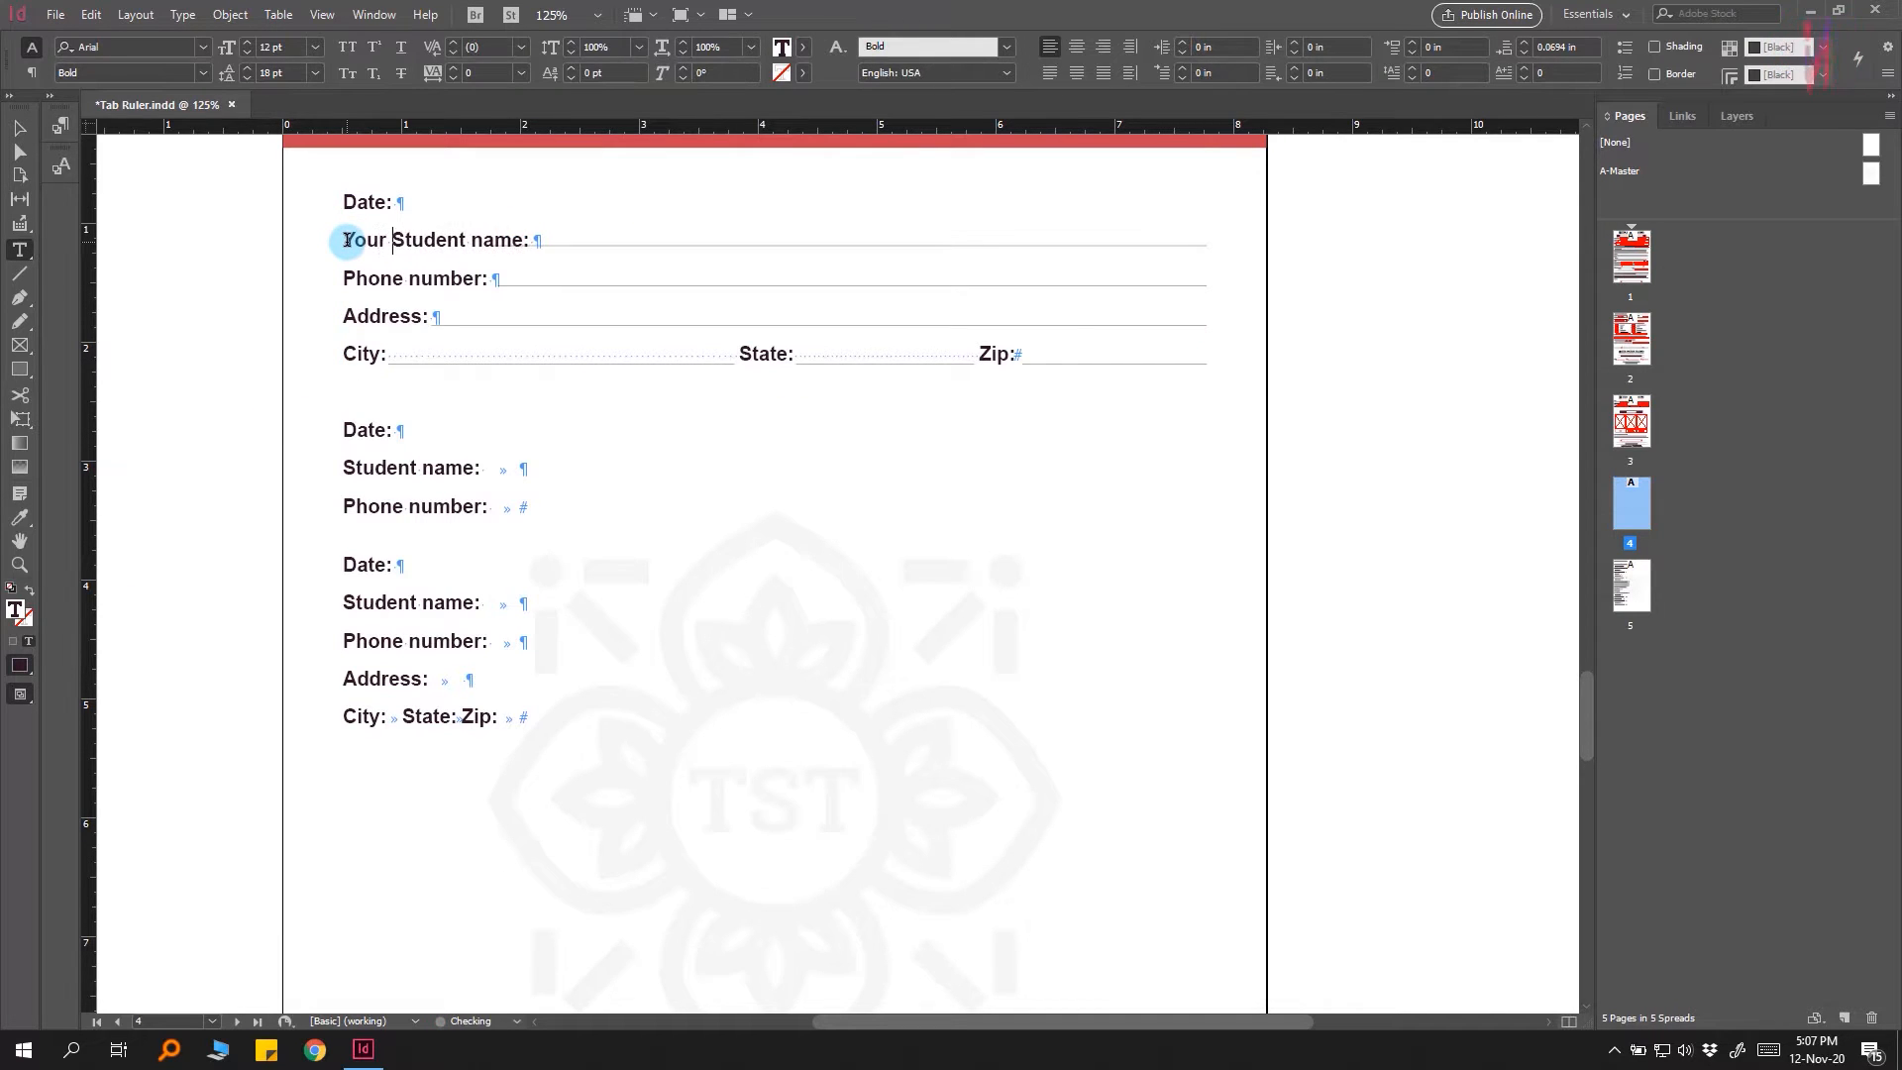
pyautogui.press('Escape')
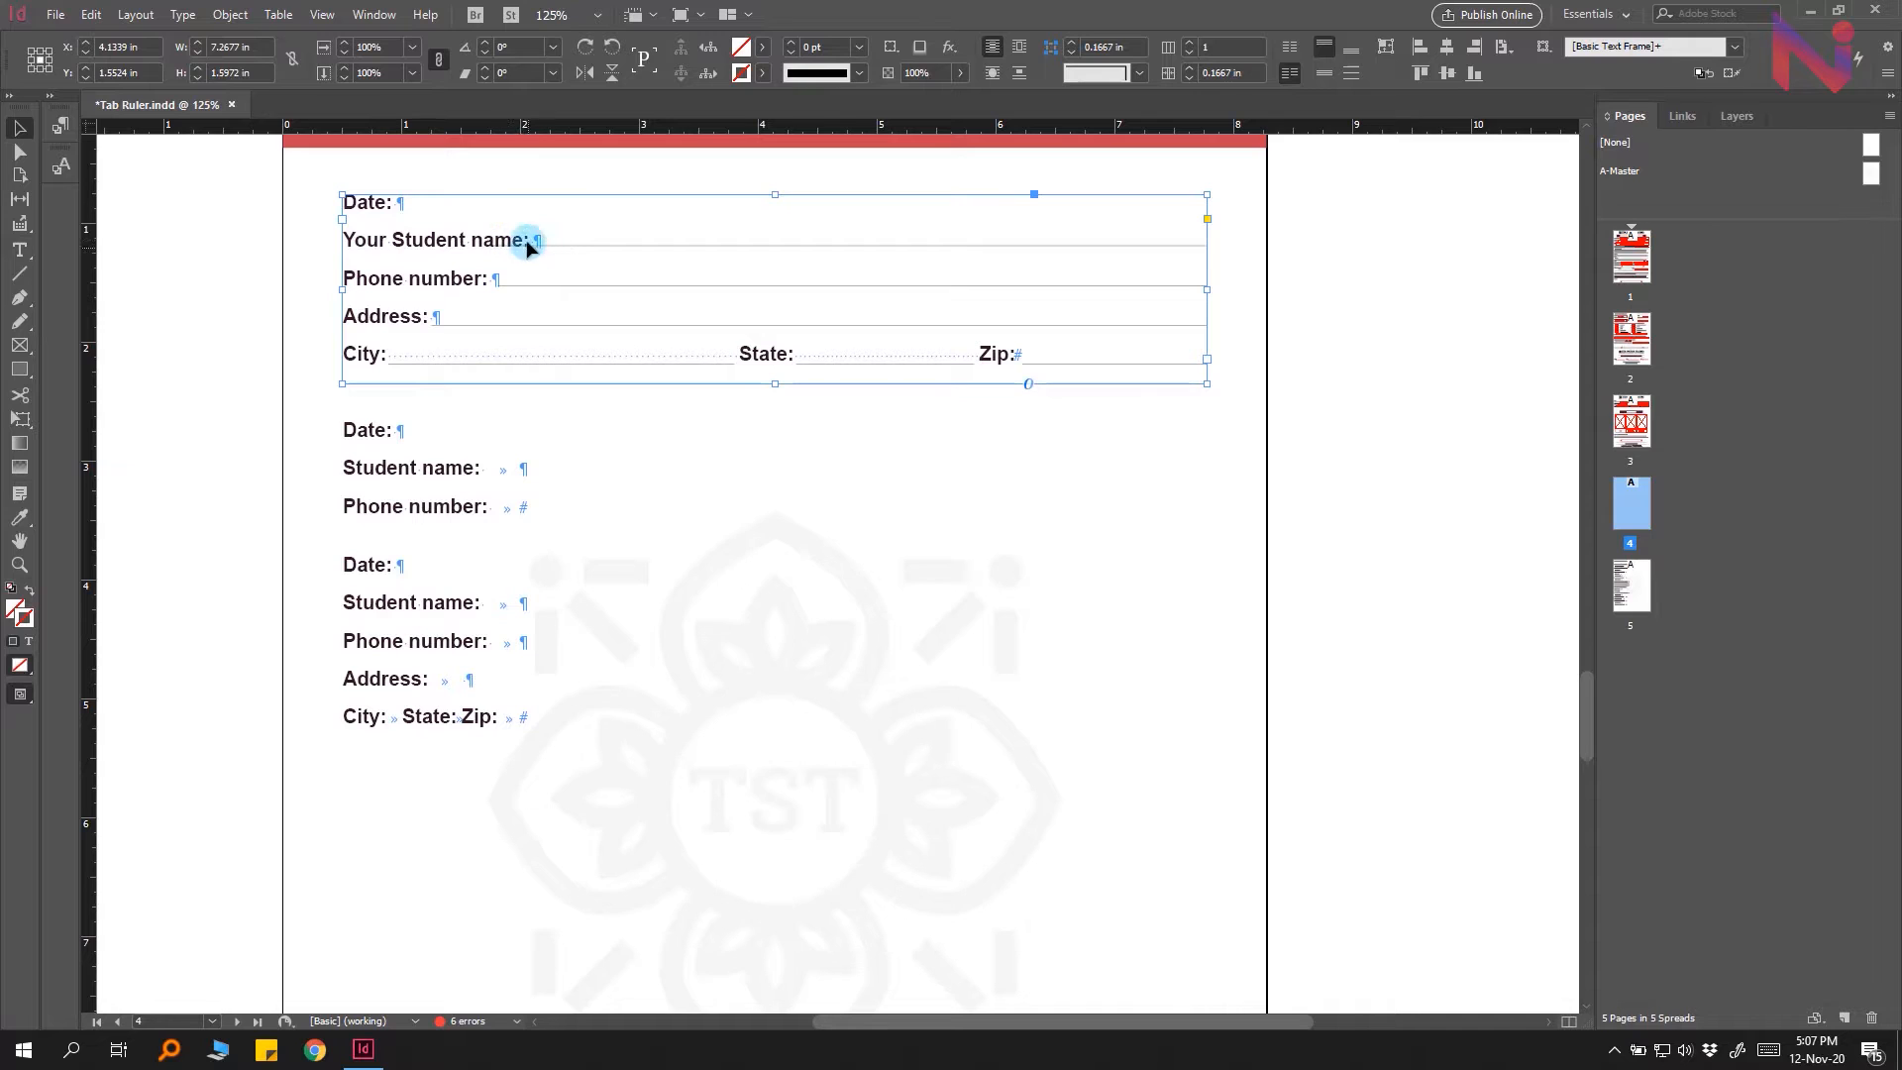
pyautogui.moveTo(546, 246); pyautogui.dragTo(487, 246)
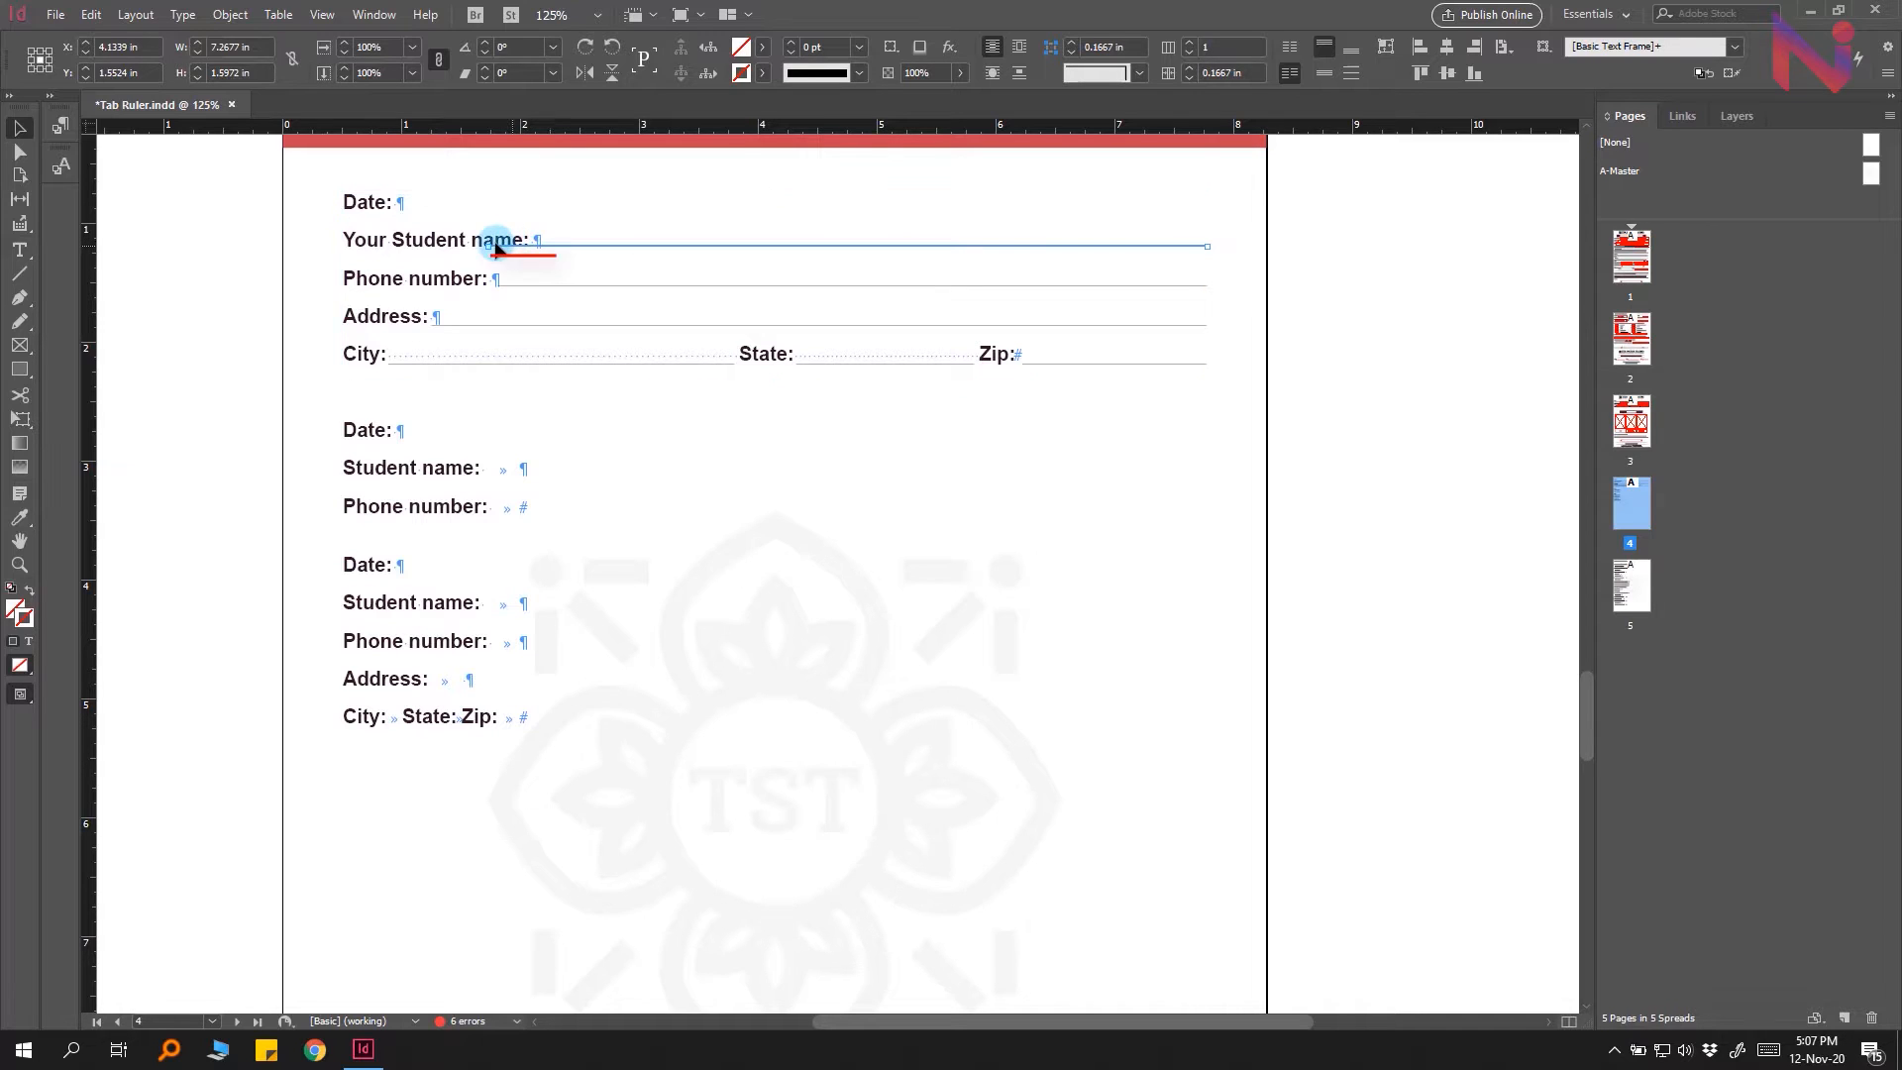
pyautogui.click(185, 368)
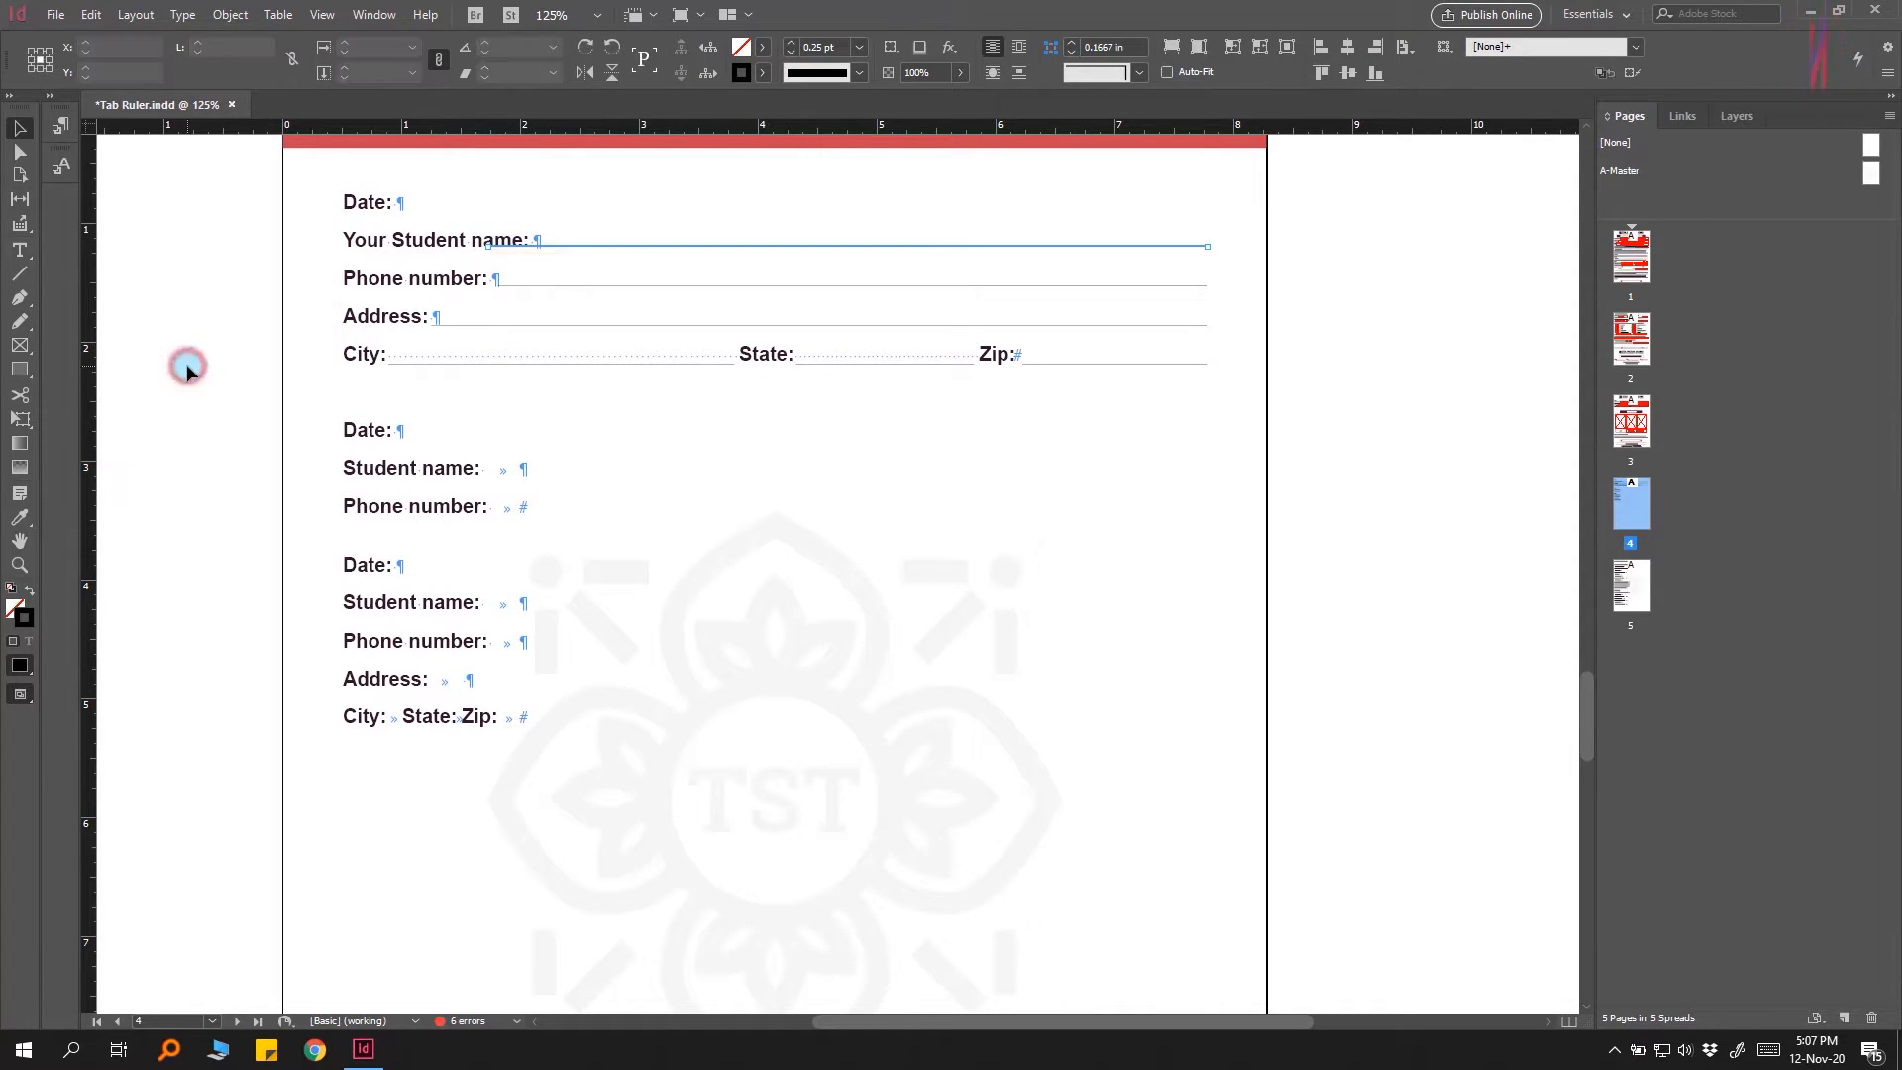
# Step: On page 3, prefix the Student name and Phone number labels with the word Your
pyautogui.doubleClick(1629, 424)
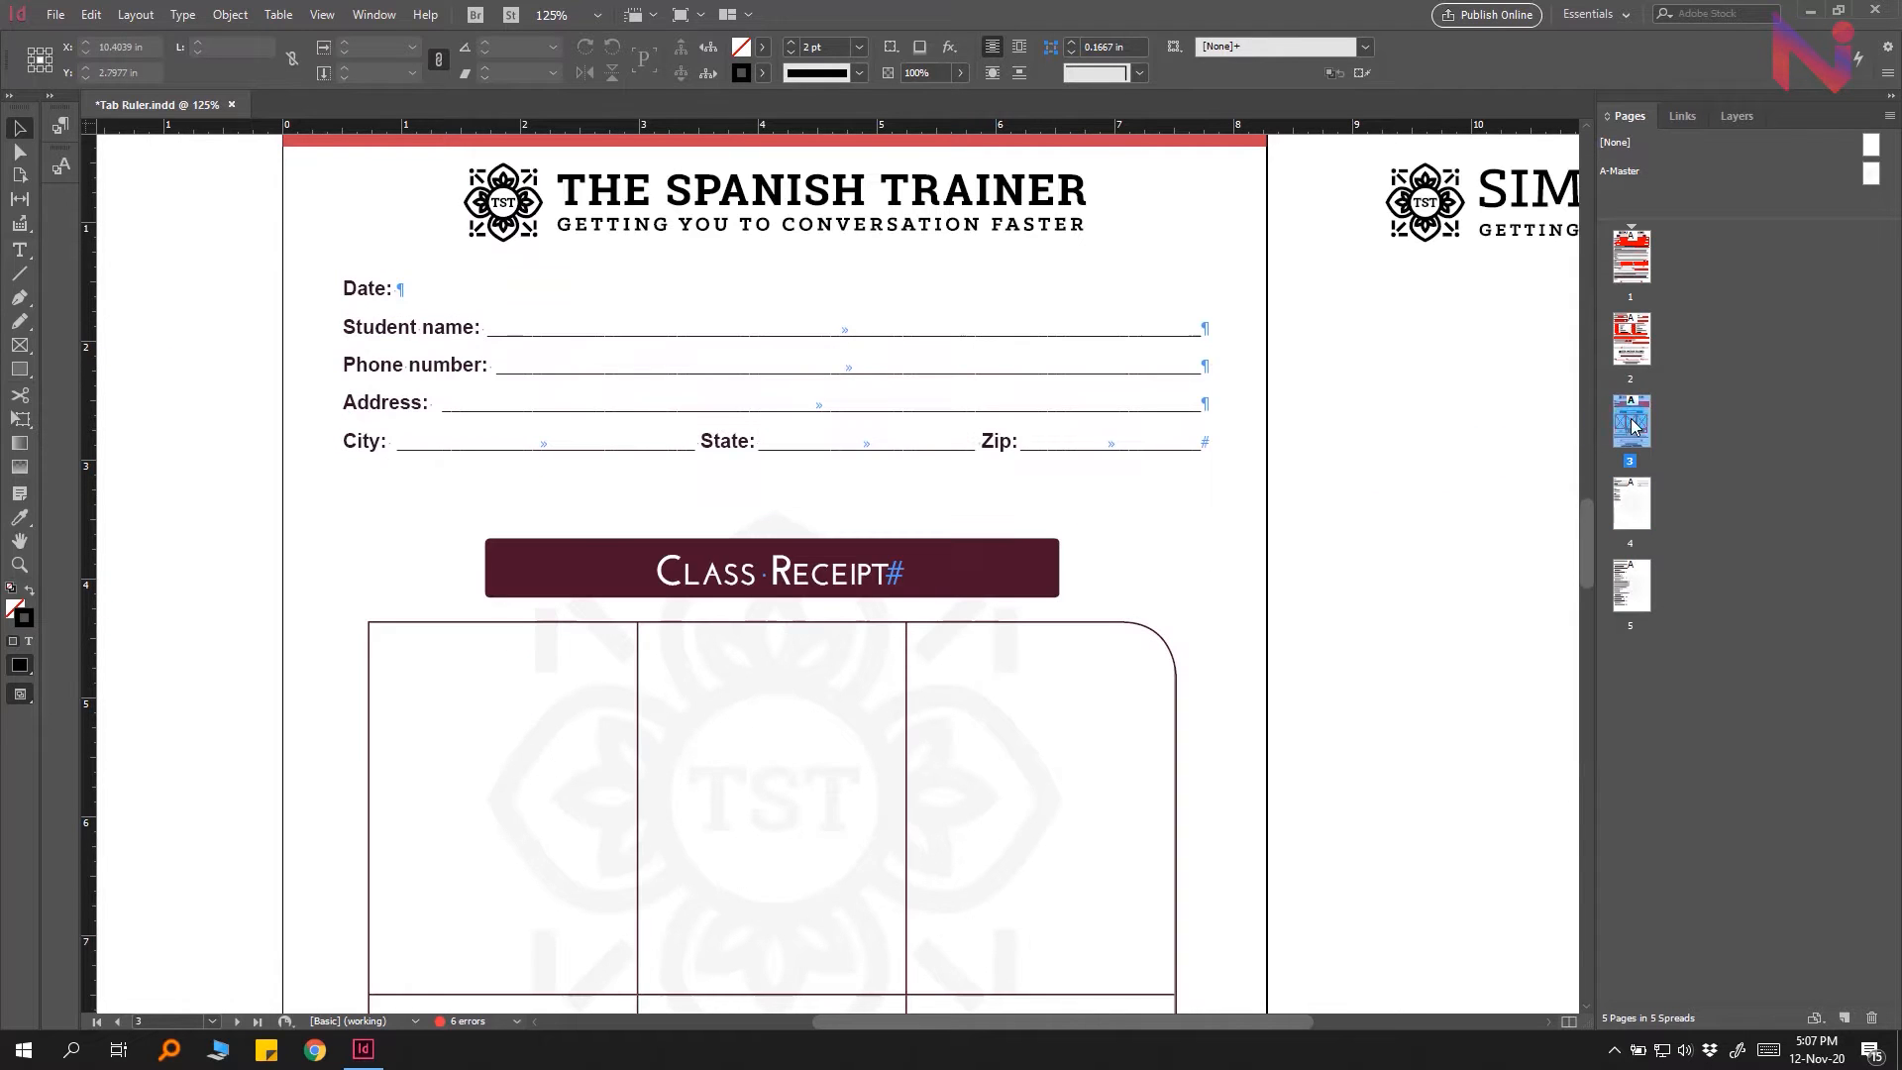
pyautogui.doubleClick(346, 327)
pyautogui.write('Your')
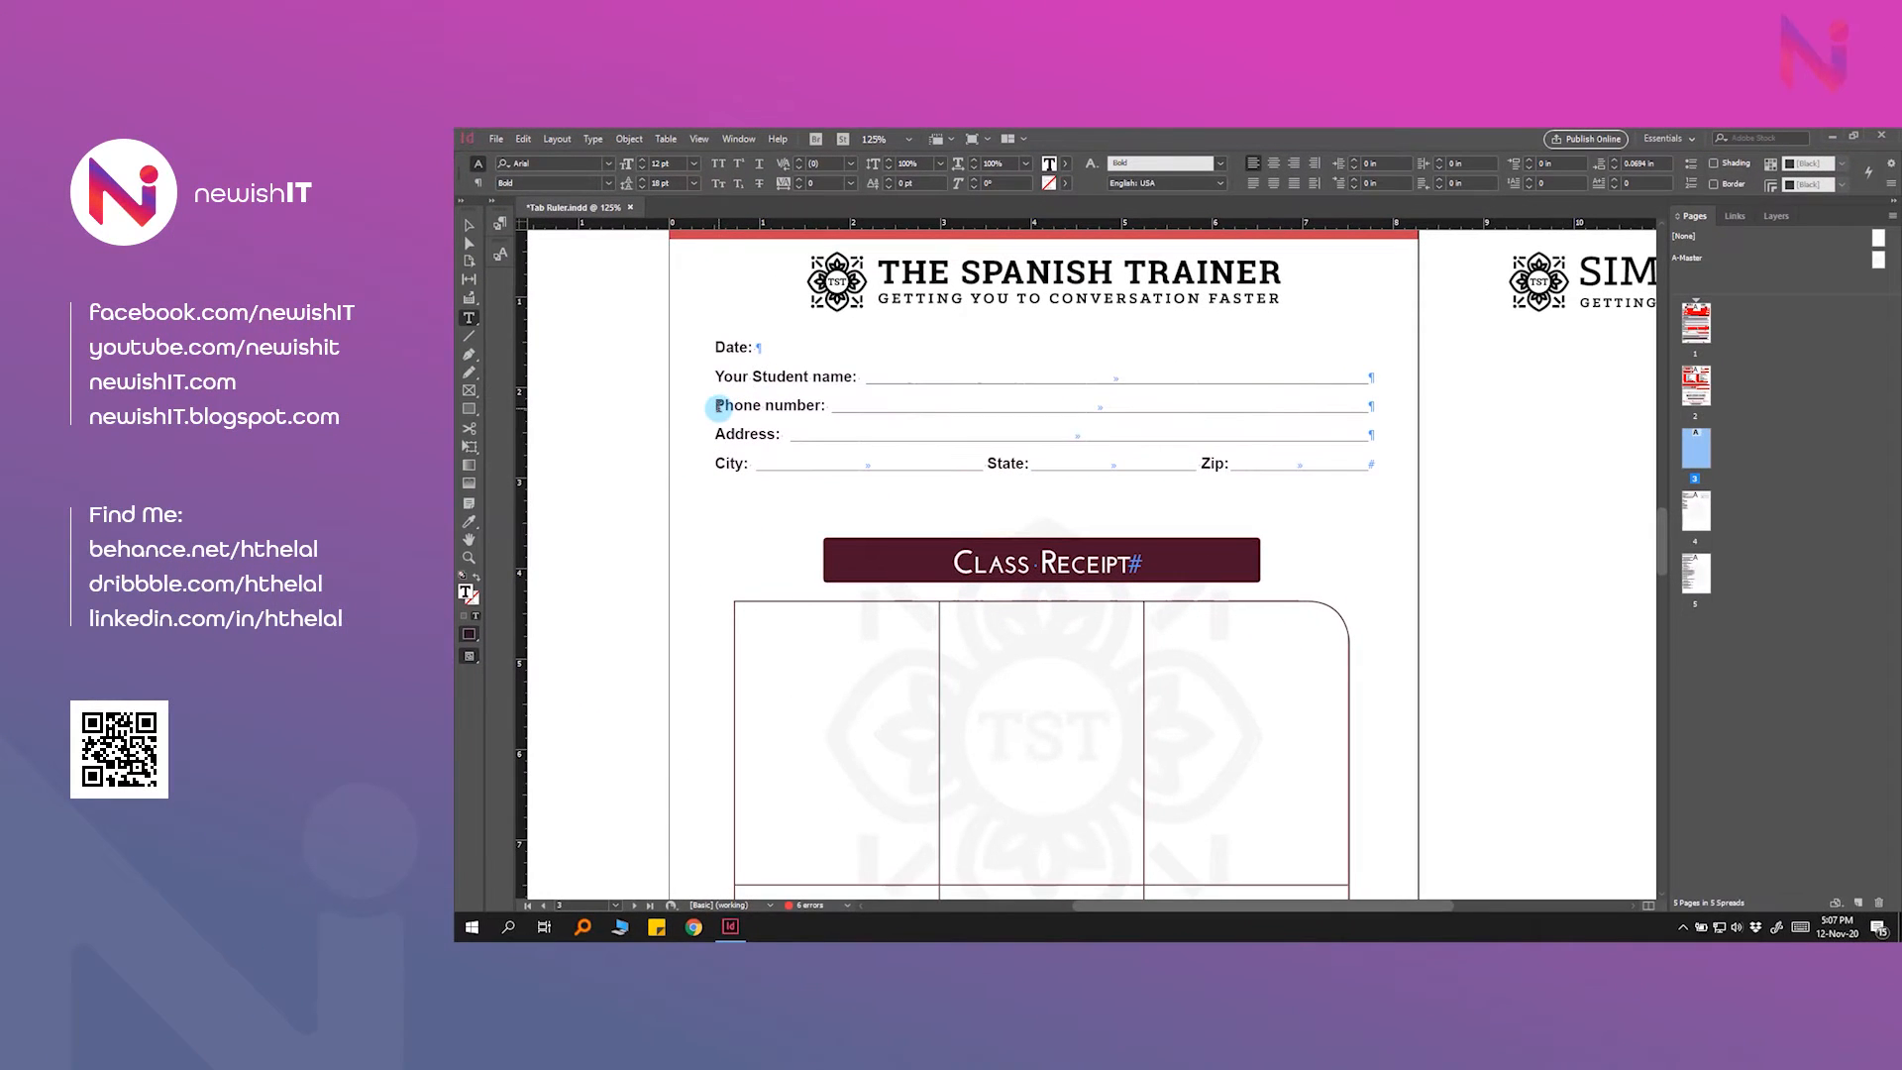
pyautogui.click(718, 407)
pyautogui.write('Your')
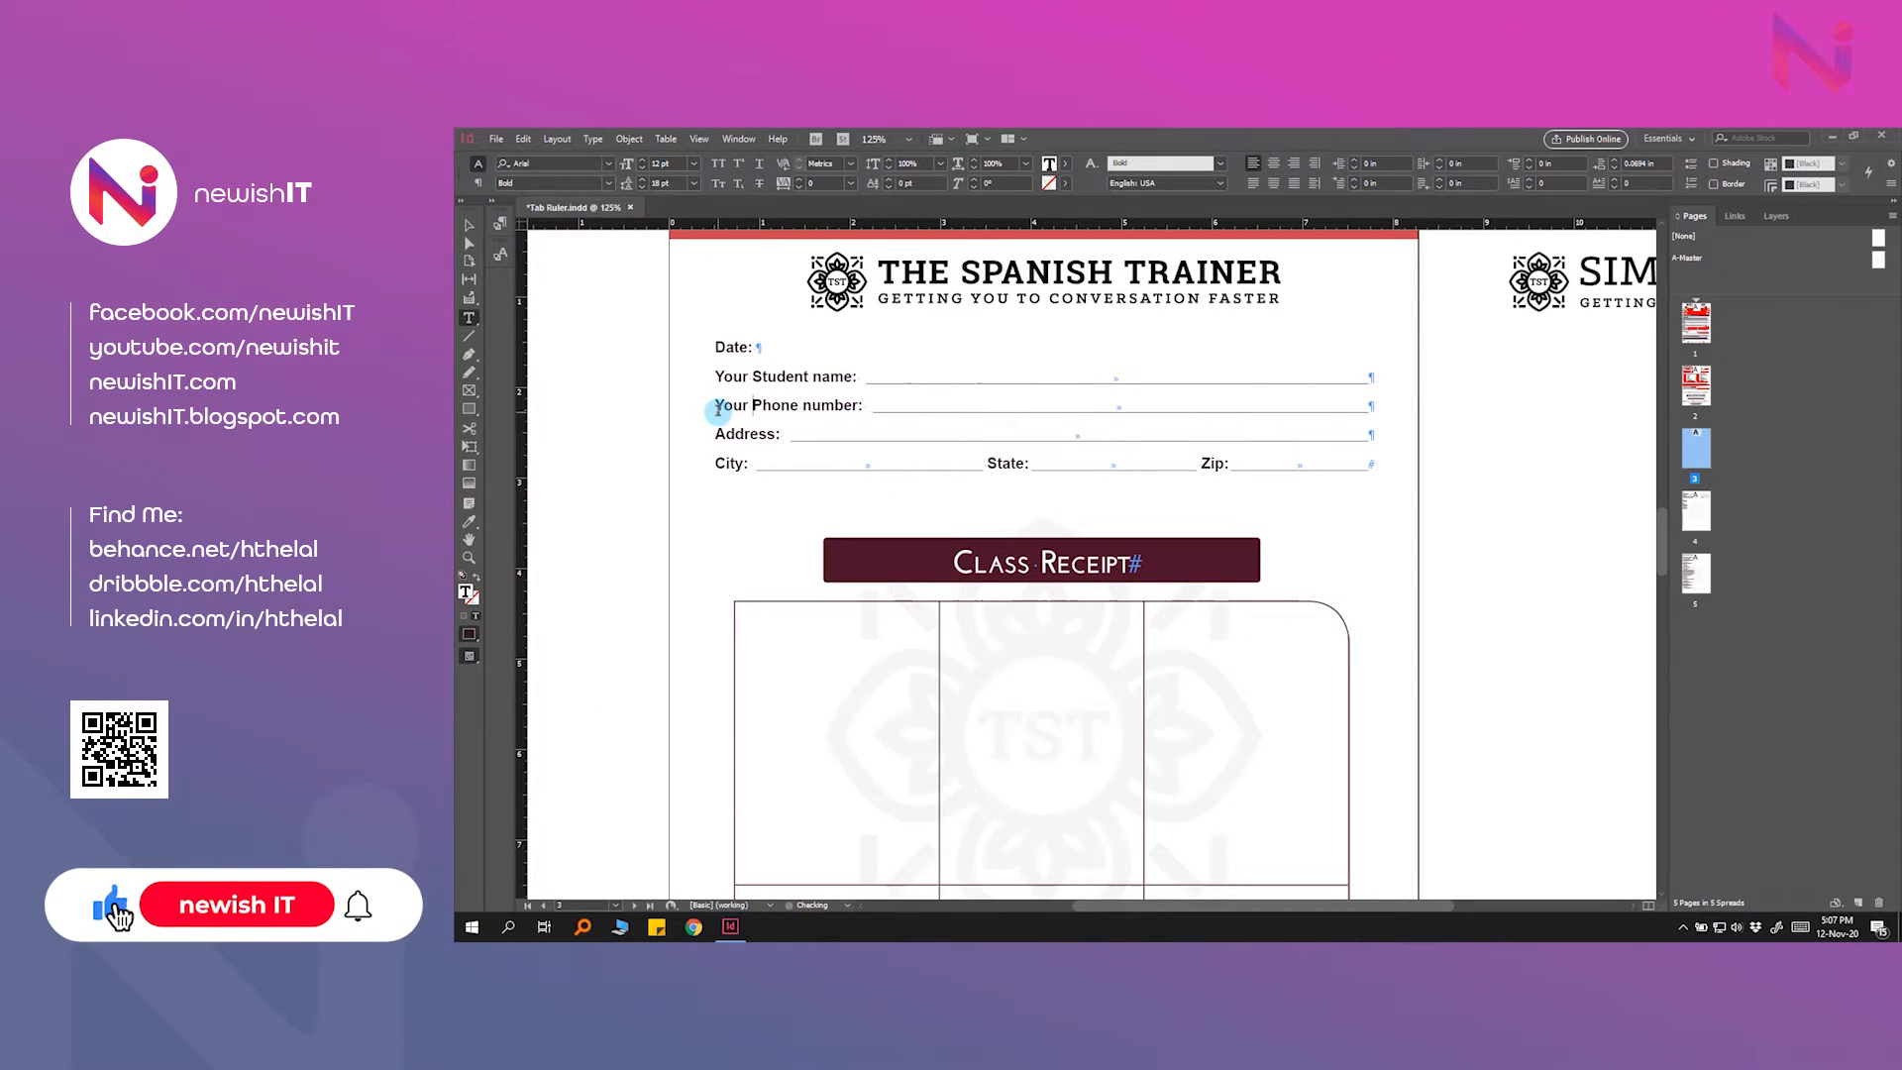
pyautogui.click(865, 379)
pyautogui.press('Escape')
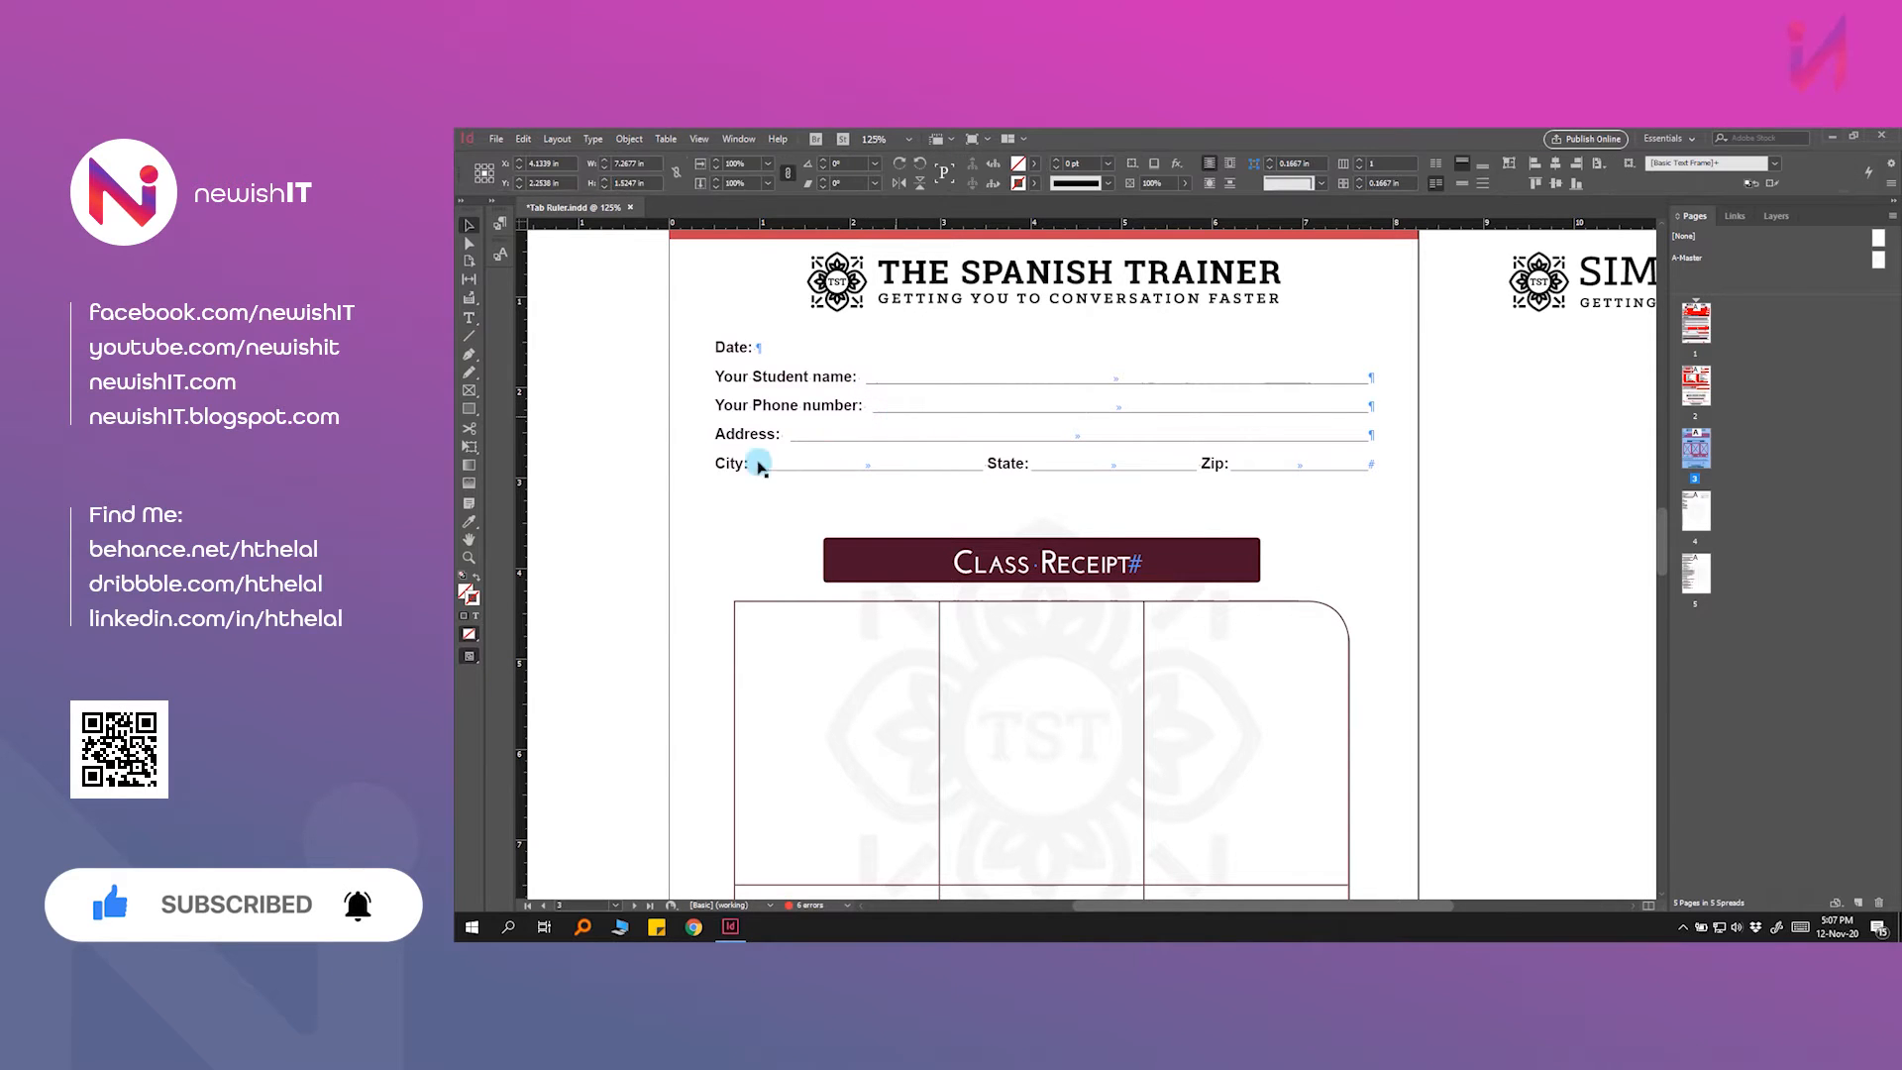
# Step: Return to page 4 and delete the middle form block's text frame
pyautogui.doubleClick(1692, 515)
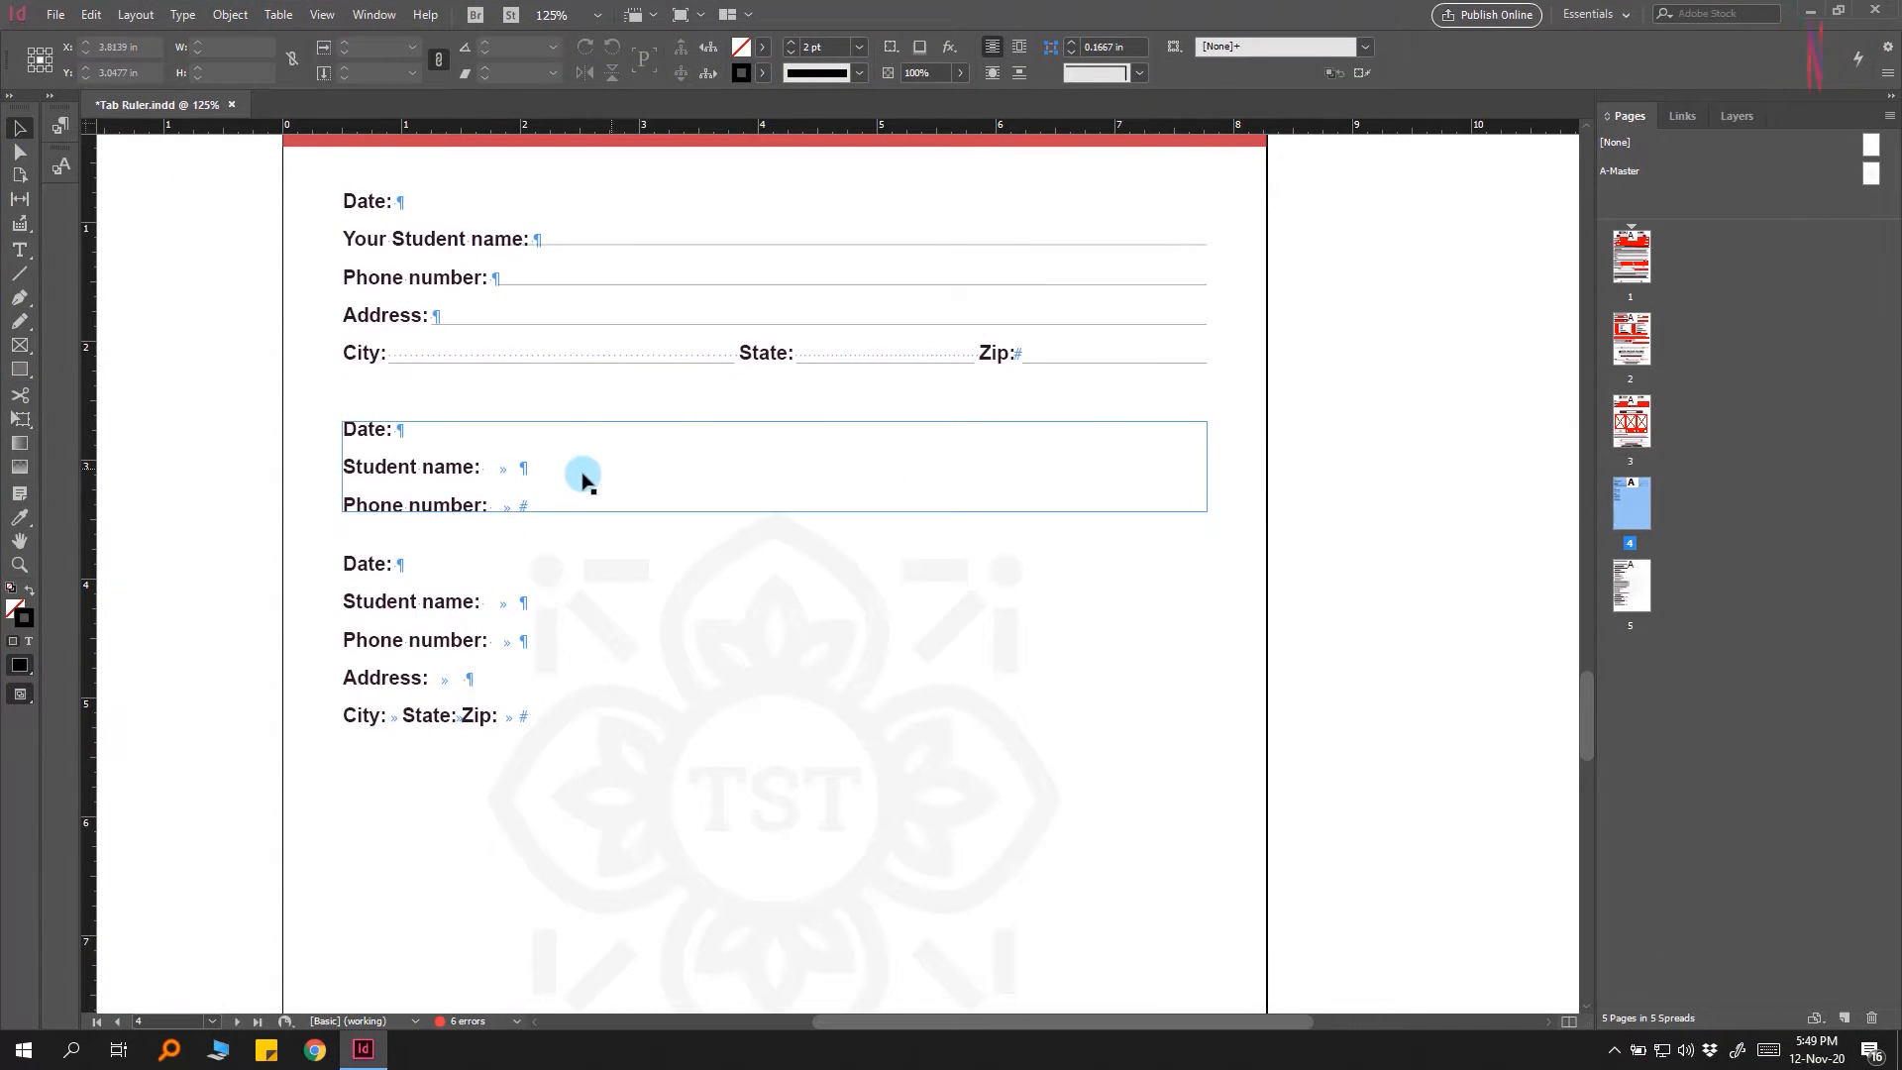
pyautogui.click(507, 627)
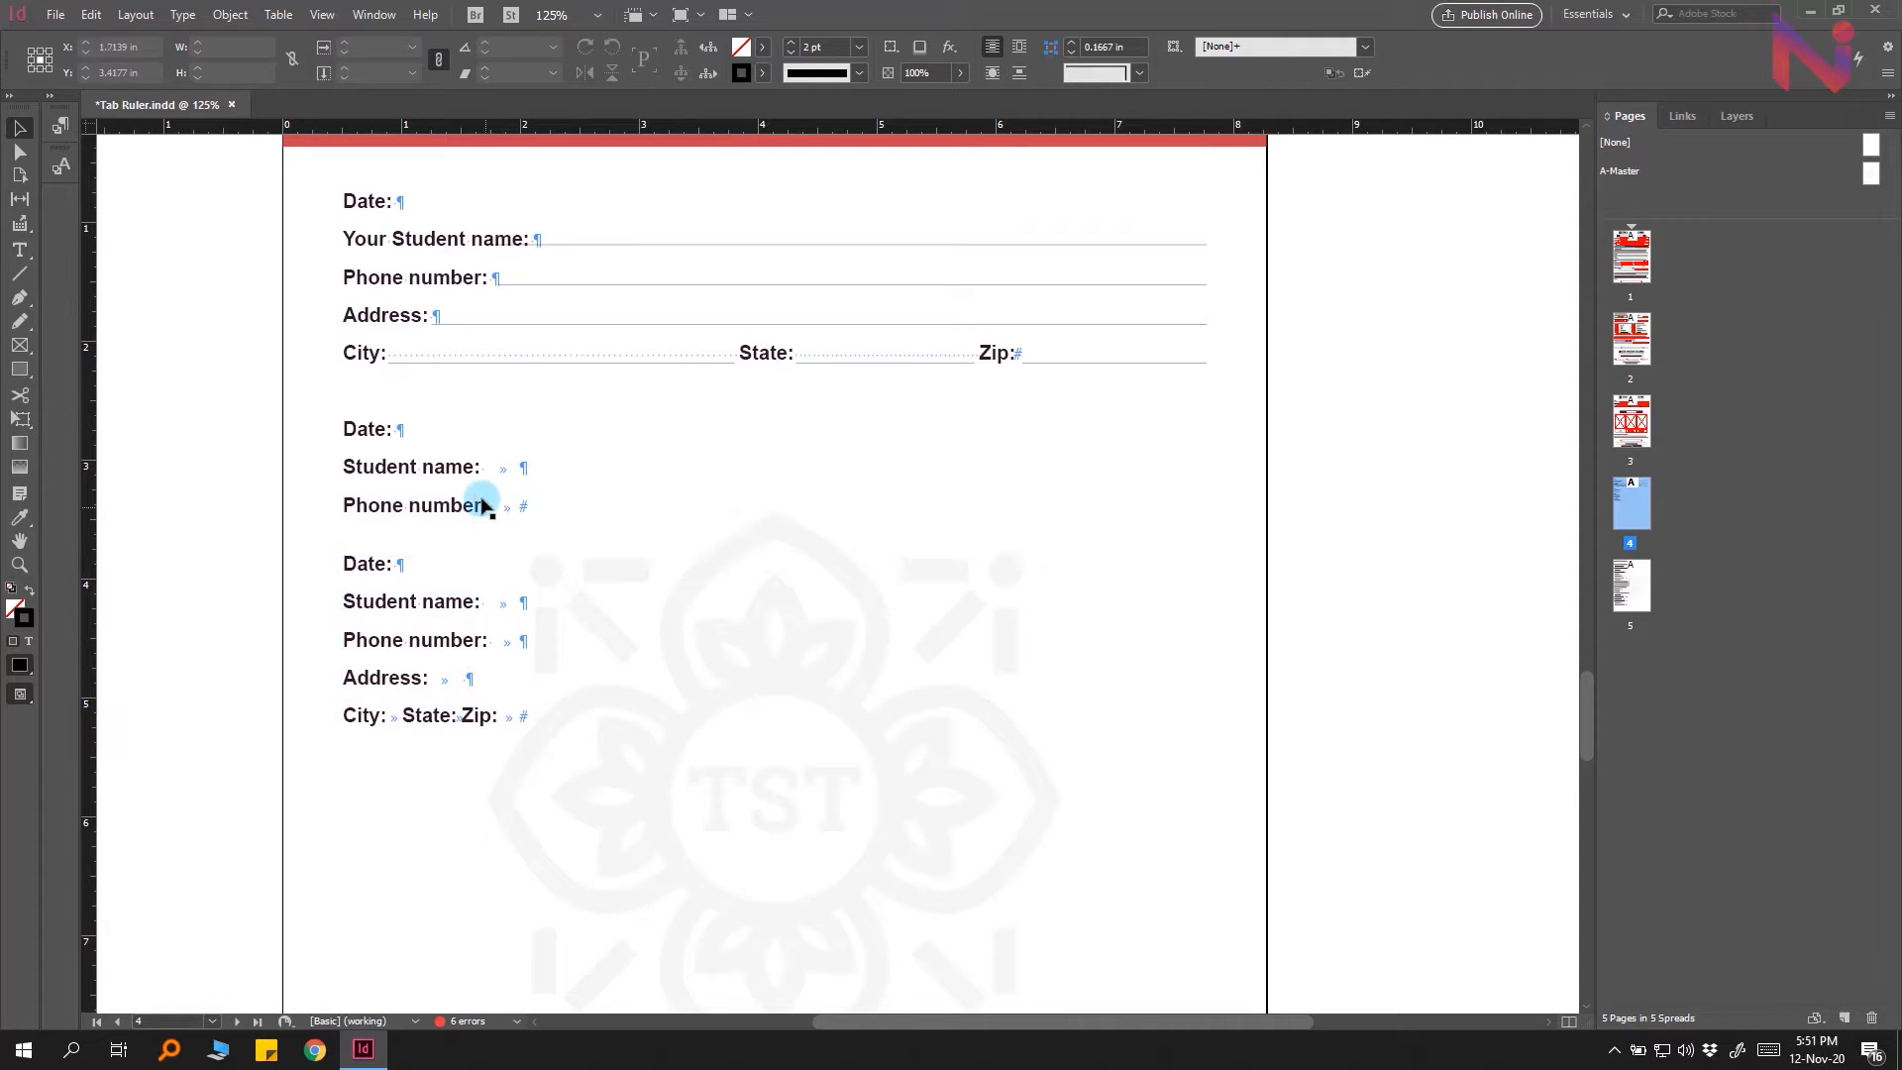
pyautogui.click(481, 502)
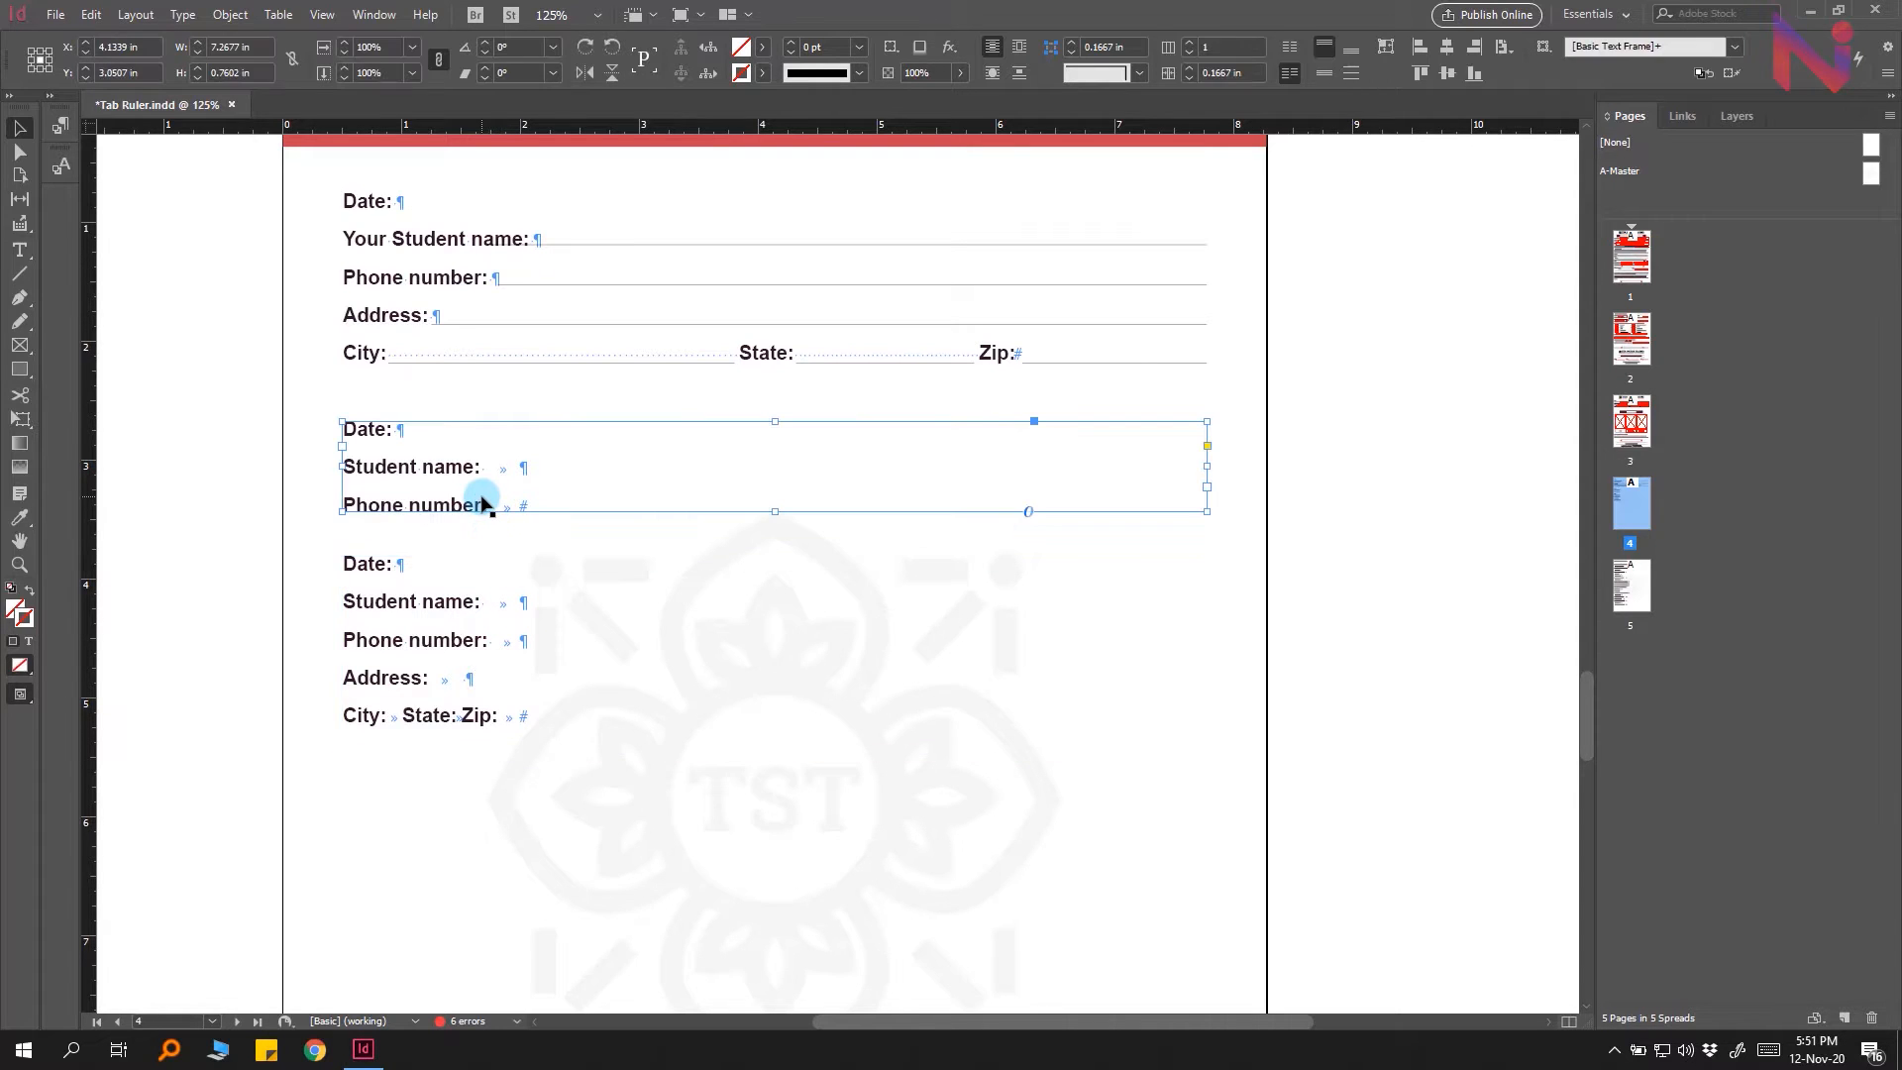
pyautogui.press('Delete')
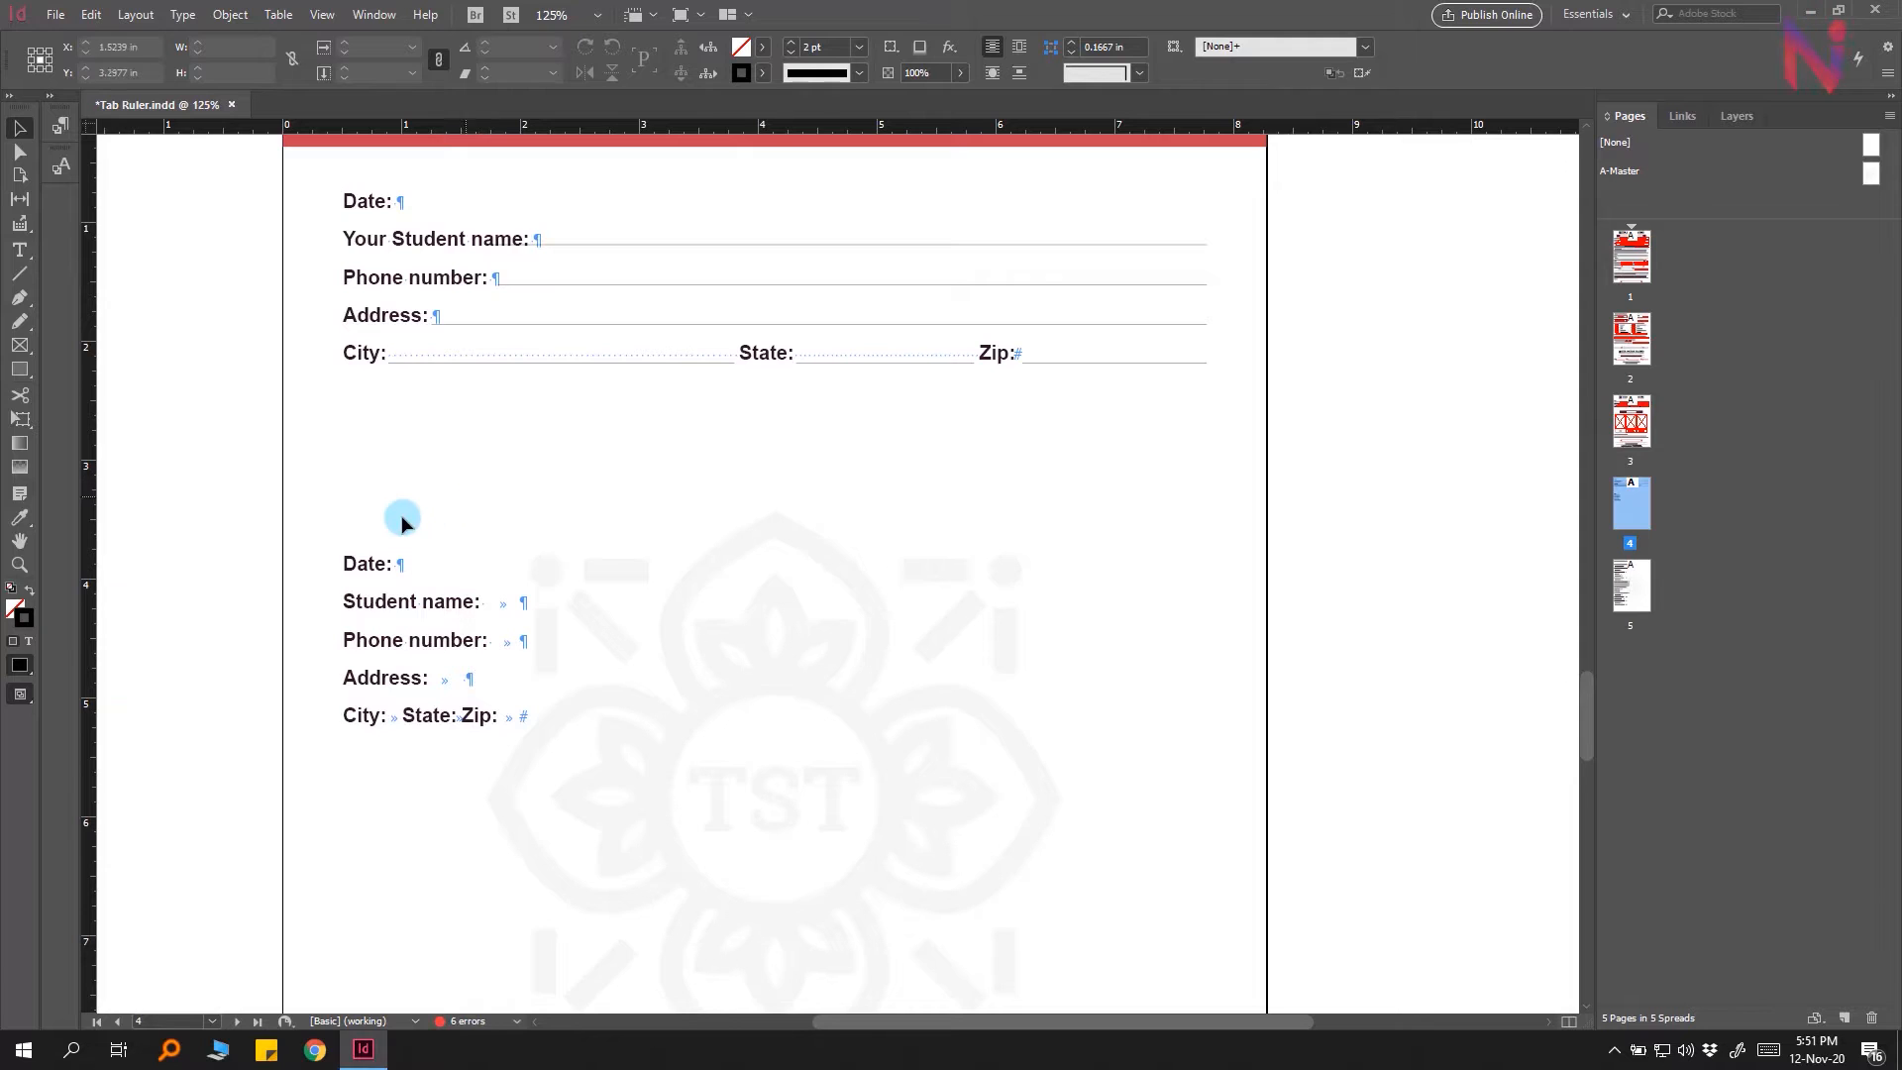
# Step: Select the Student name, Phone number and Address lines of the lower form and open the Tabs panel
pyautogui.click(460, 684)
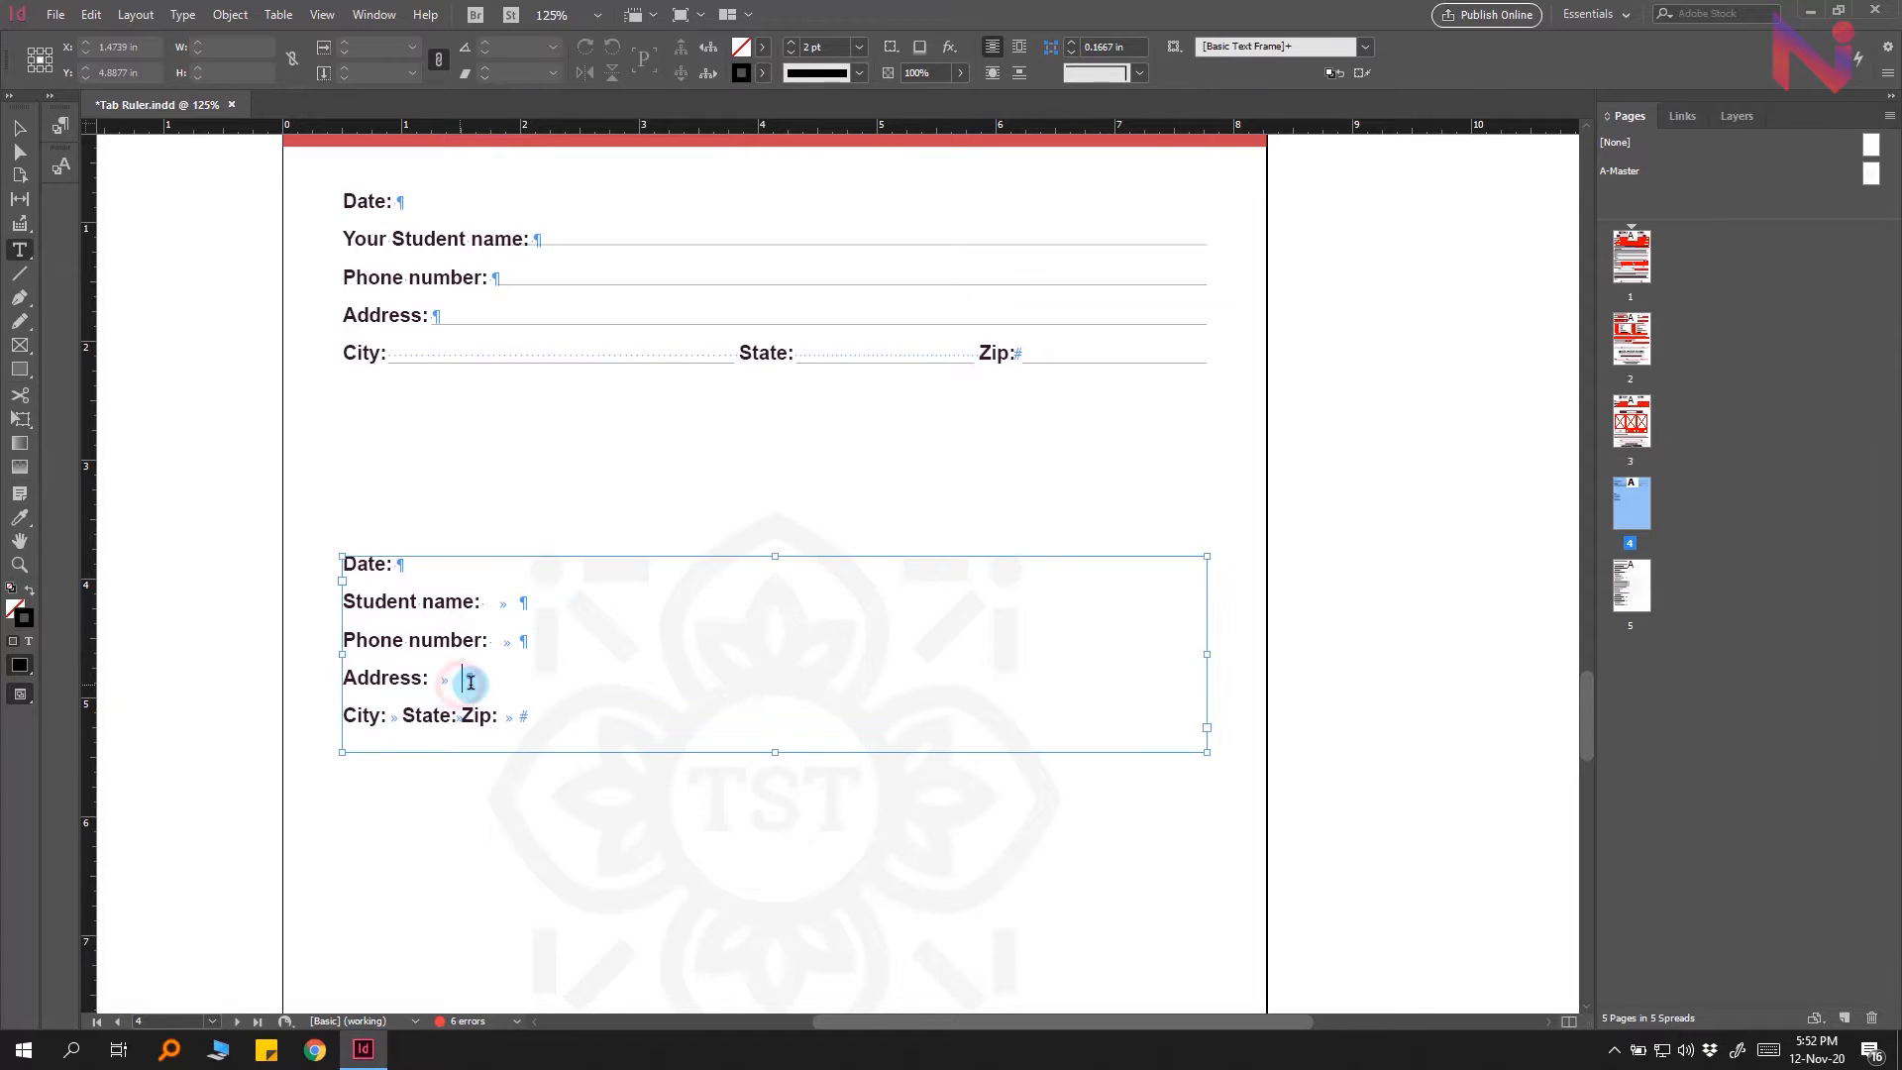
pyautogui.doubleClick(459, 685)
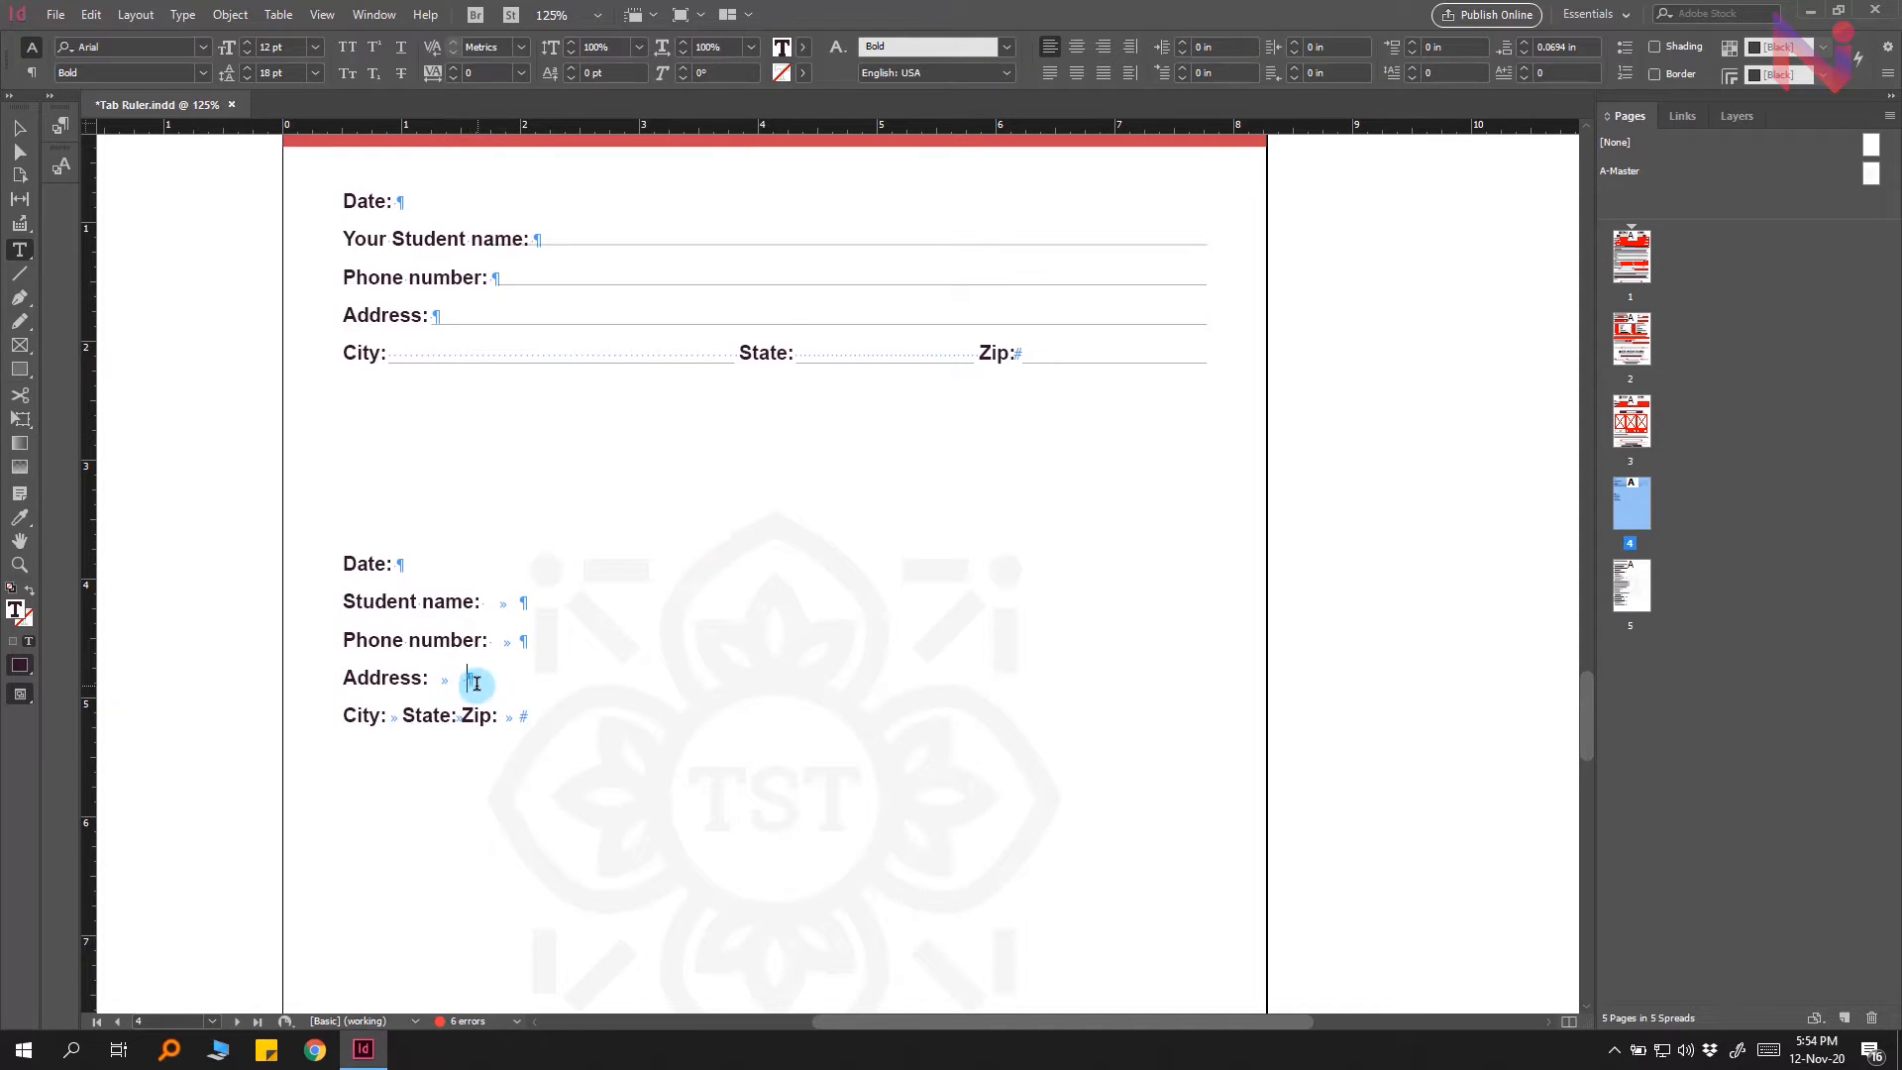
pyautogui.moveTo(460, 683); pyautogui.dragTo(327, 603)
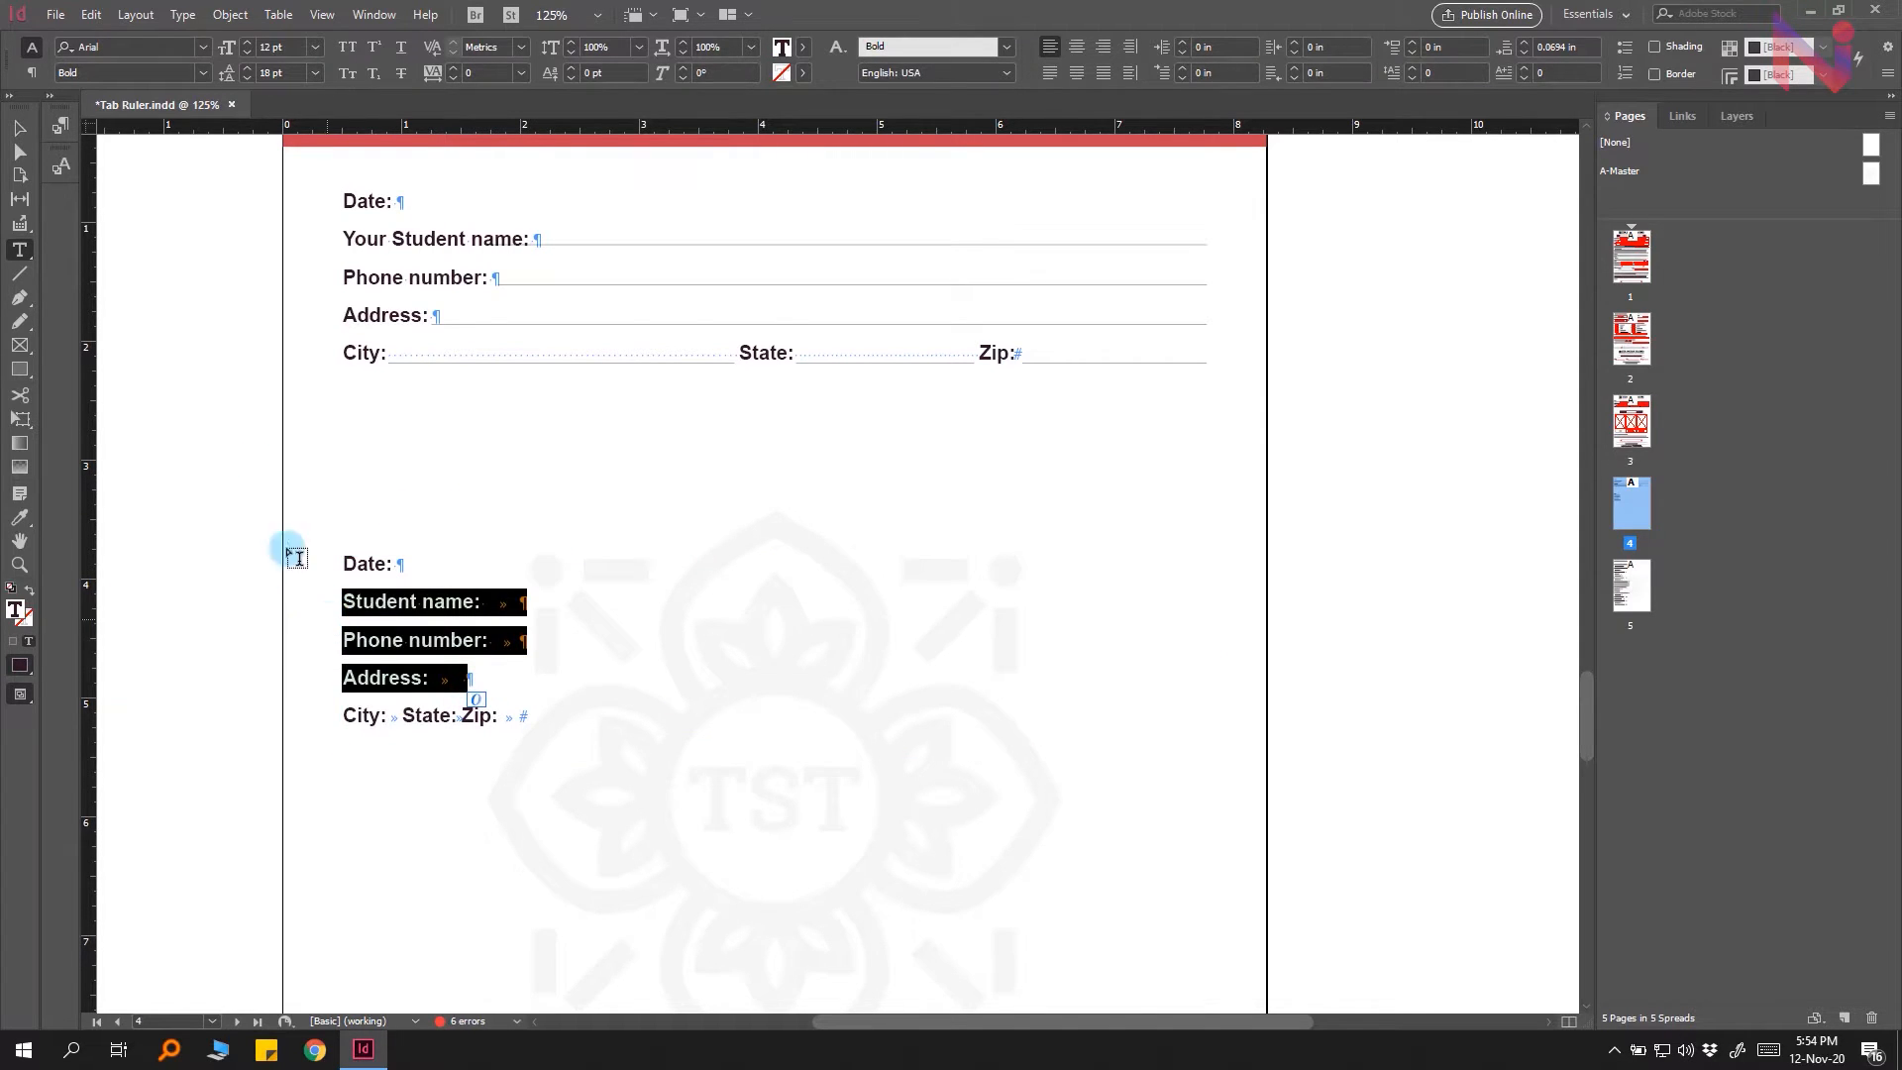
pyautogui.click(182, 15)
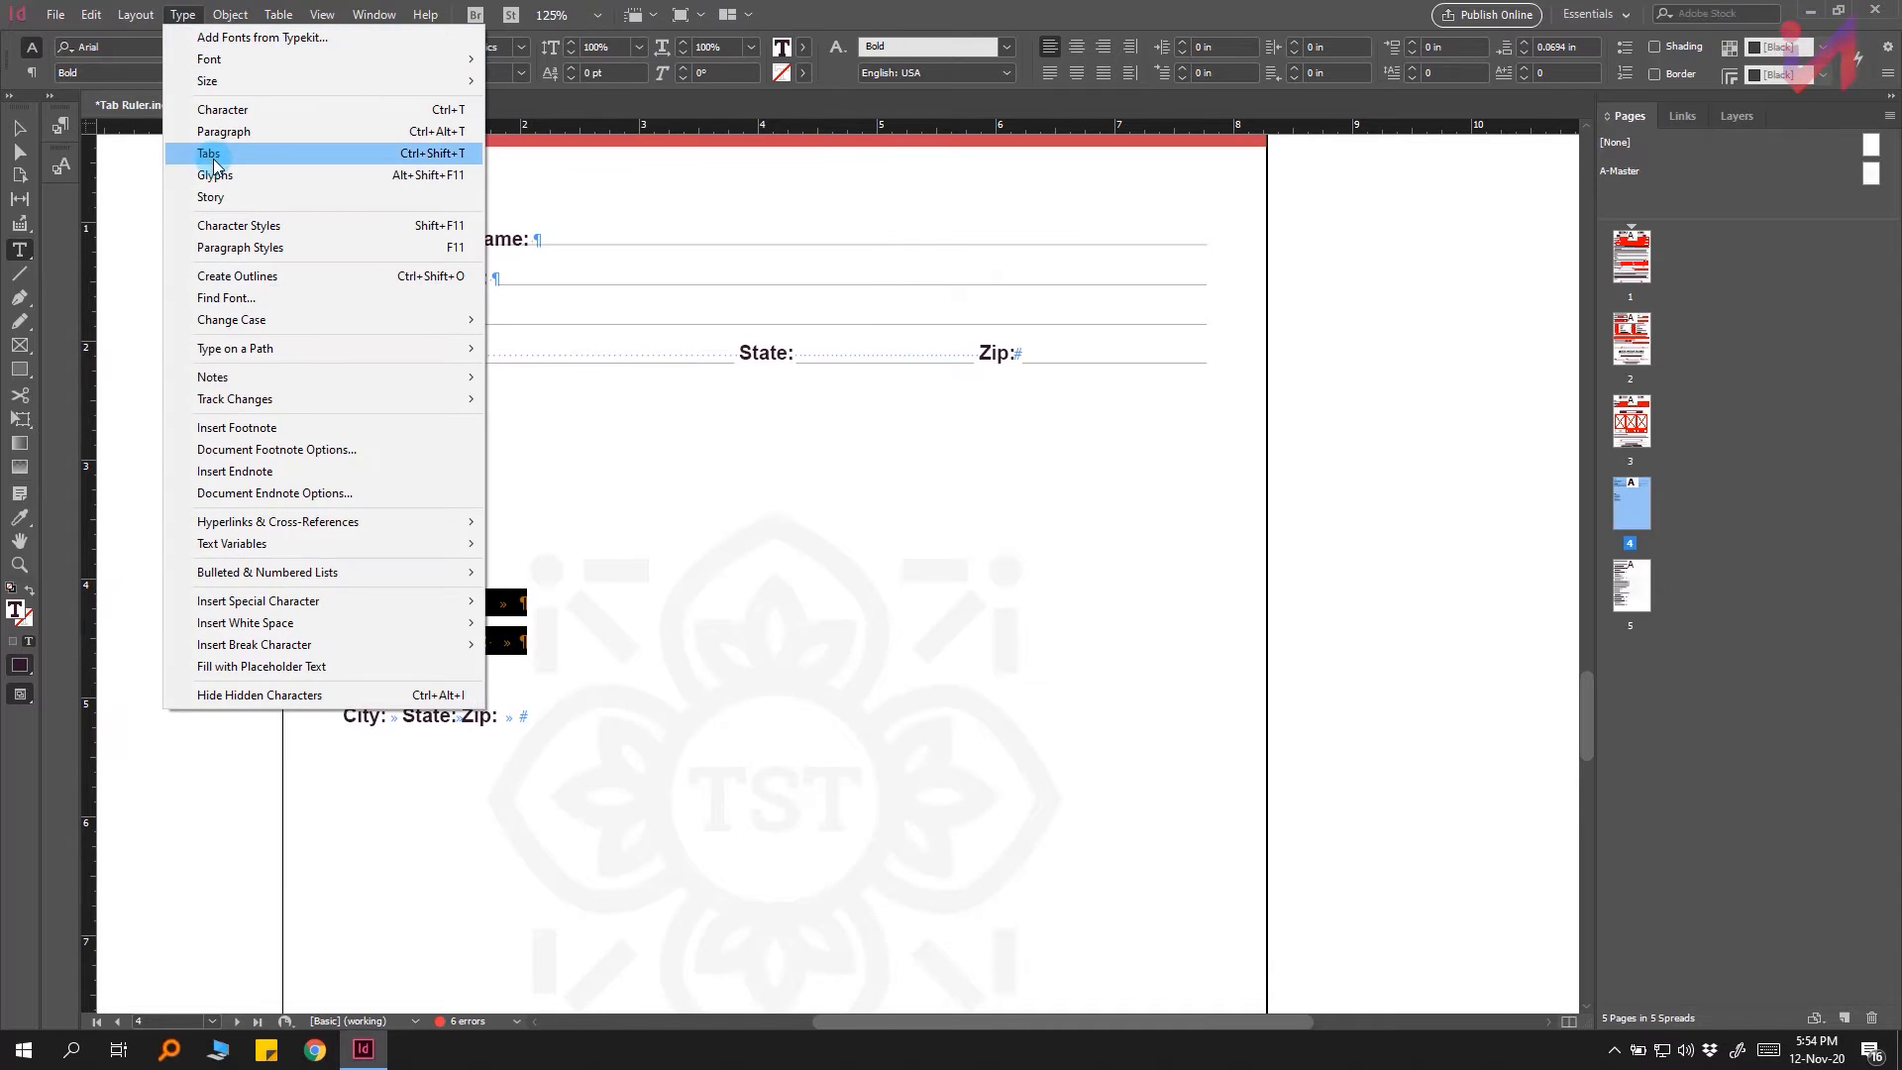
pyautogui.click(283, 154)
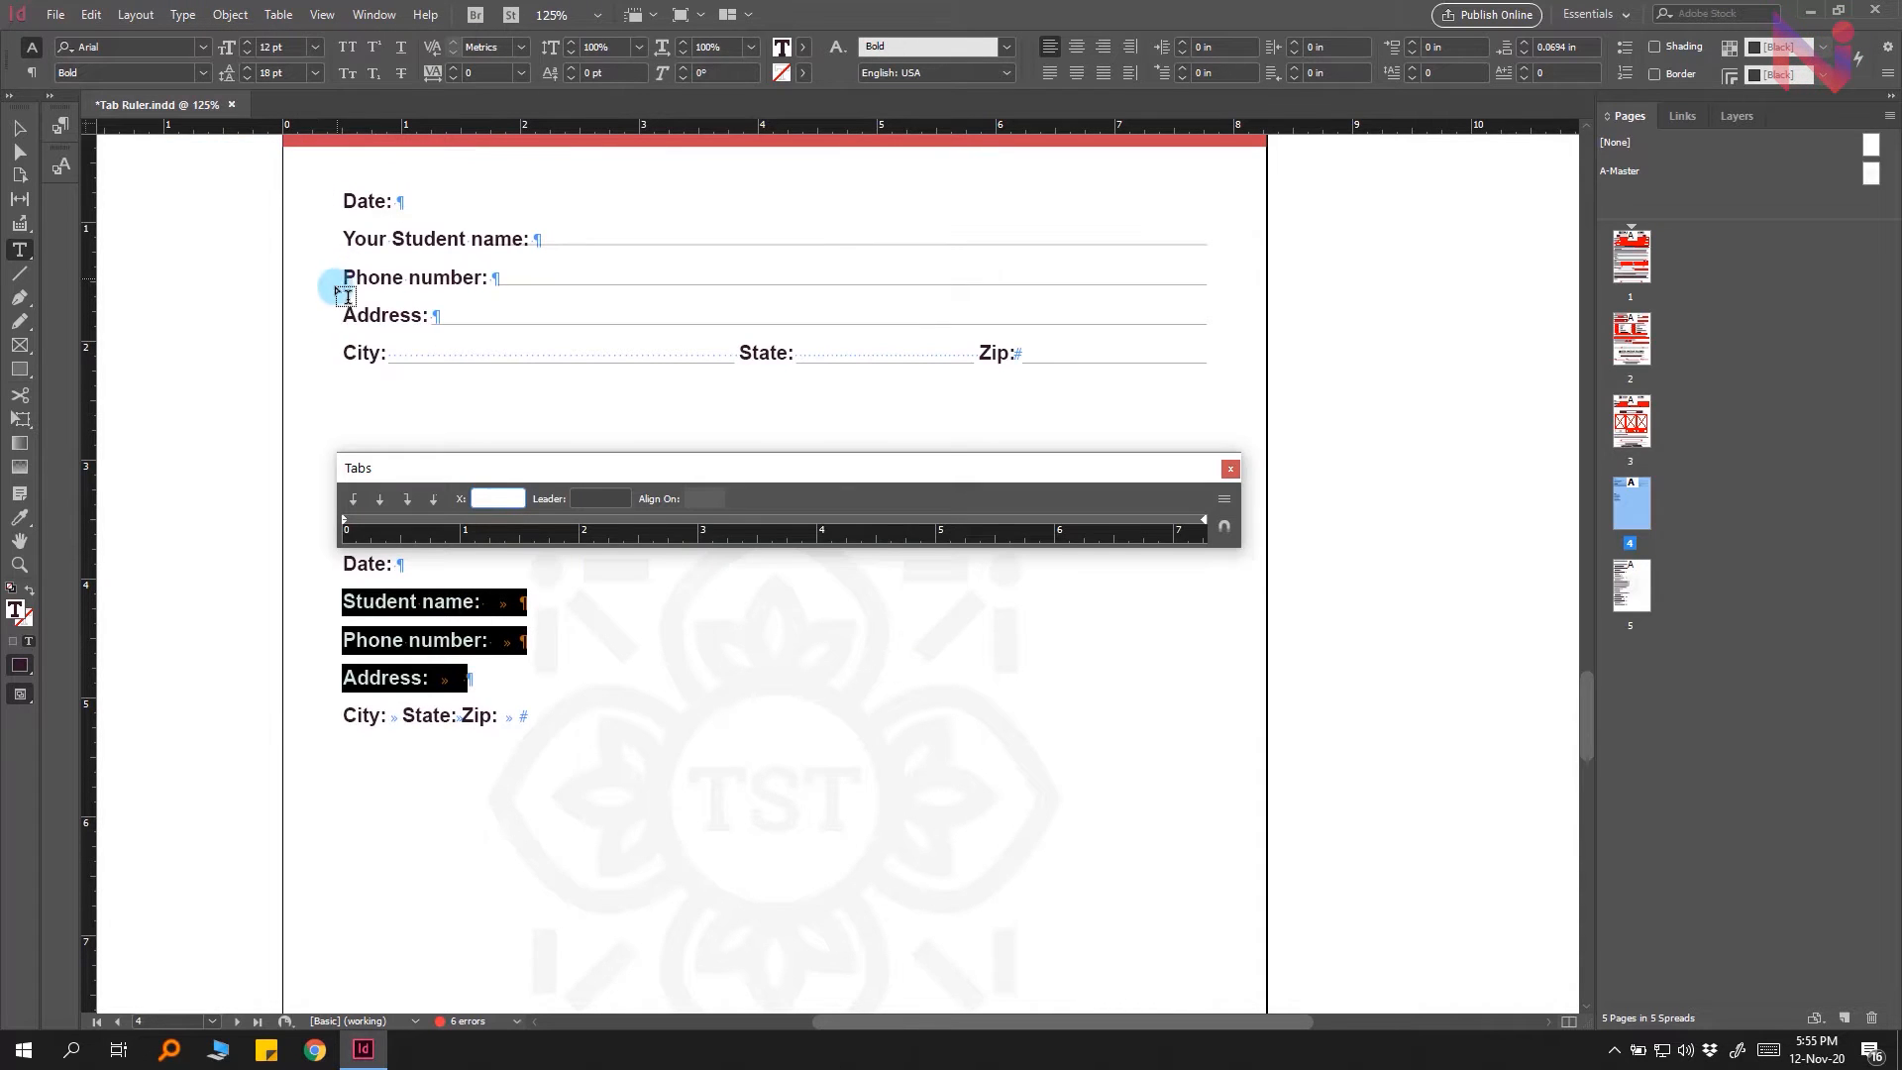
# Step: Add a right-justified tab stop at about 6.97 in on the tab ruler
pyautogui.click(406, 501)
pyautogui.moveTo(995, 519); pyautogui.dragTo(1174, 525)
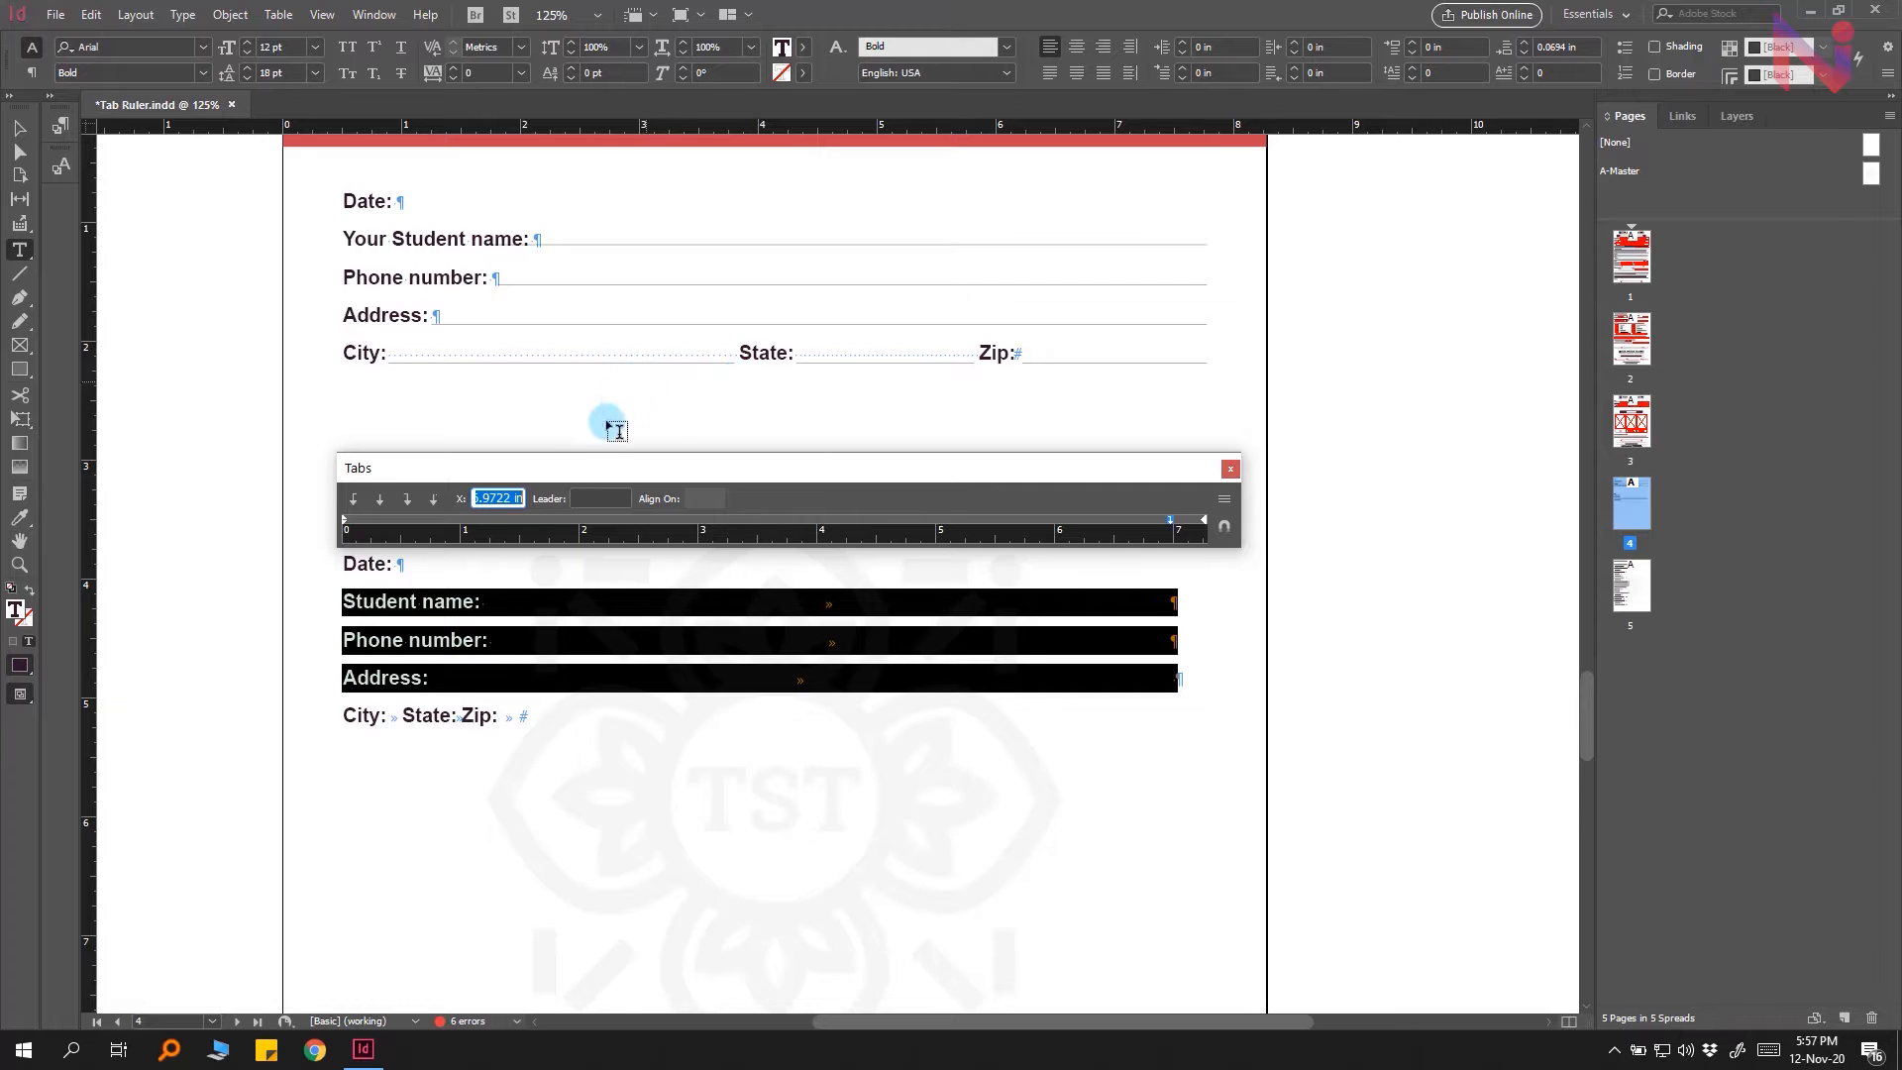
# Step: Set an underscore leader for the tab stop on the Student name, Phone number and Address lines
pyautogui.click(594, 497)
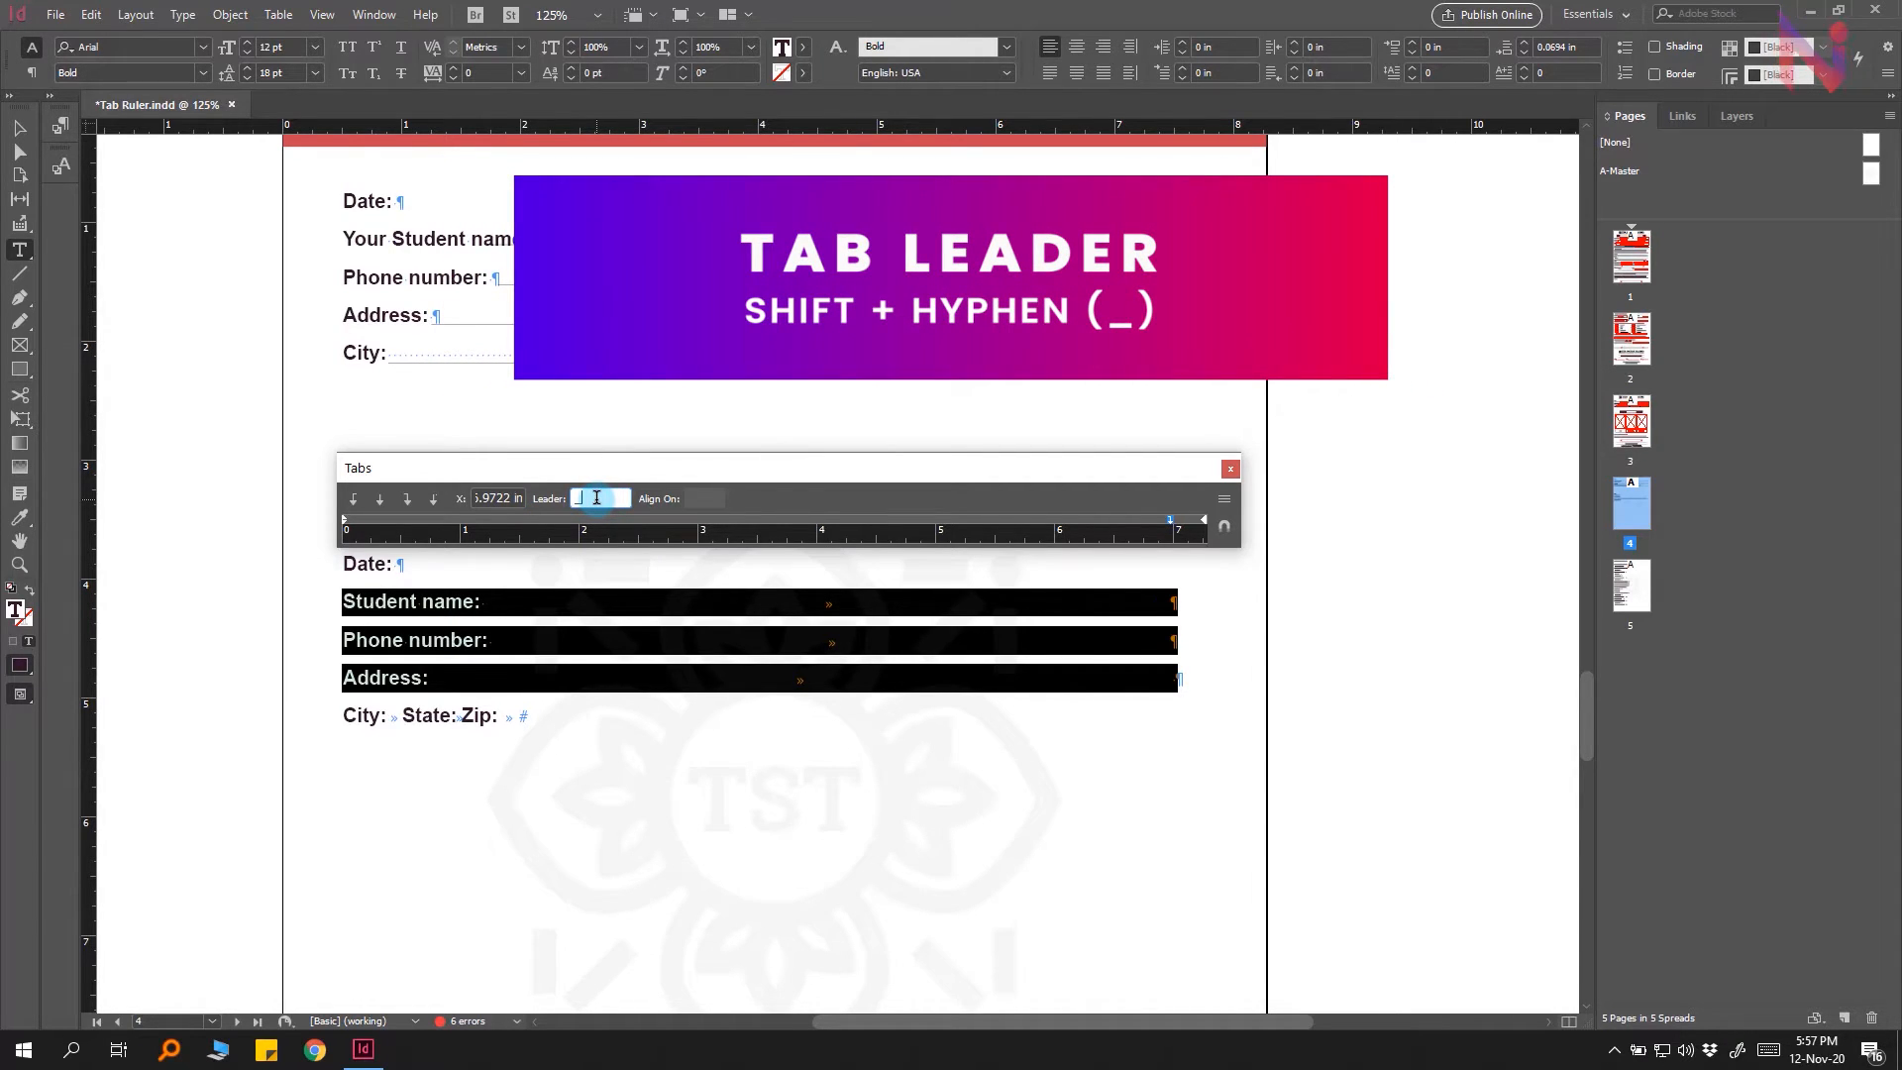
pyautogui.write('_')
pyautogui.press('Return')
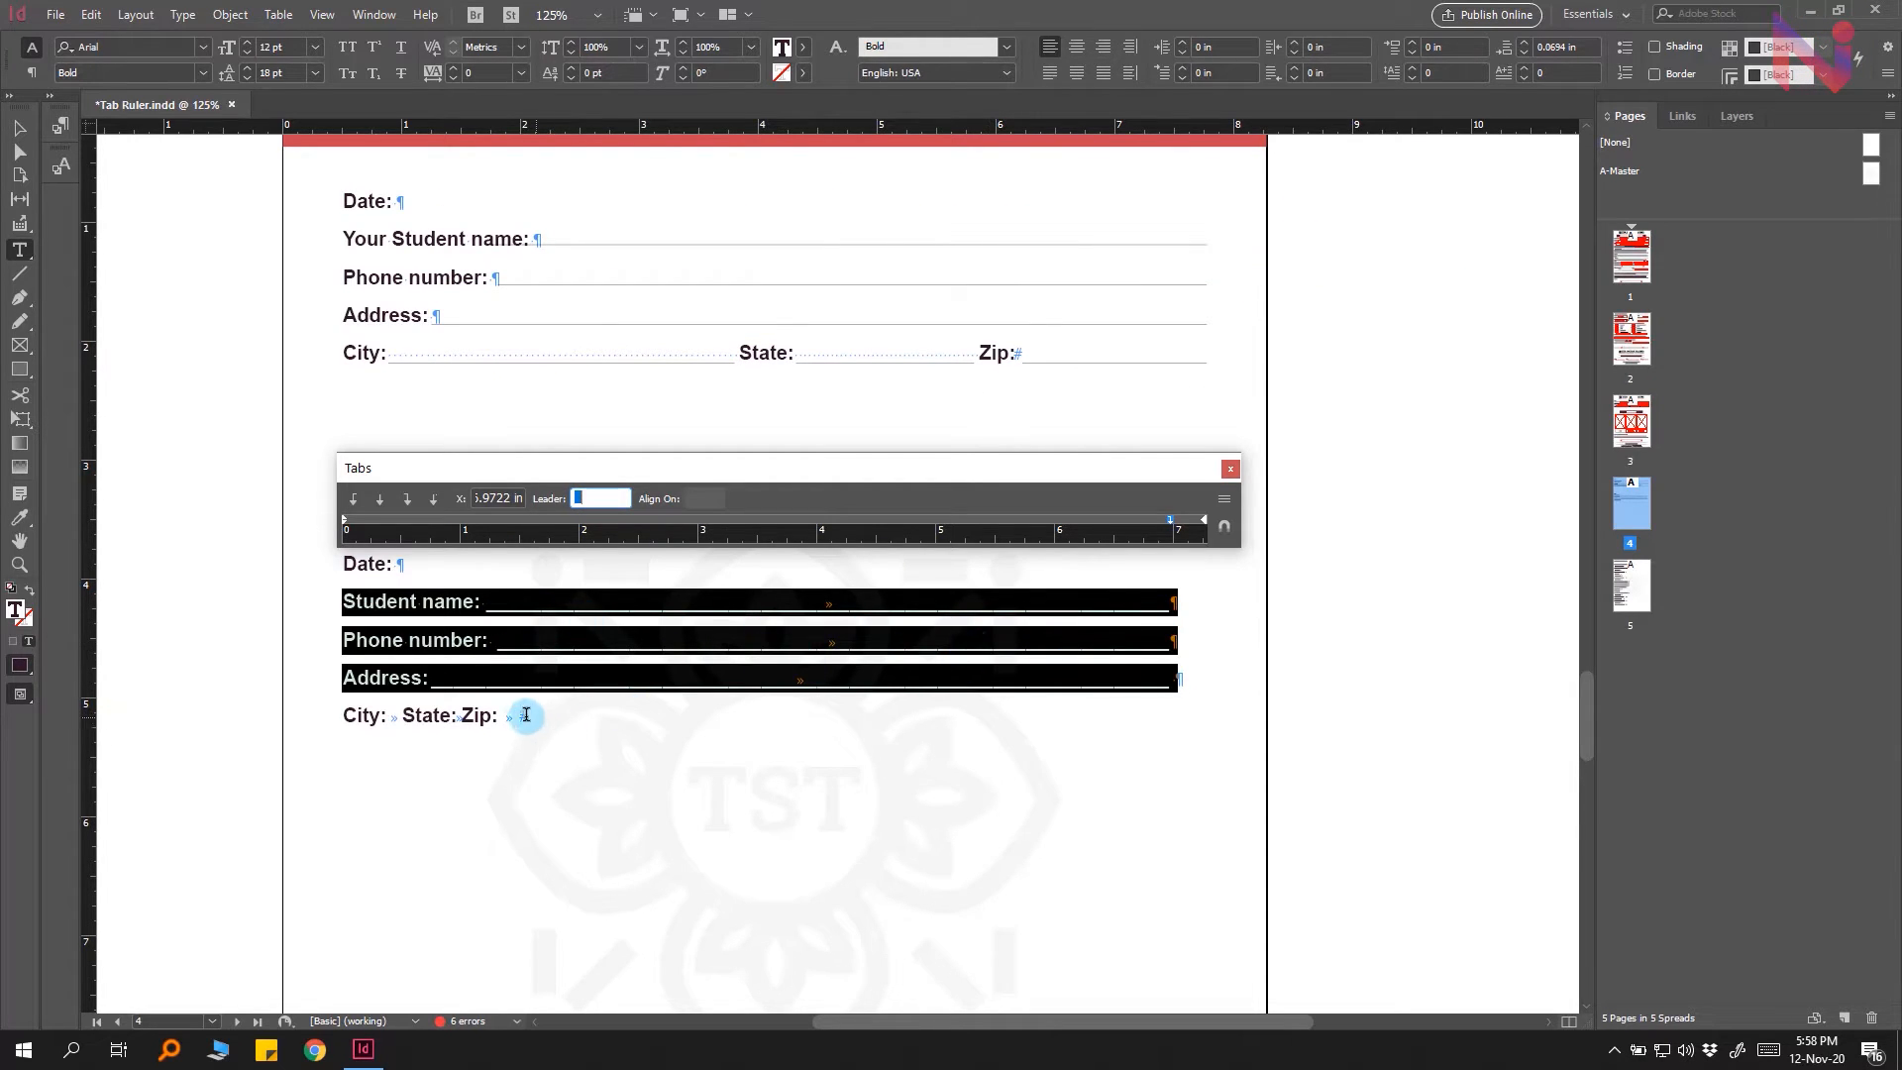
# Step: Select the City, State and Zip line and add tab stops at about 6.97 in, 5 in and 2.97 in
pyautogui.moveTo(526, 714); pyautogui.dragTo(324, 714)
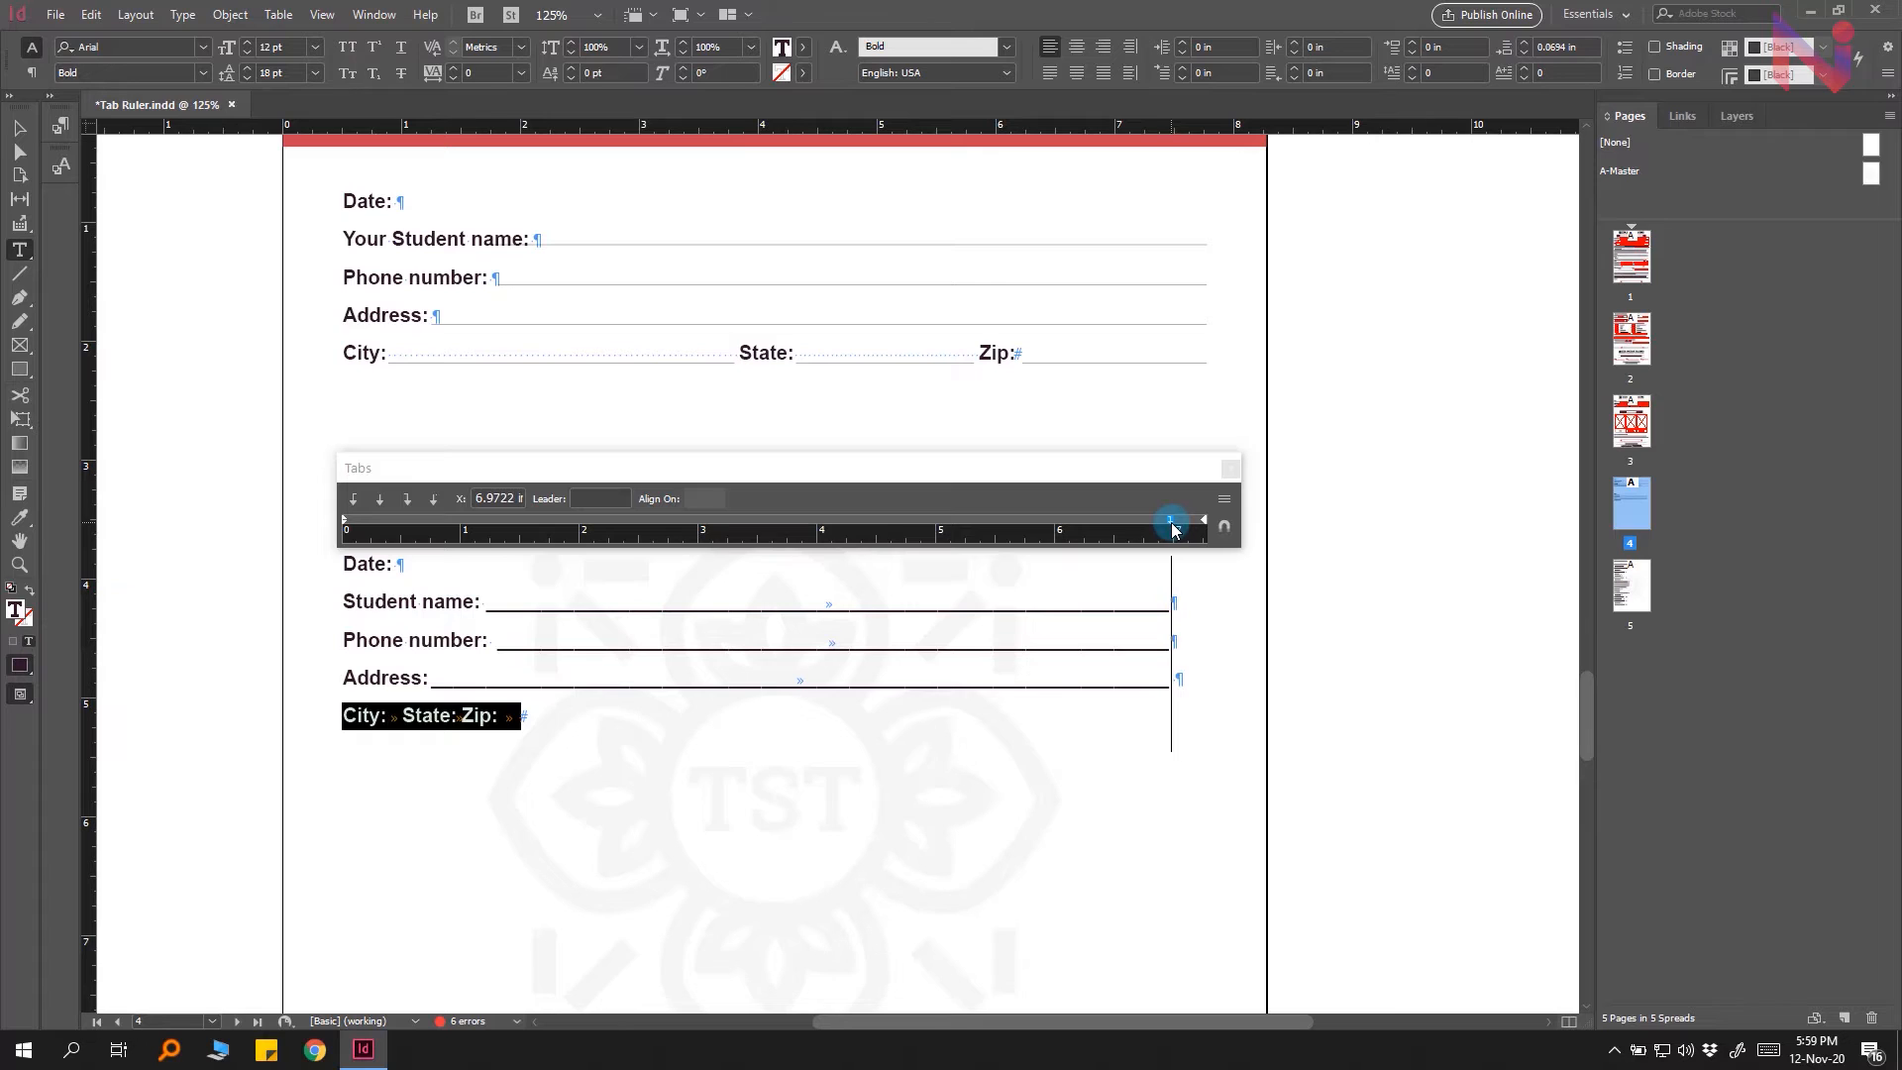
pyautogui.click(1172, 525)
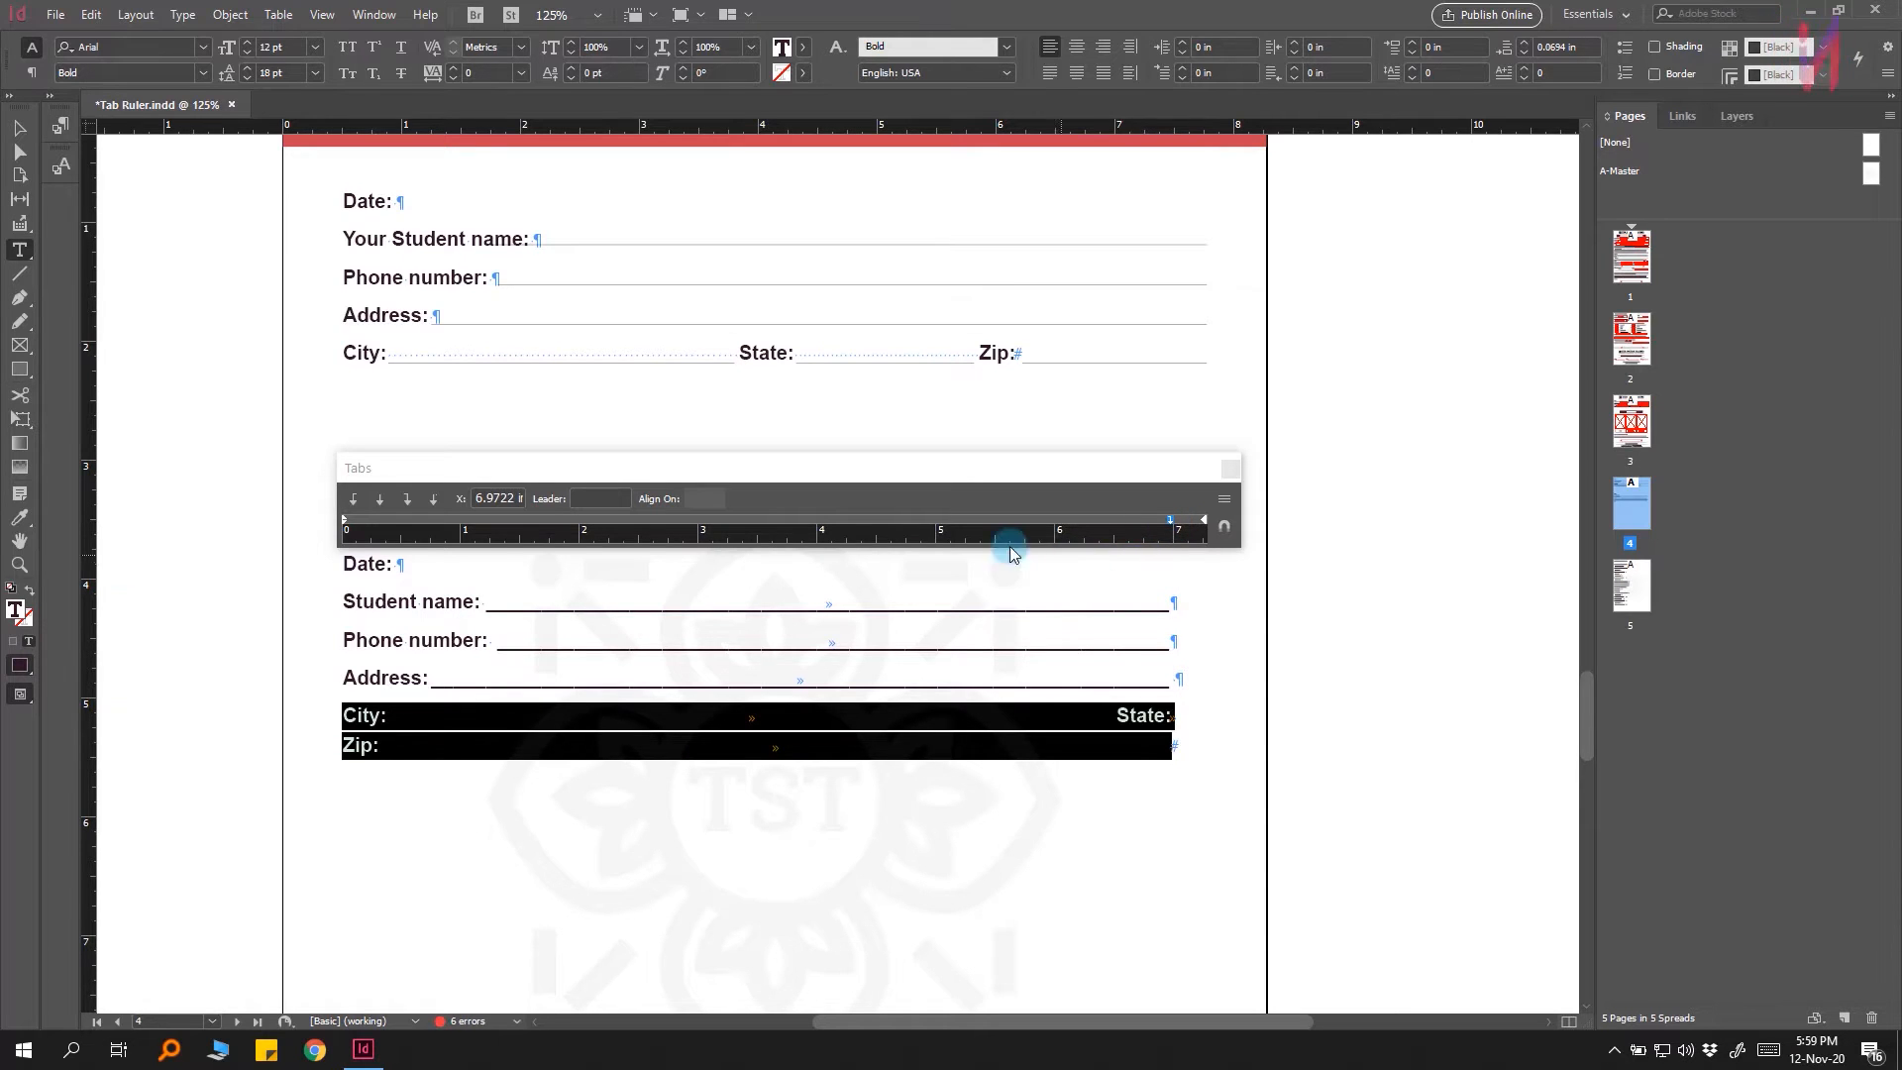
pyautogui.click(937, 519)
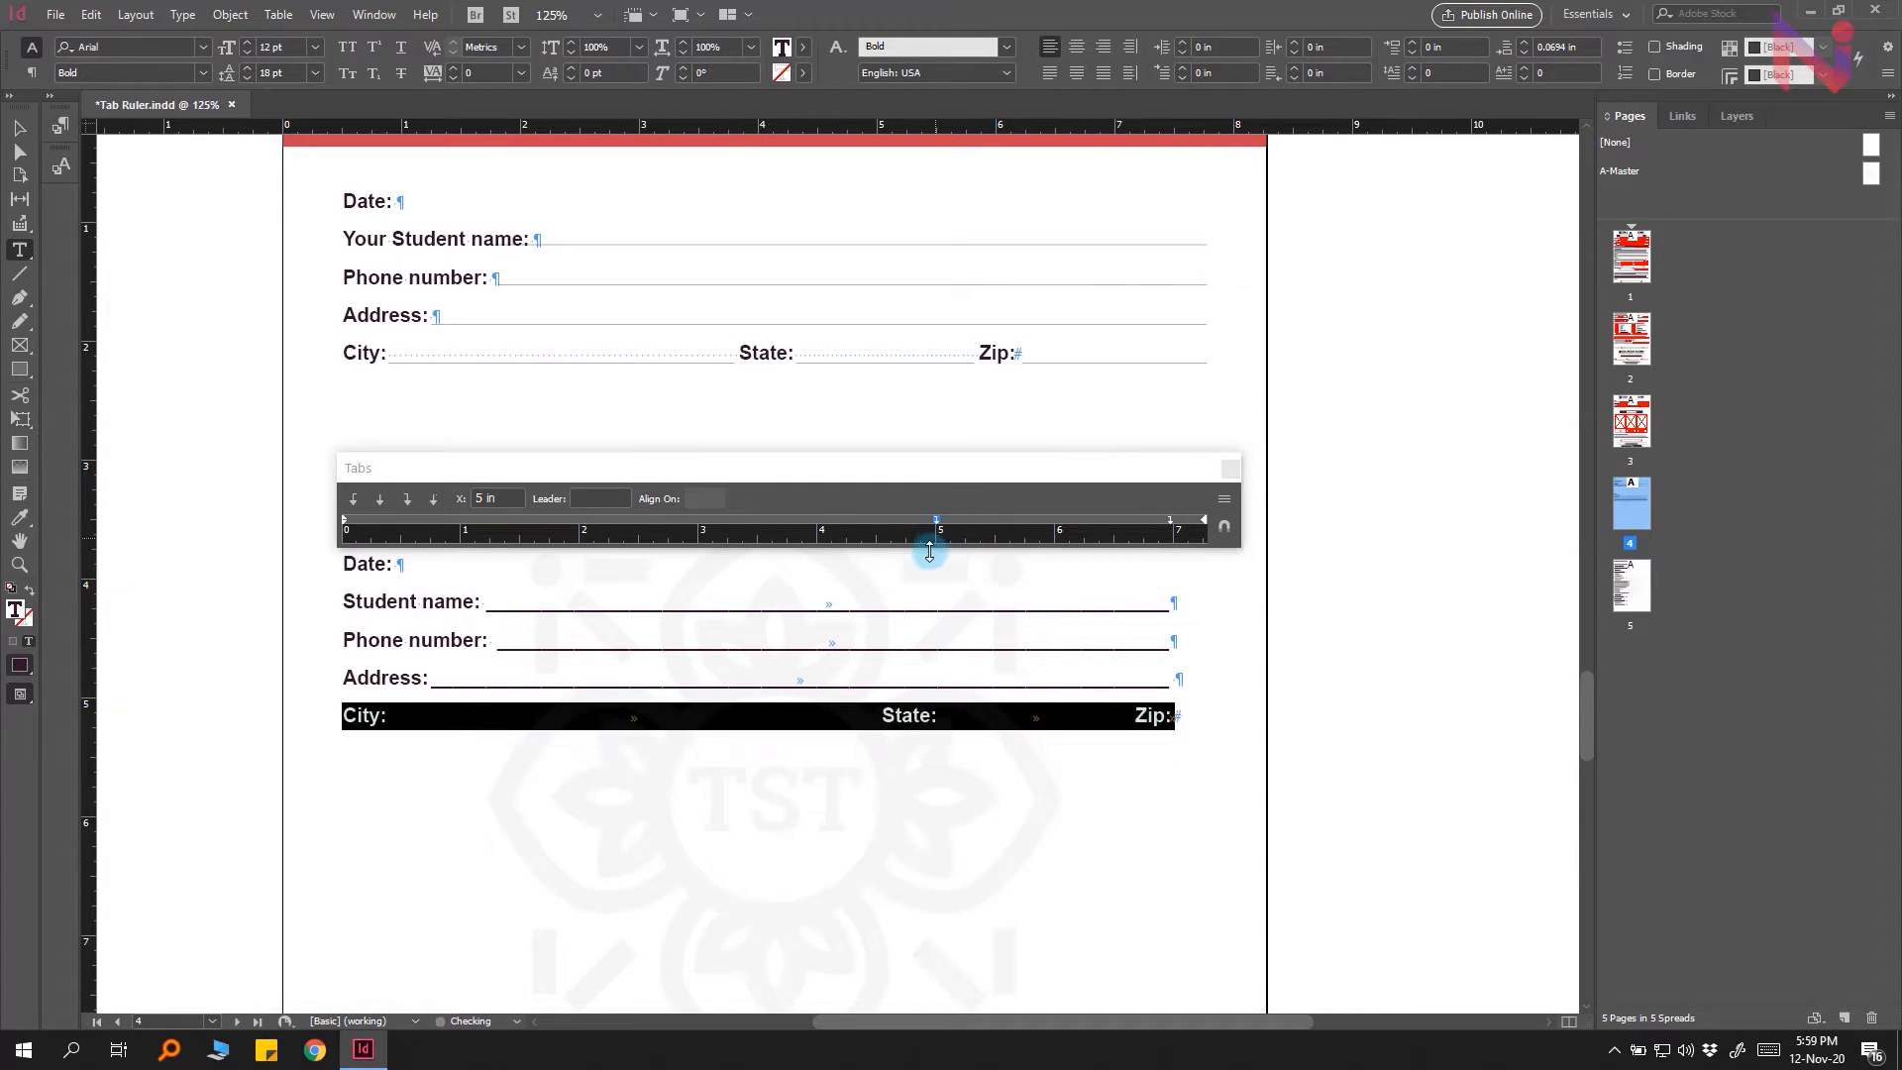
pyautogui.click(696, 522)
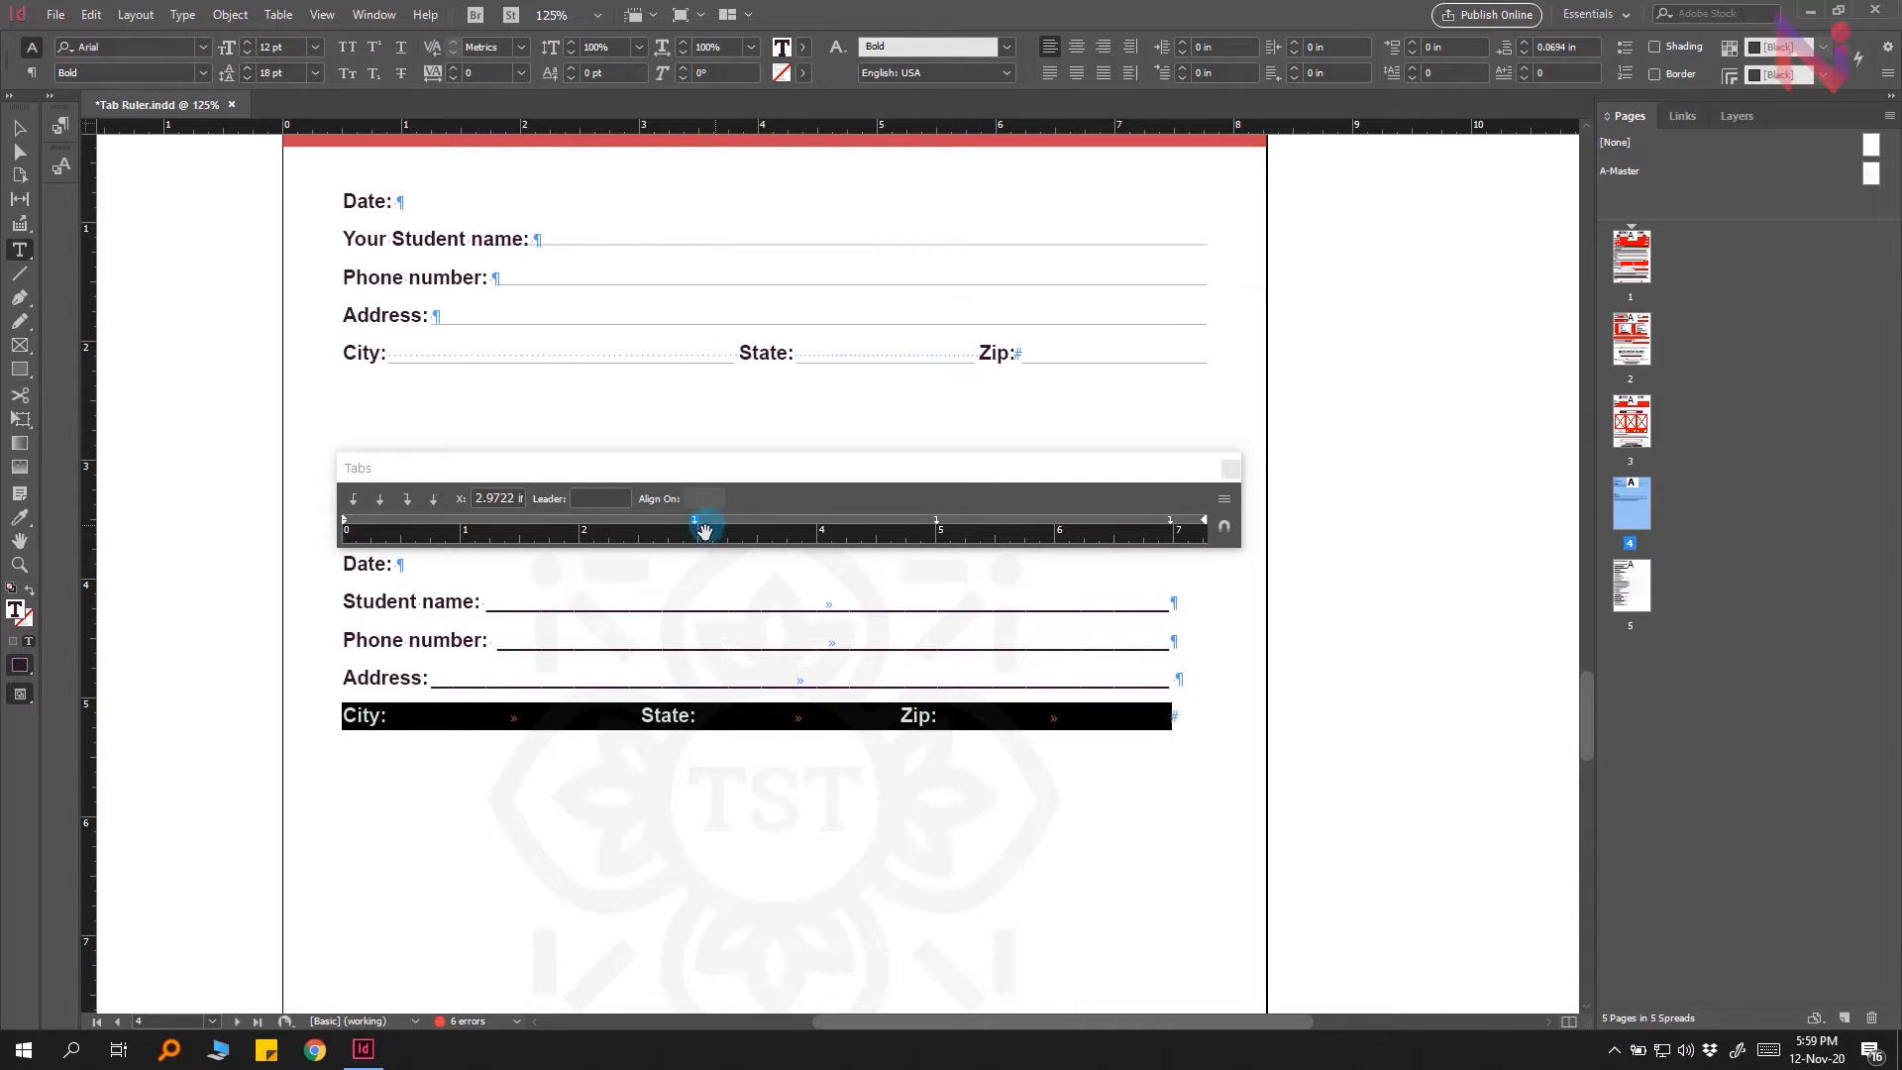
# Step: Give each of the City line's three tab stops an underscore leader
pyautogui.click(600, 498)
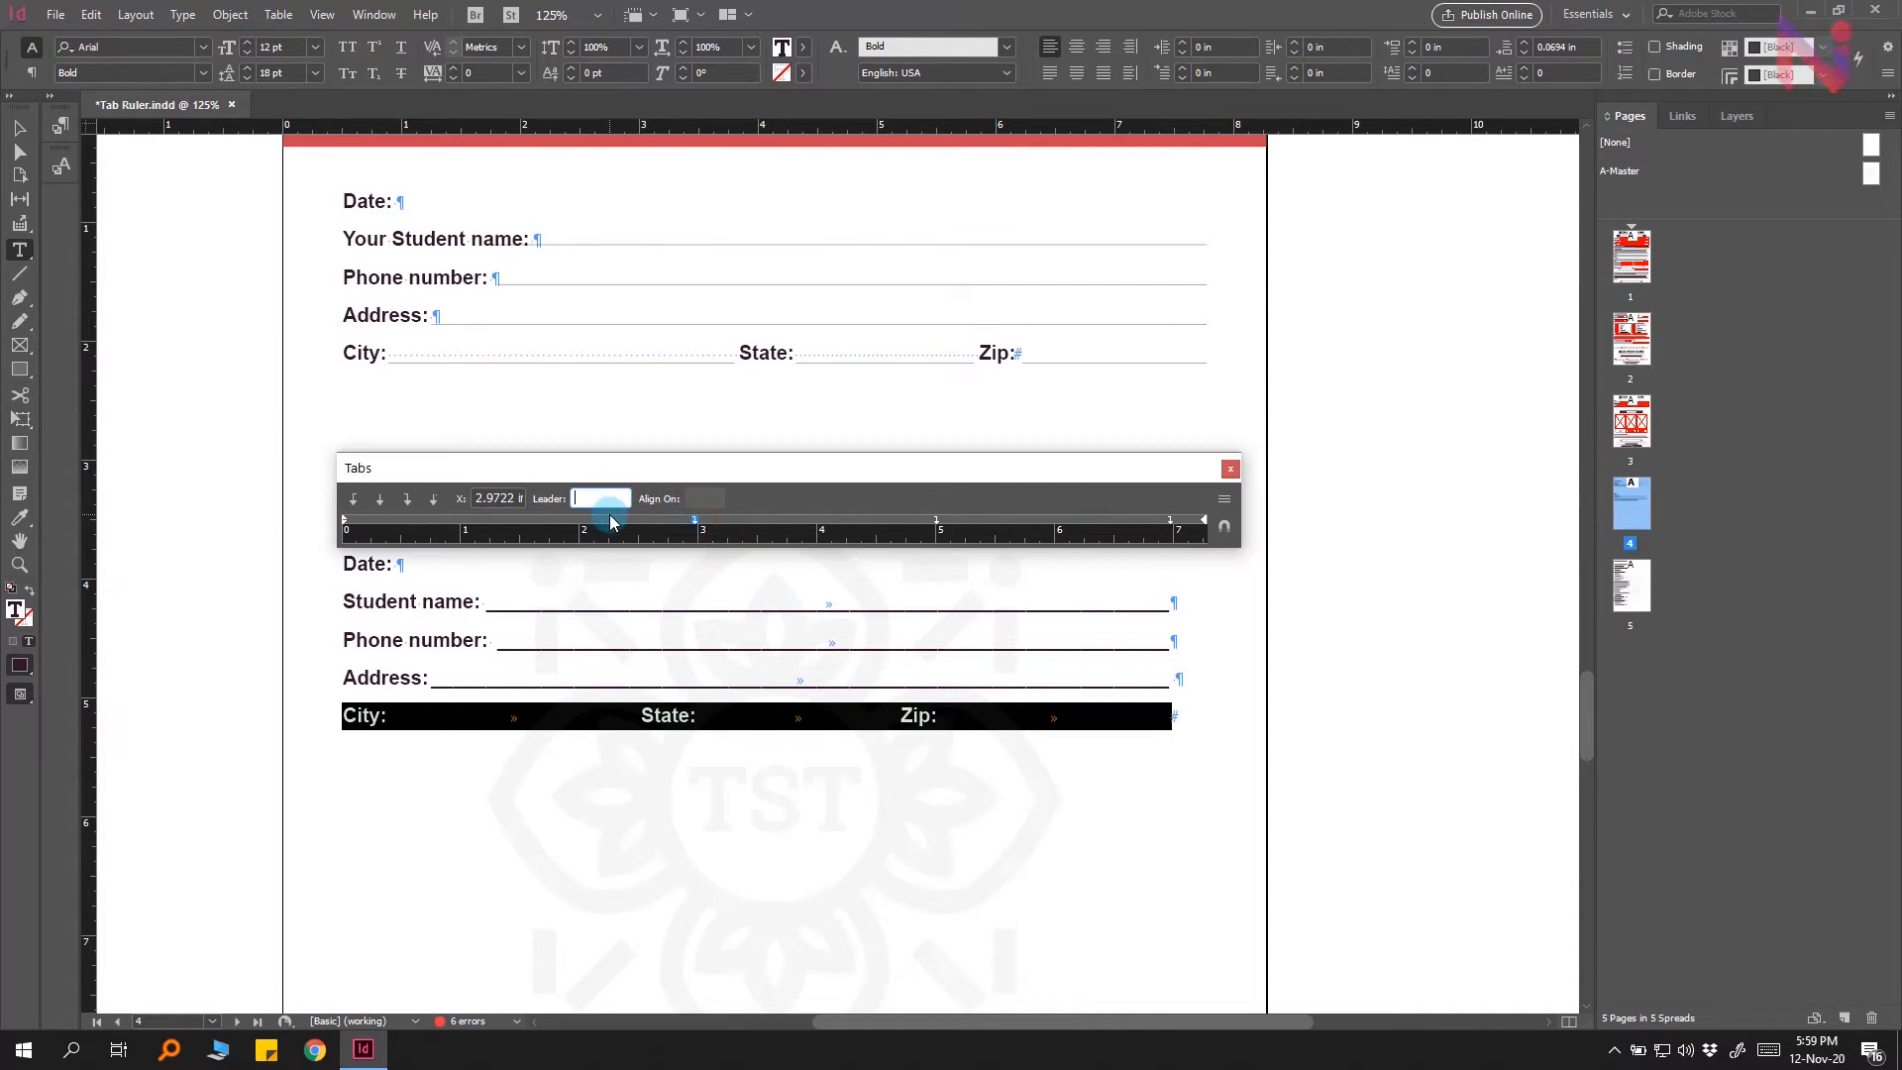
pyautogui.press('Return')
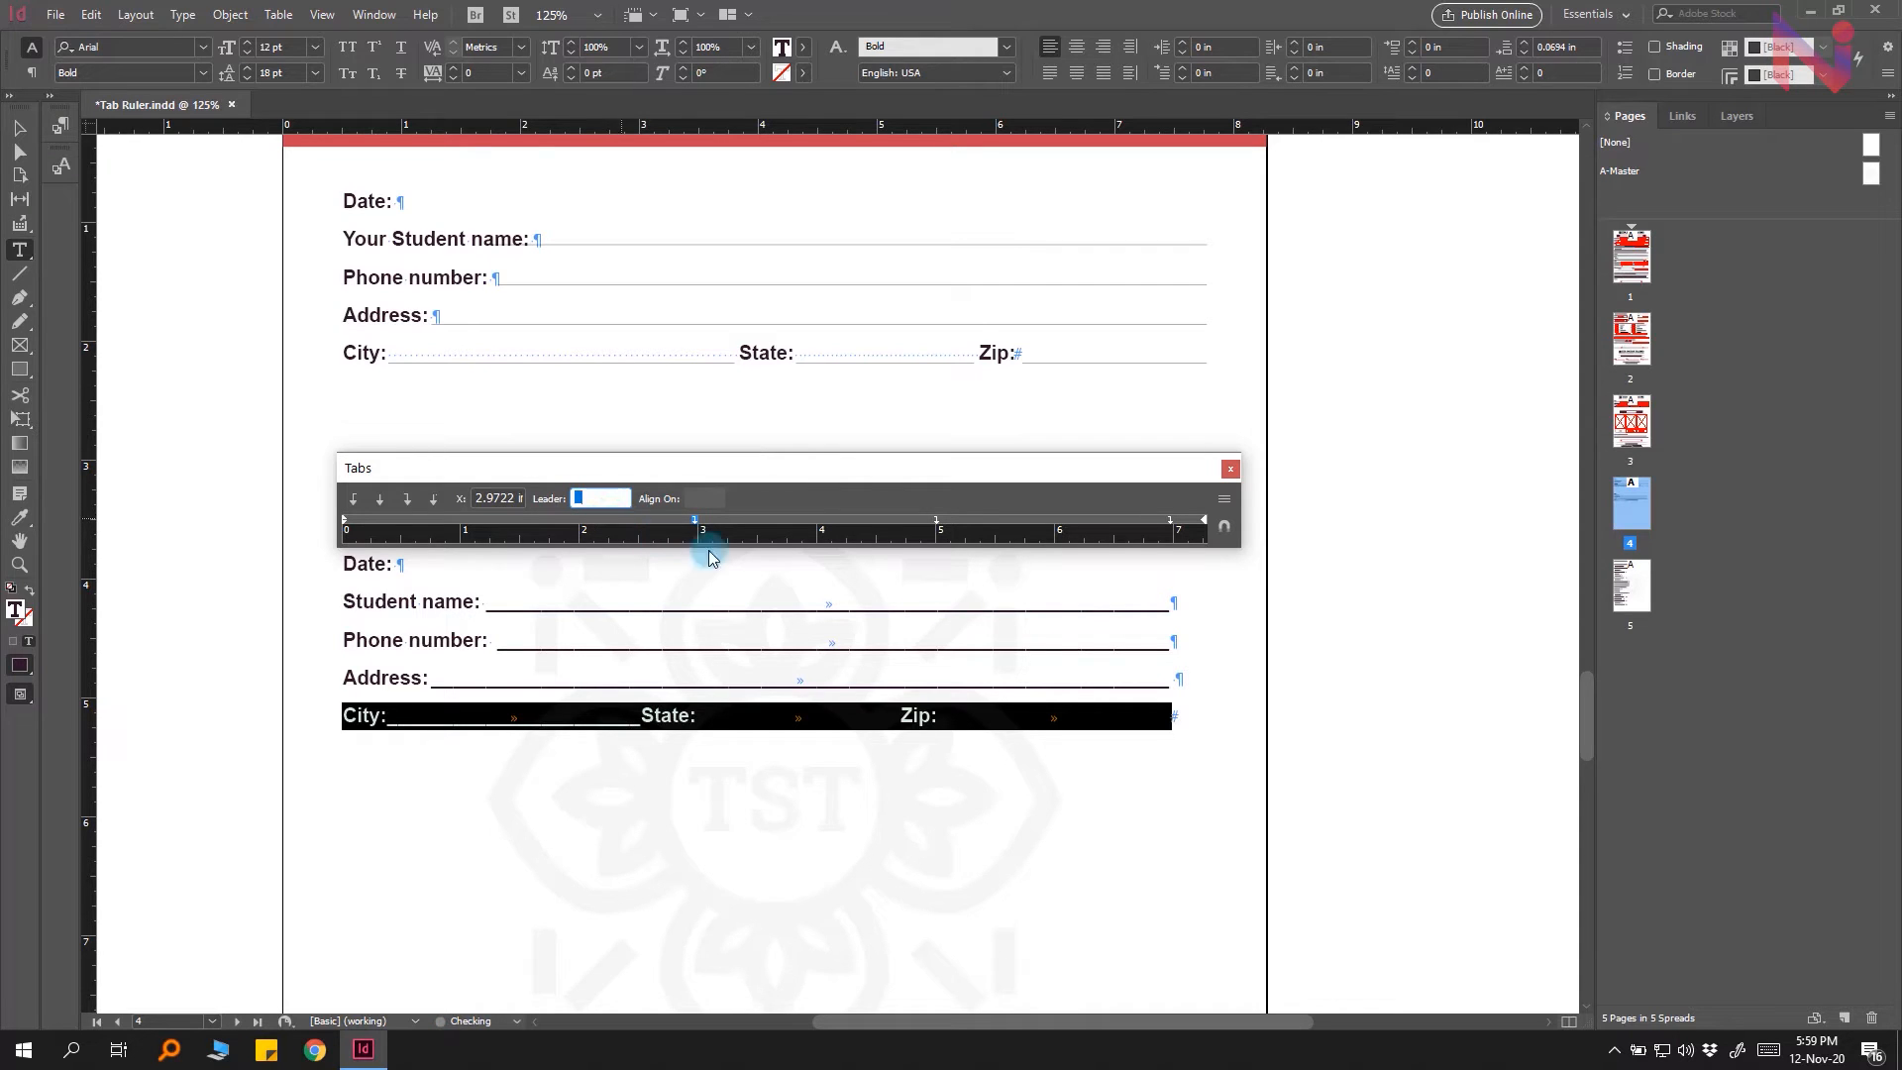
pyautogui.click(936, 522)
pyautogui.click(601, 498)
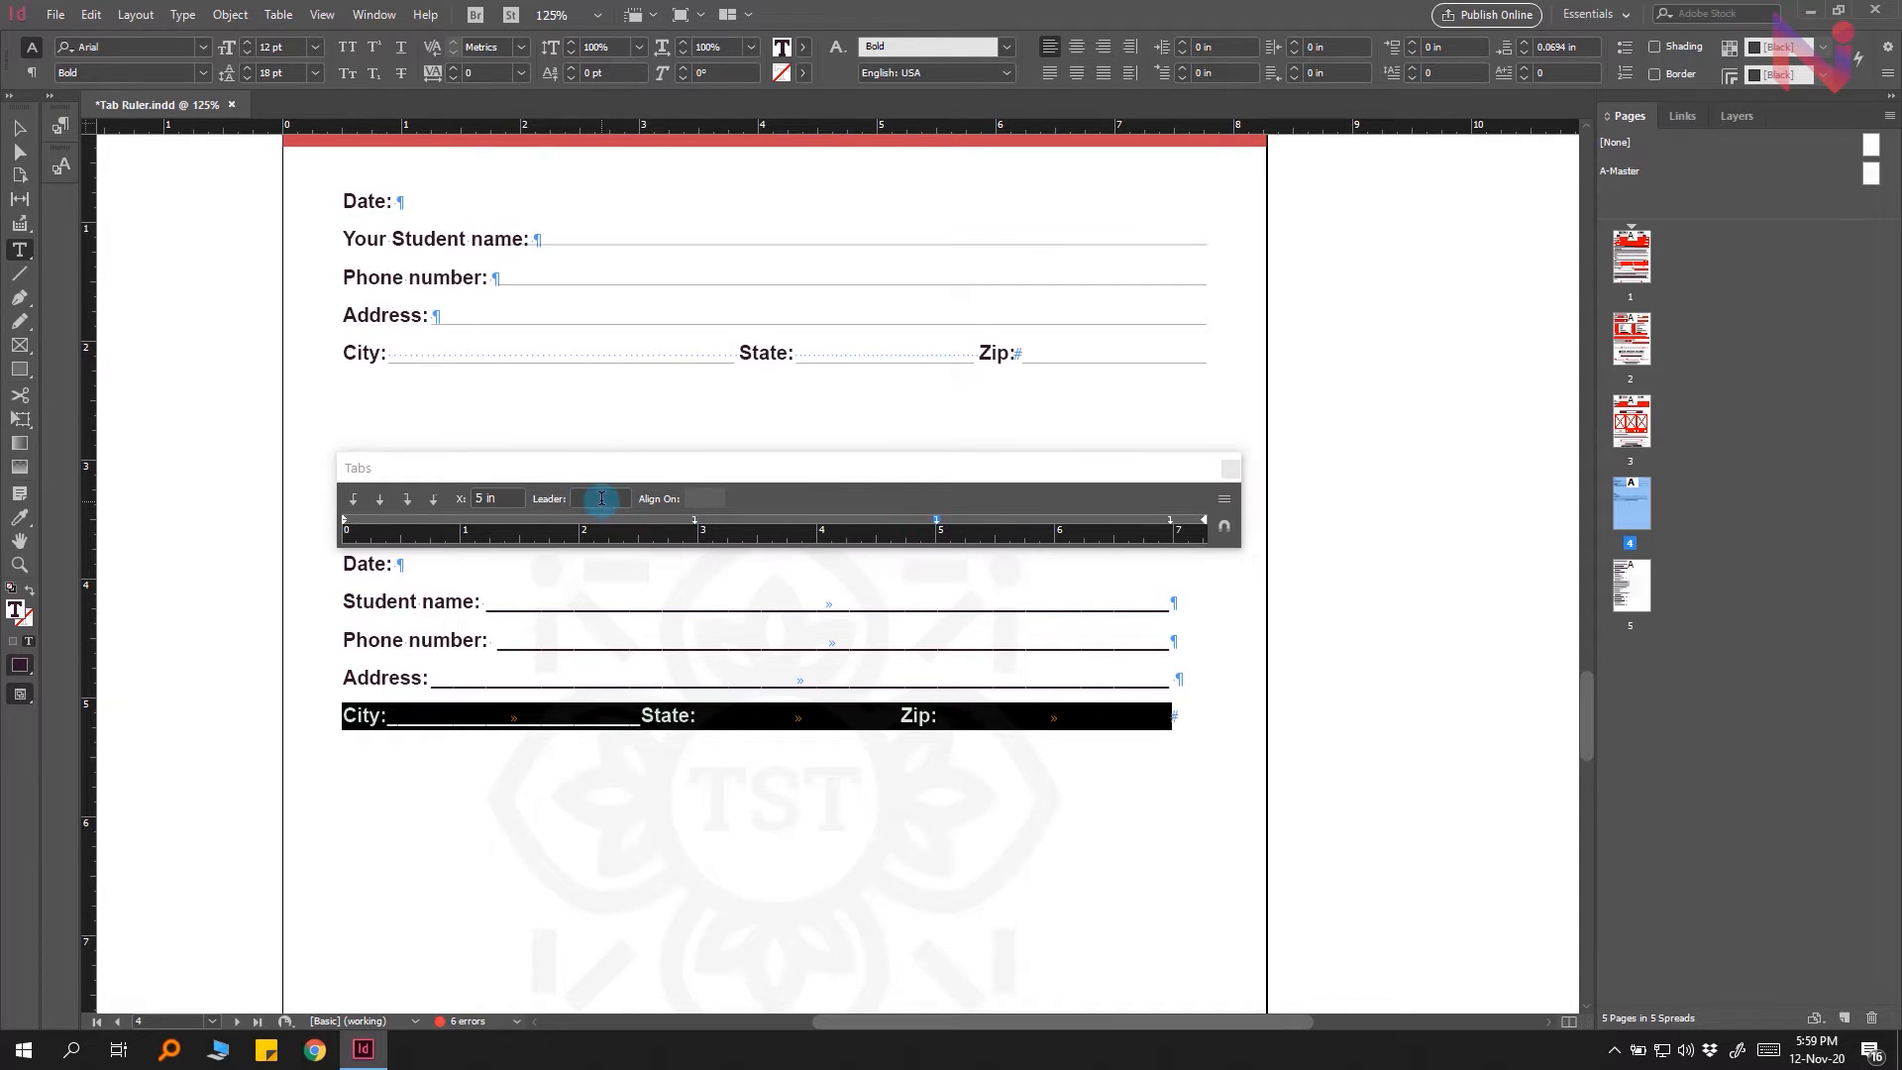
pyautogui.write('_')
pyautogui.press('Return')
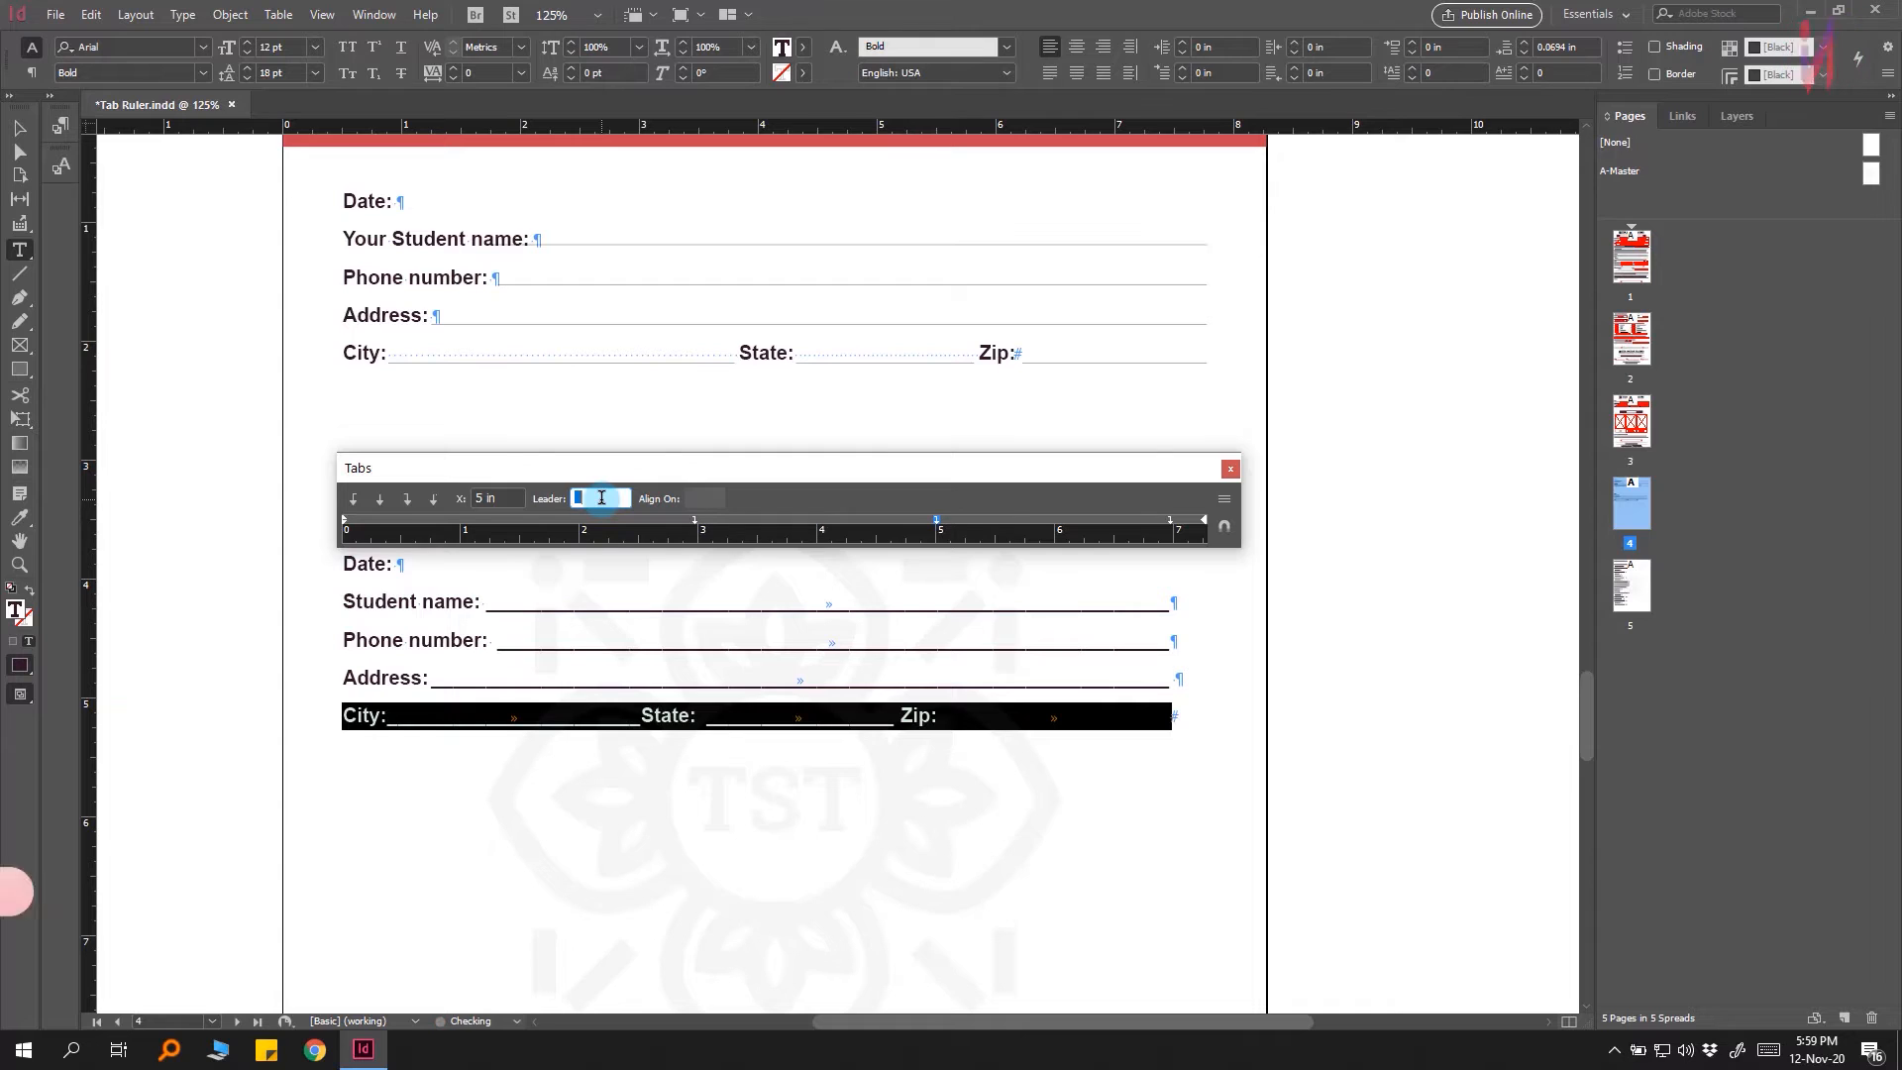
pyautogui.click(1170, 522)
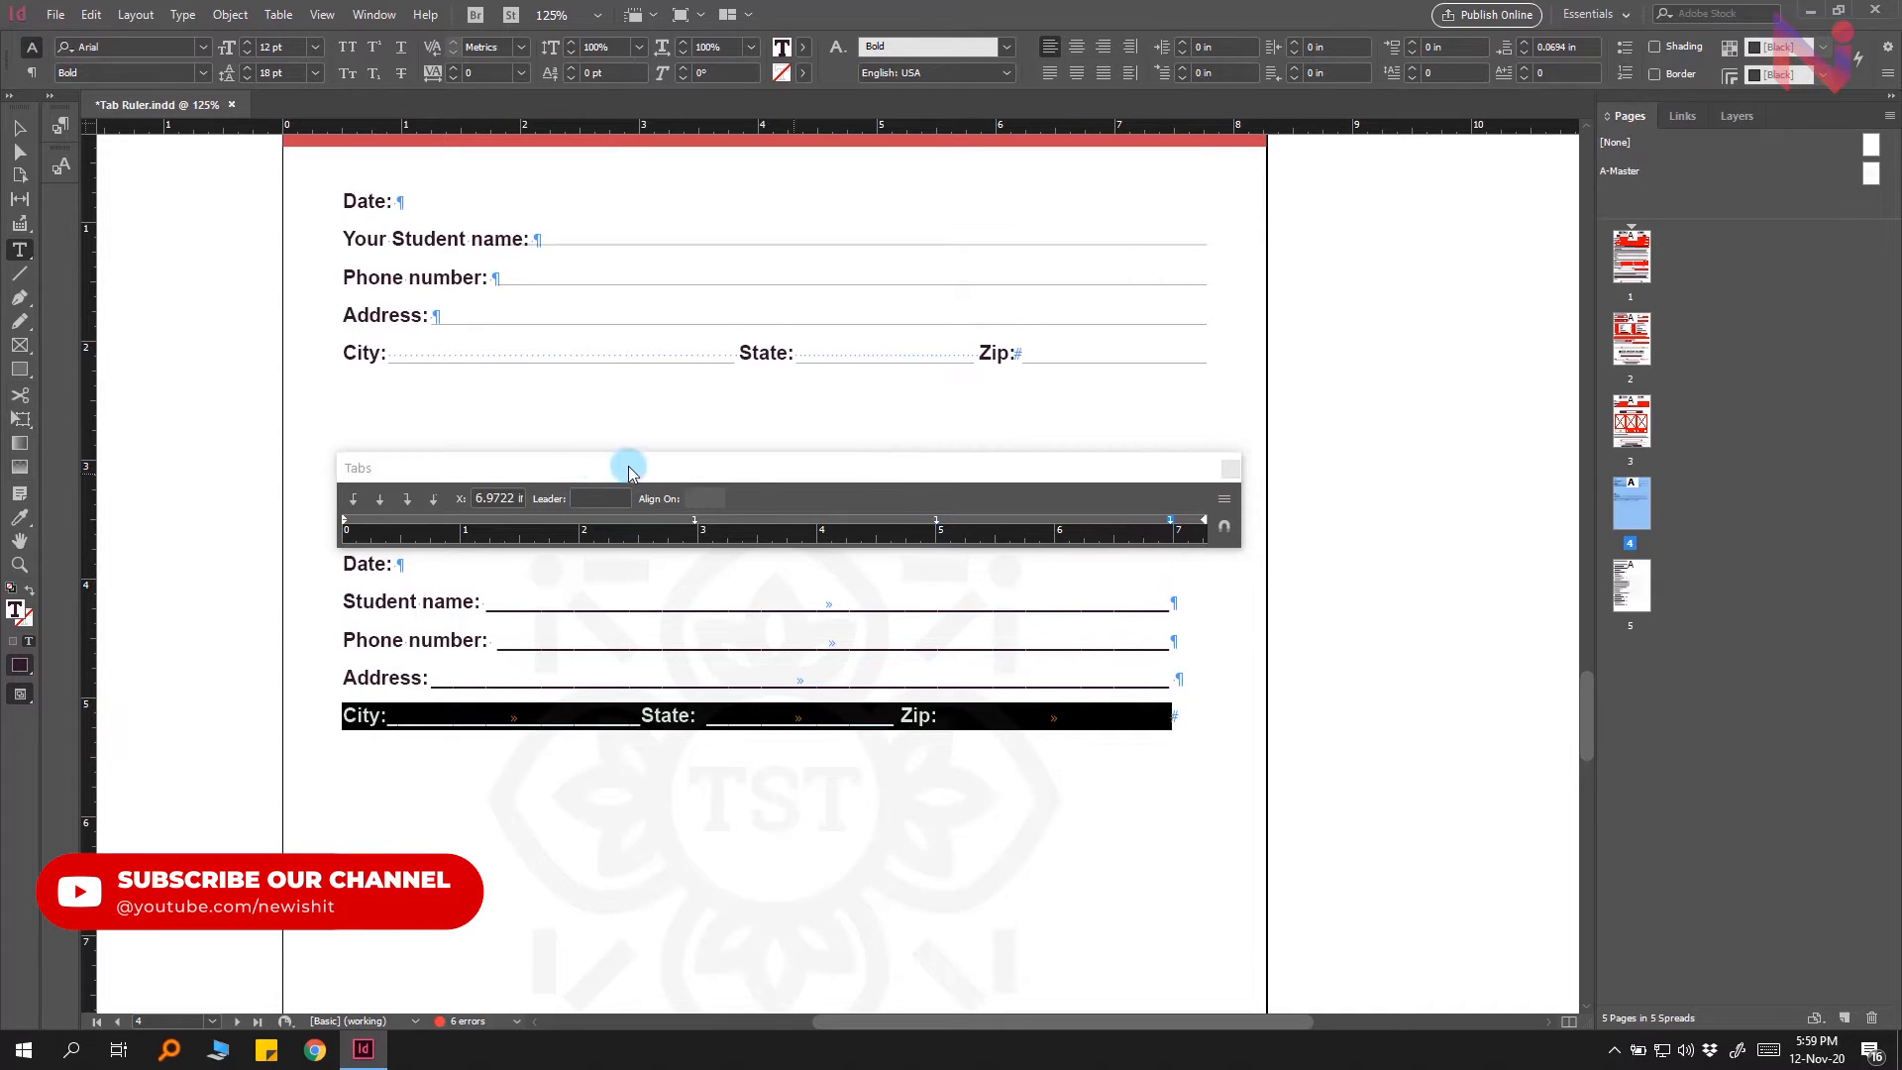
pyautogui.click(585, 499)
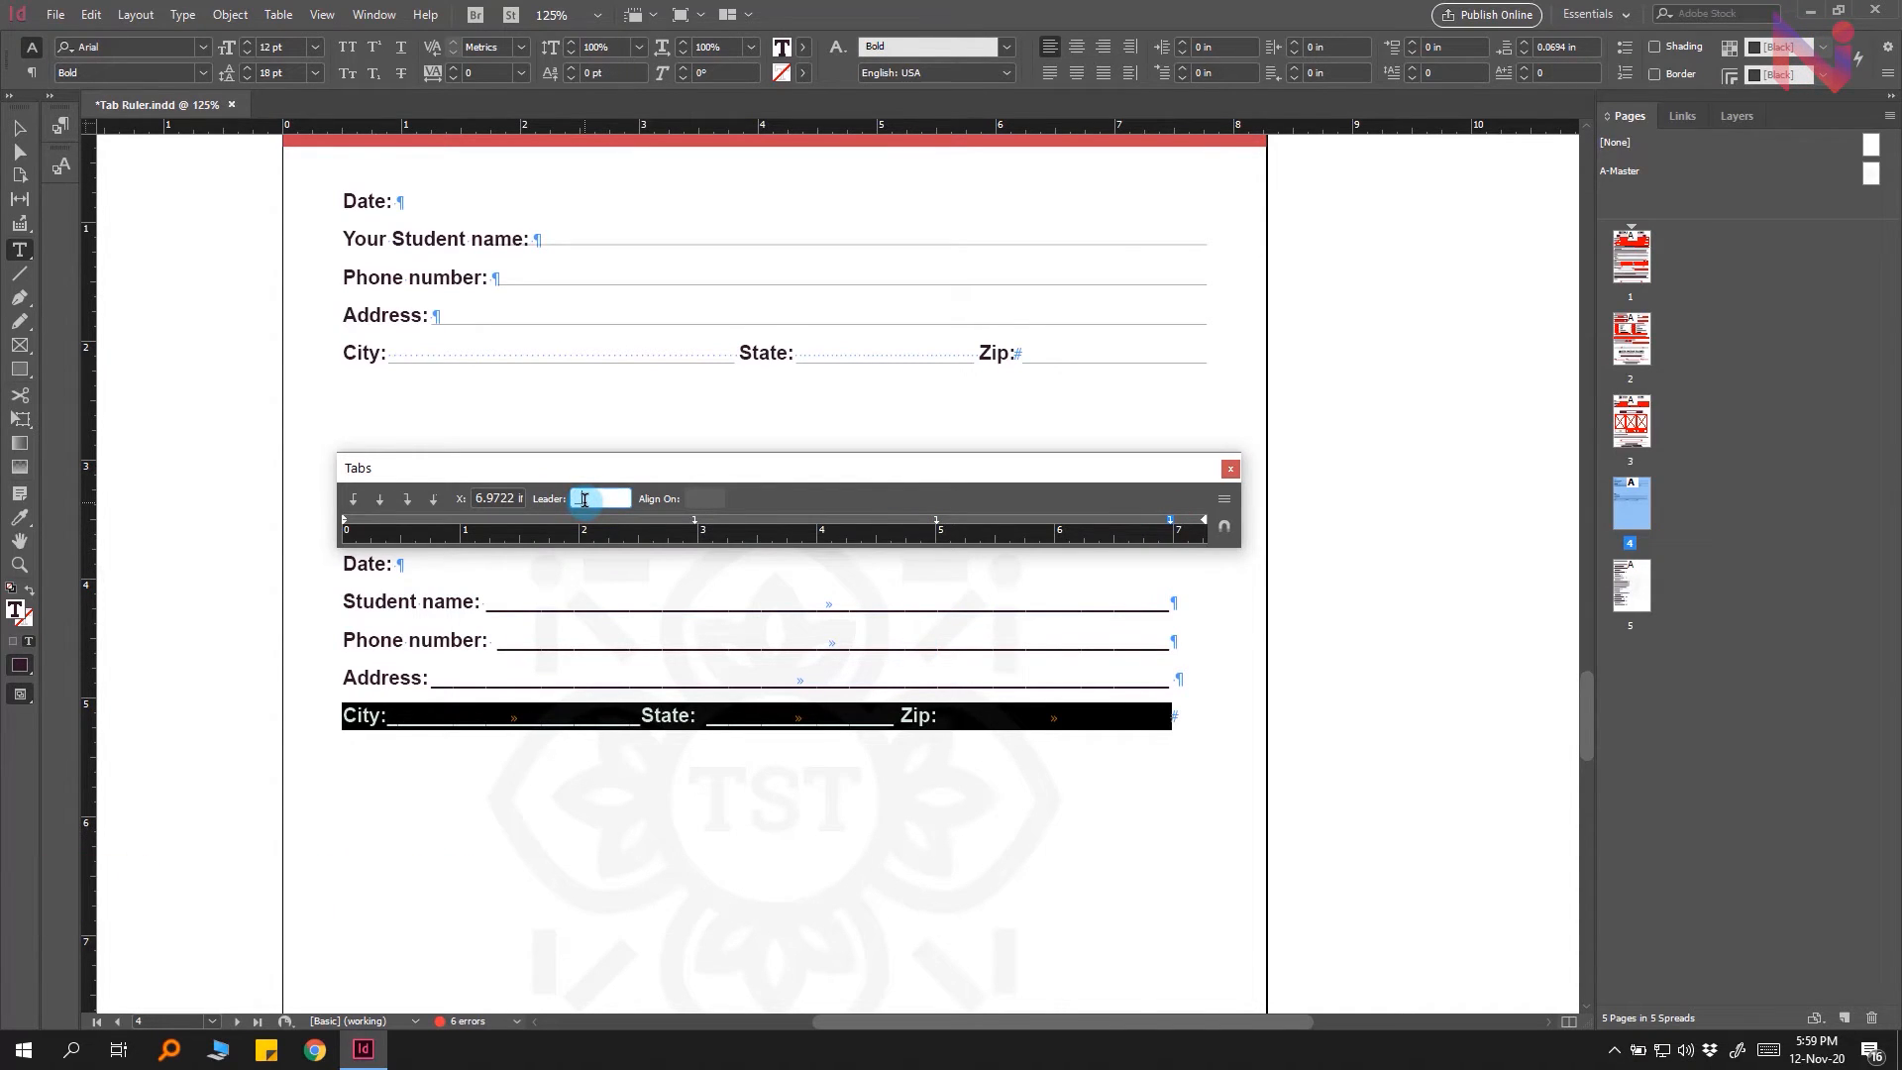
pyautogui.write('_')
pyautogui.press('Return')
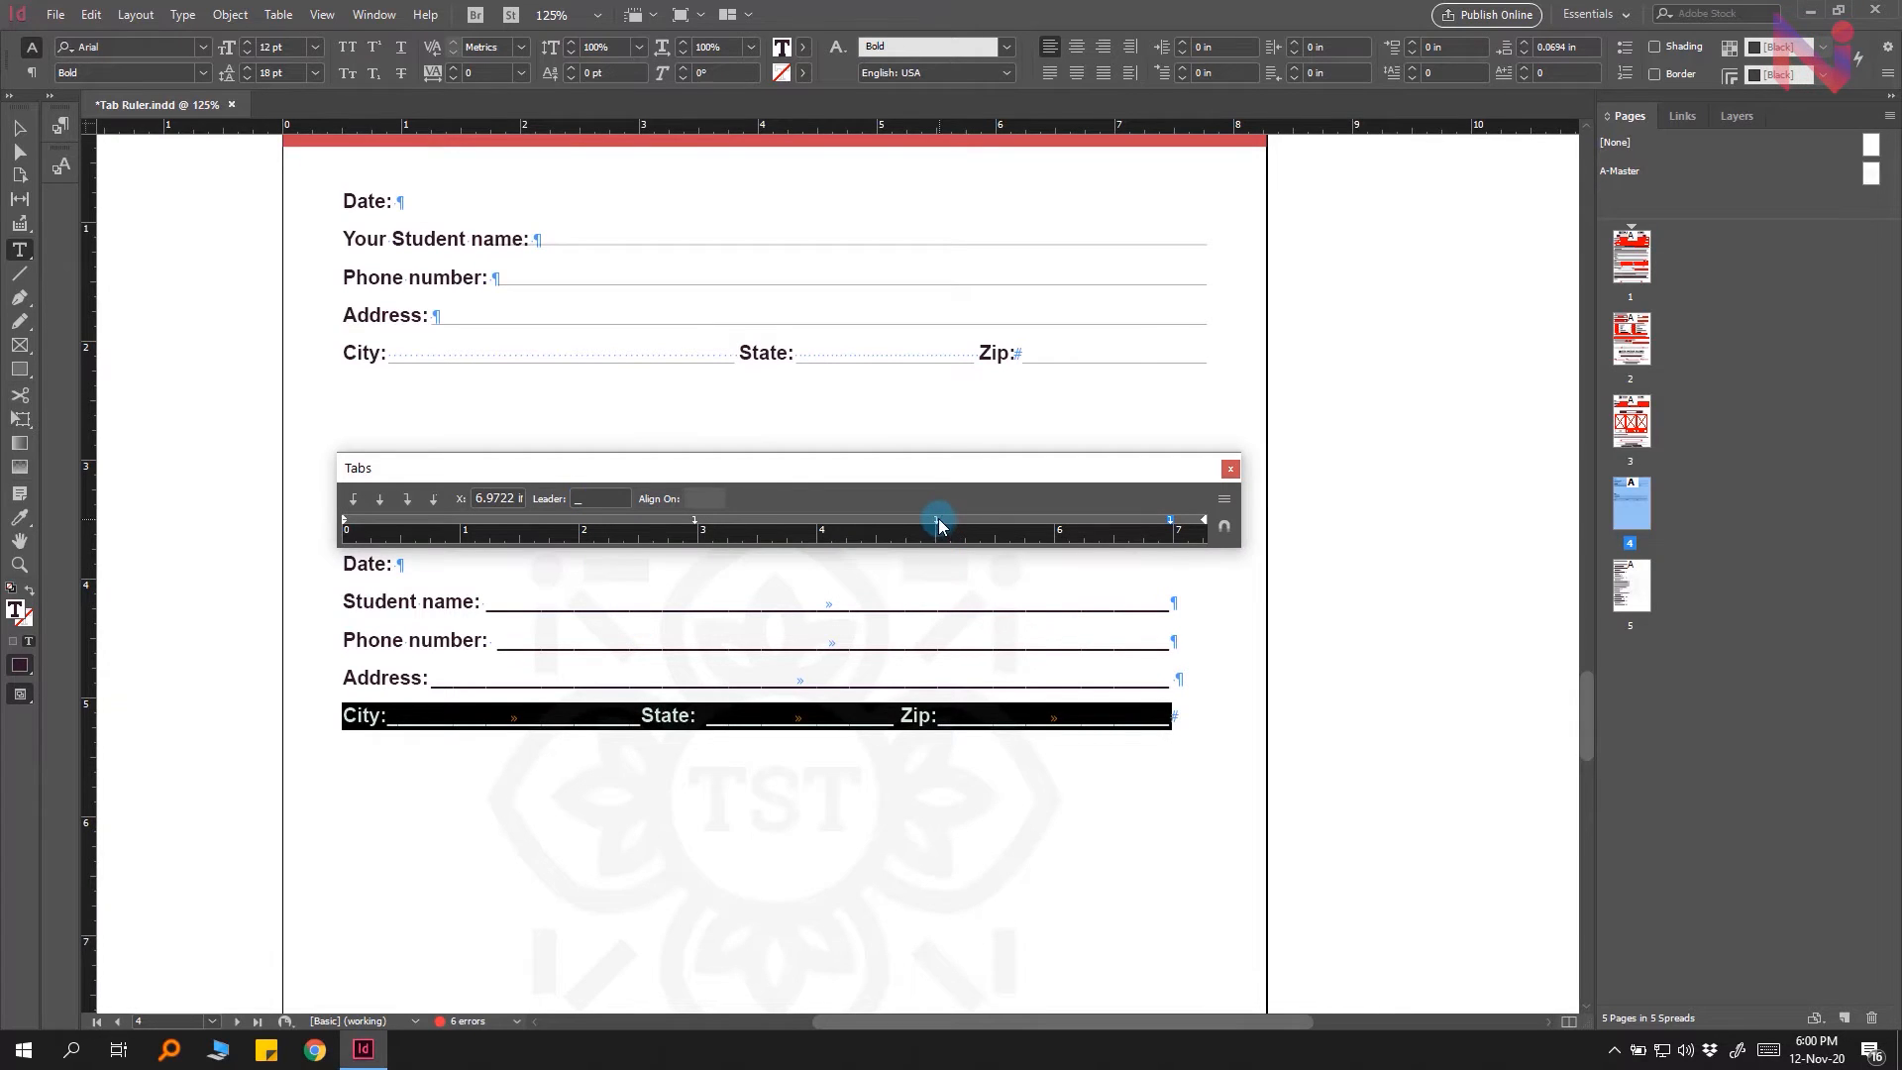
# Step: Move the first tab stop to about 3.46 in and remove the middle tab stop from the ruler
pyautogui.moveTo(936, 522); pyautogui.dragTo(997, 519)
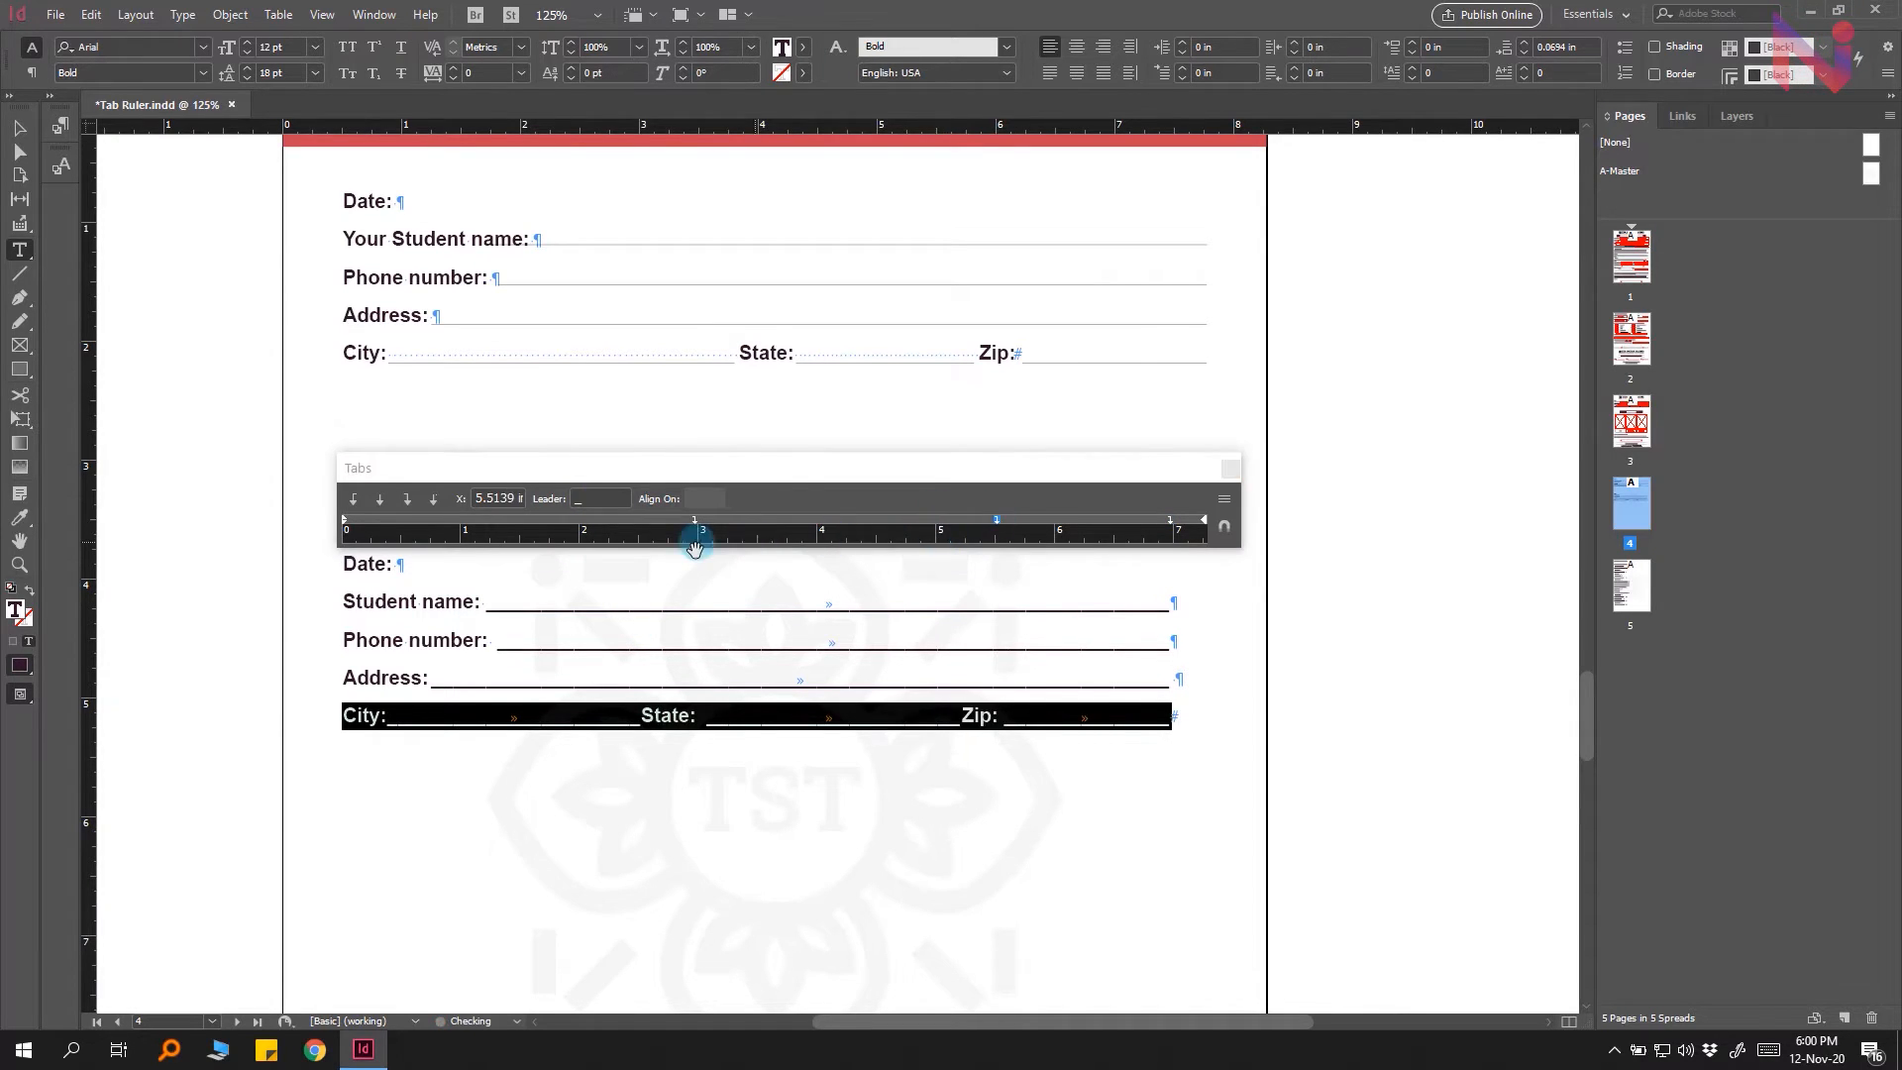
pyautogui.moveTo(695, 520); pyautogui.dragTo(757, 520)
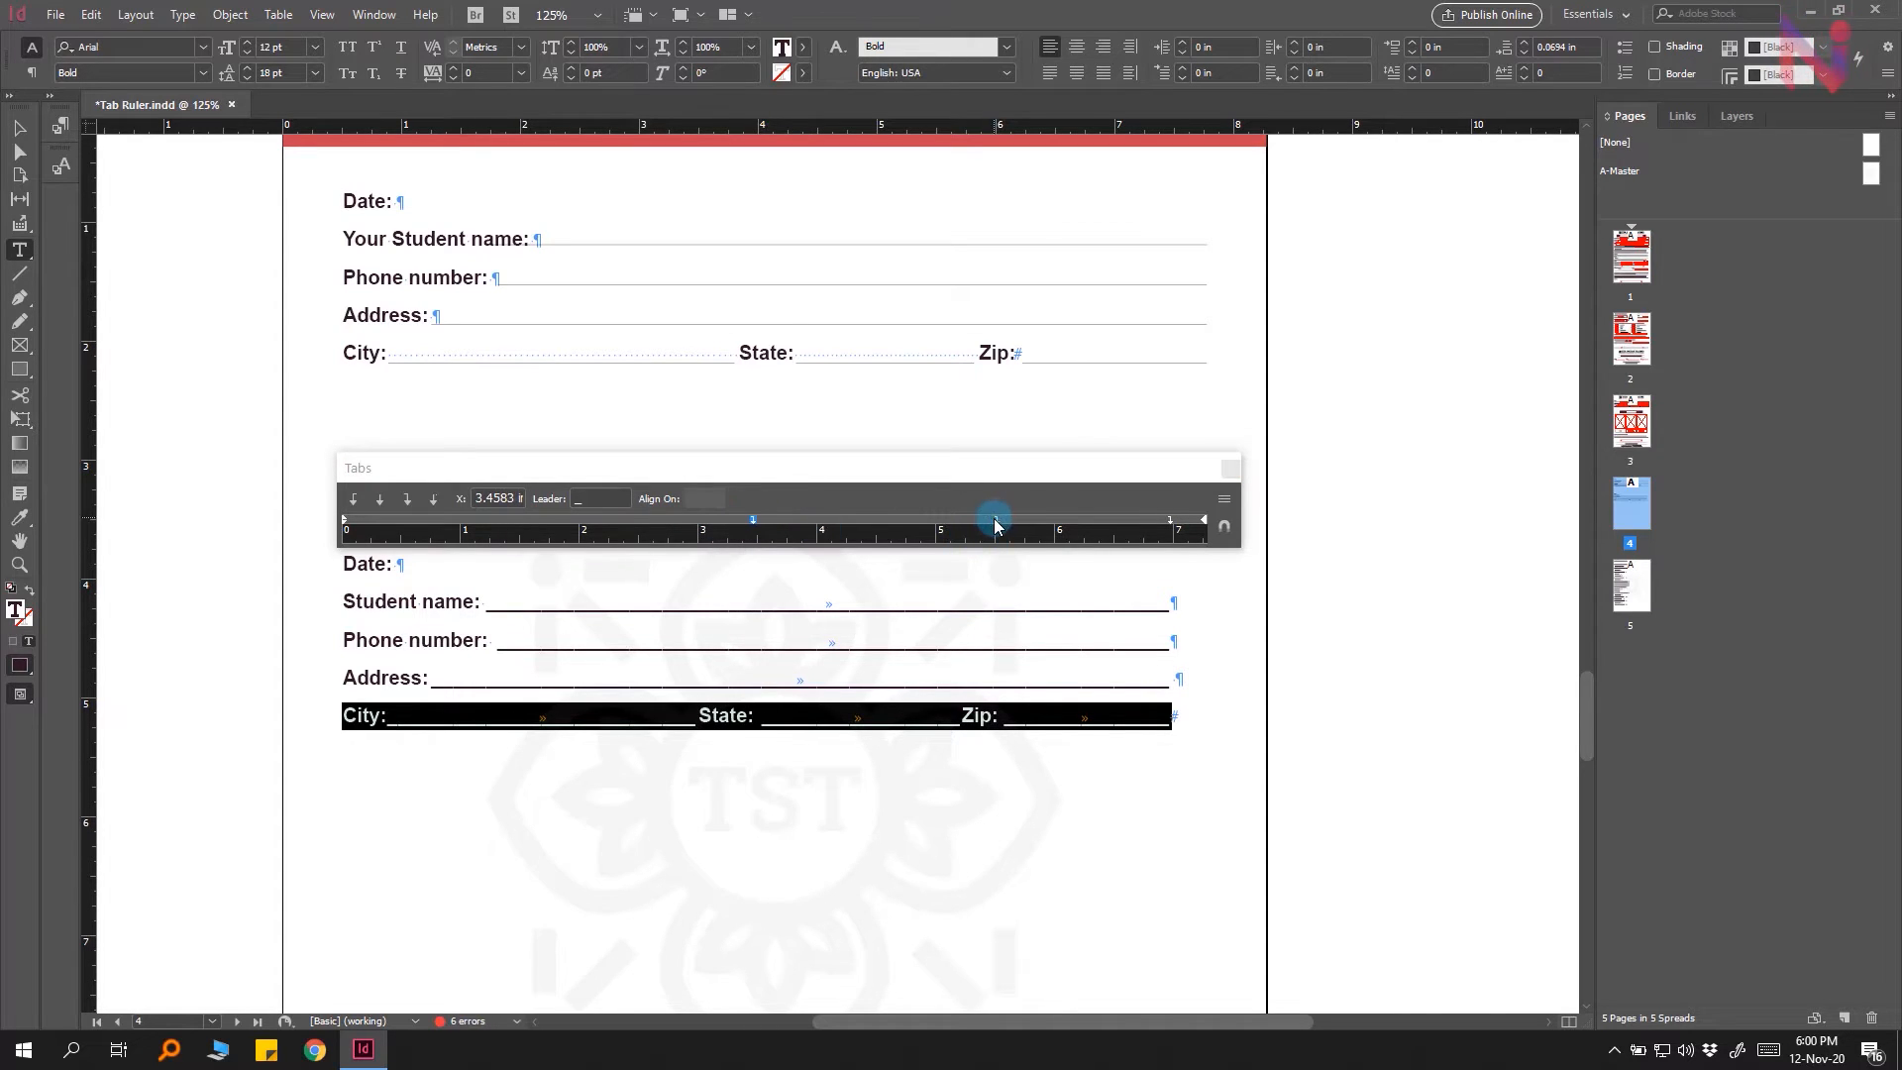
pyautogui.moveTo(995, 519)
pyautogui.mouseDown()
pyautogui.moveTo(996, 560)
pyautogui.moveTo(1000, 496)
pyautogui.mouseUp()
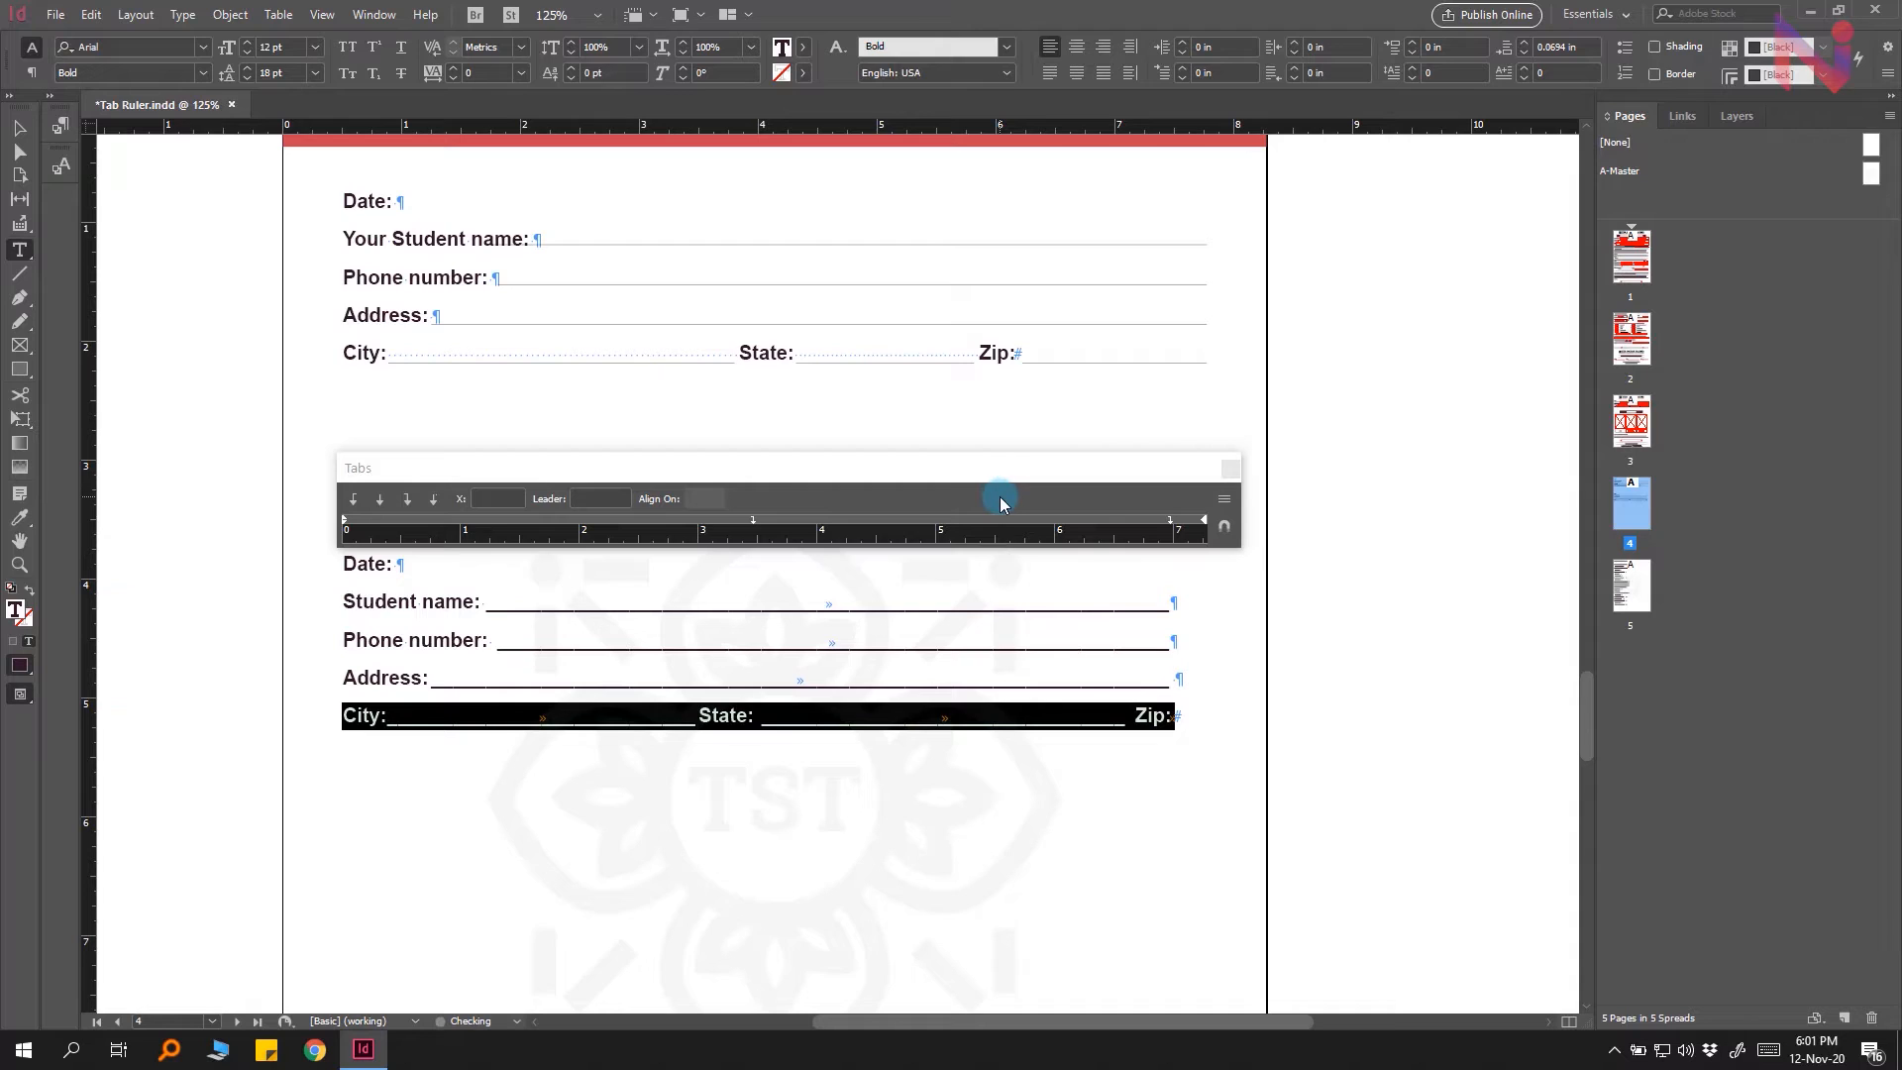
# Step: Select the four lower form lines from Student name to City and clear all their tab stops
pyautogui.click(1182, 713)
pyautogui.moveTo(1182, 713); pyautogui.dragTo(323, 602)
pyautogui.click(1225, 501)
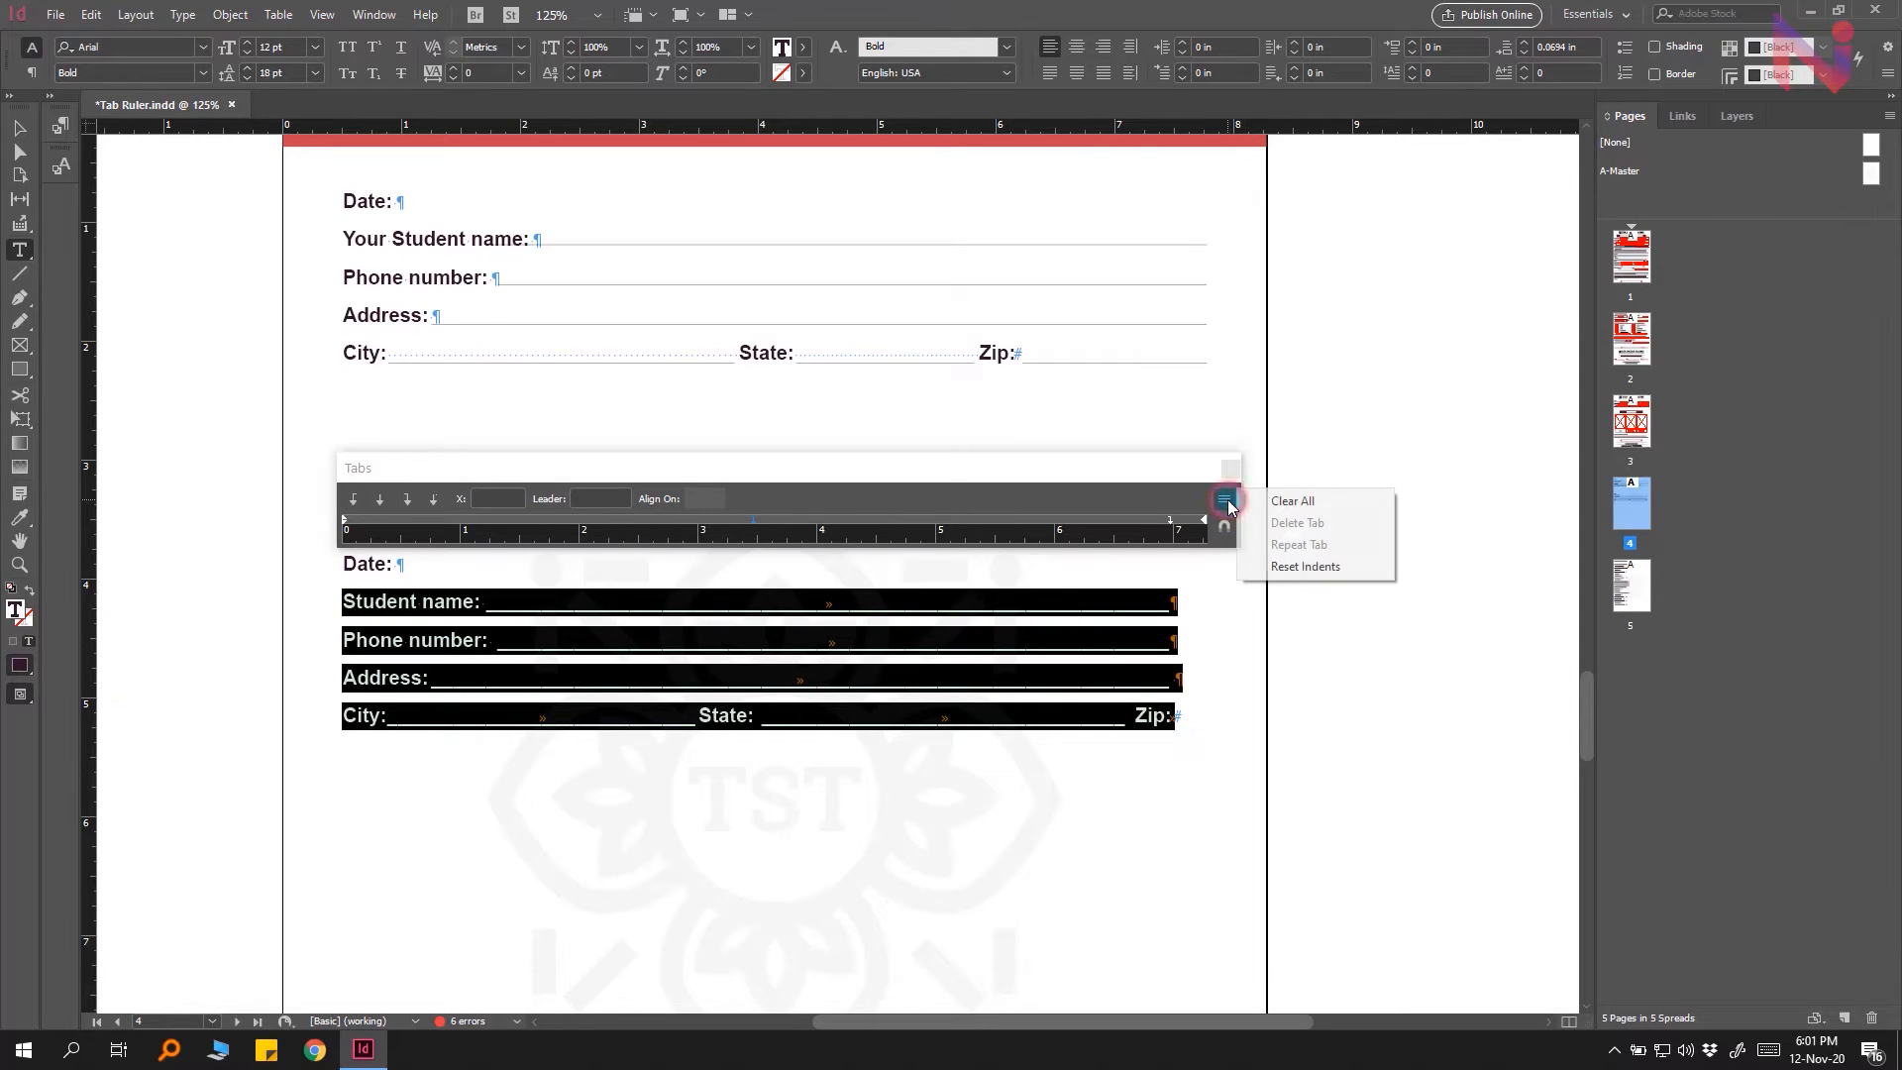
pyautogui.click(1317, 501)
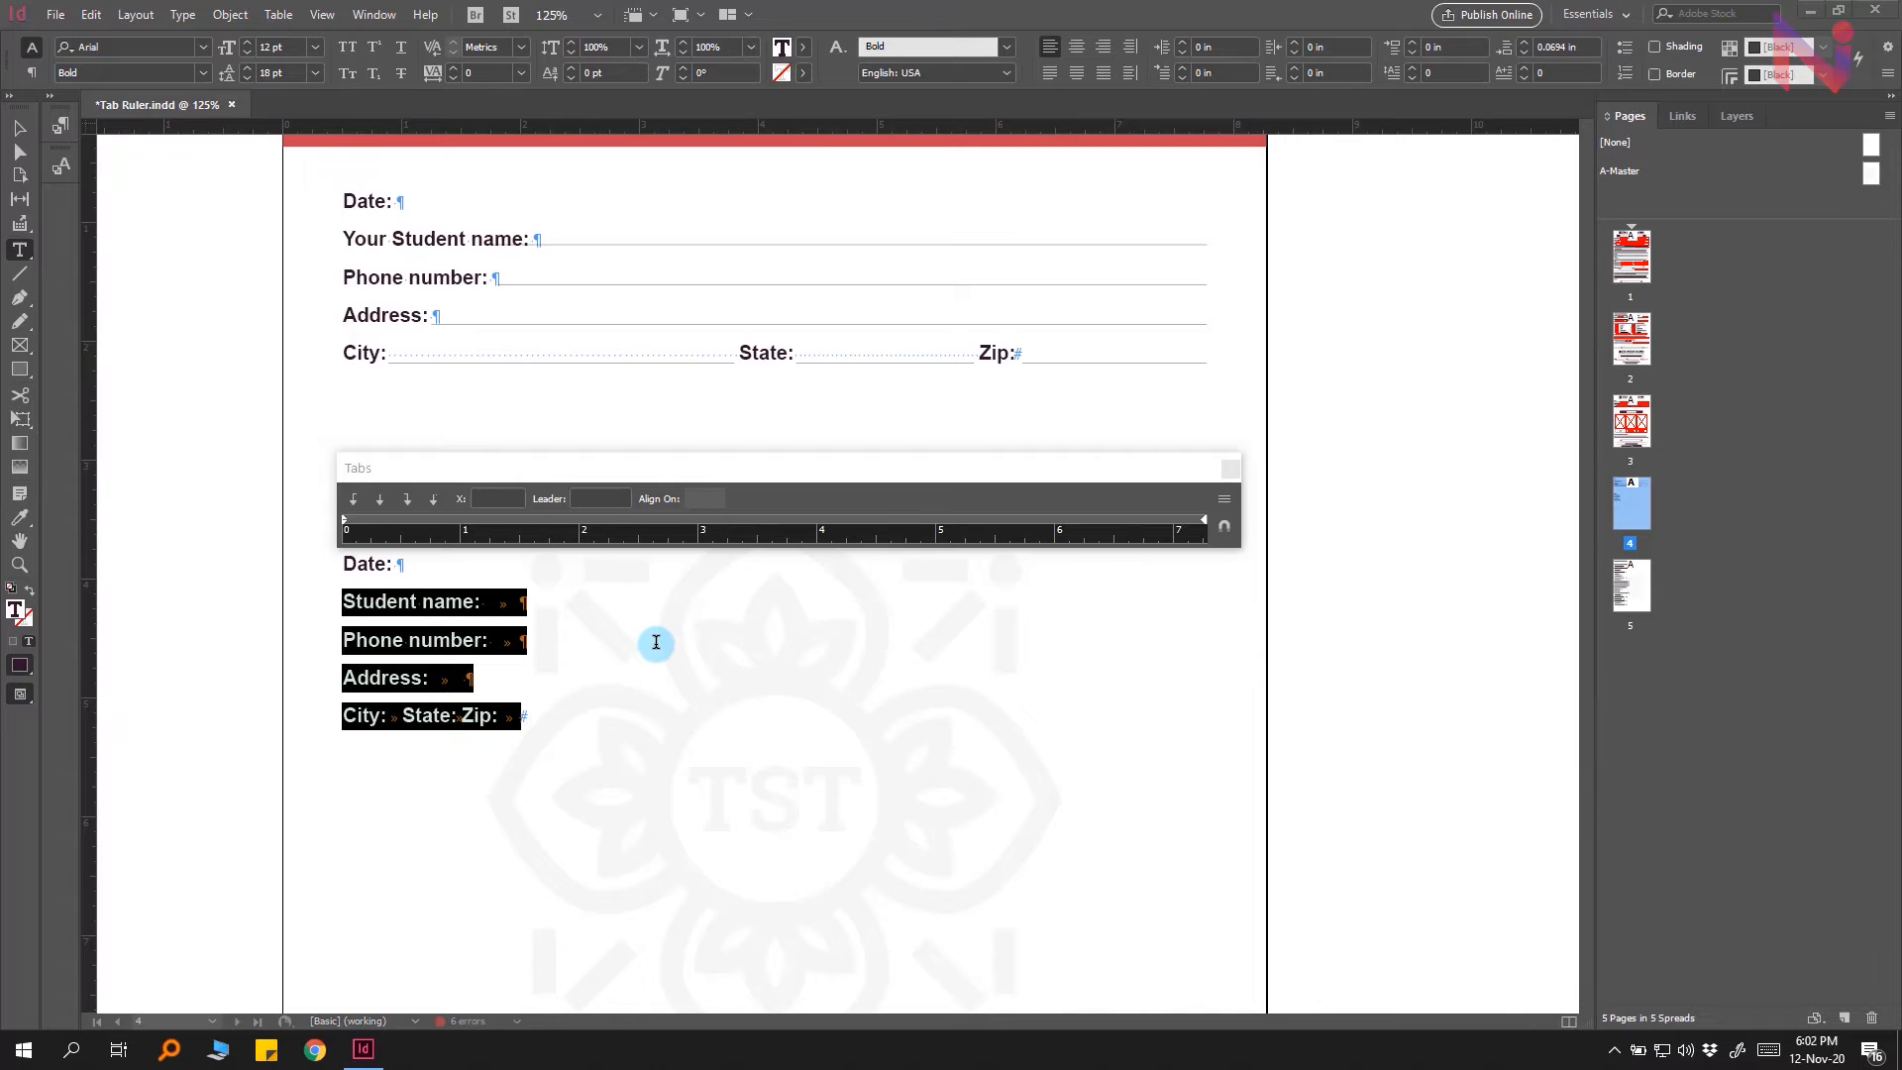
# Step: On page 5, select all the table of contents entries and hide the hidden characters
pyautogui.doubleClick(1629, 584)
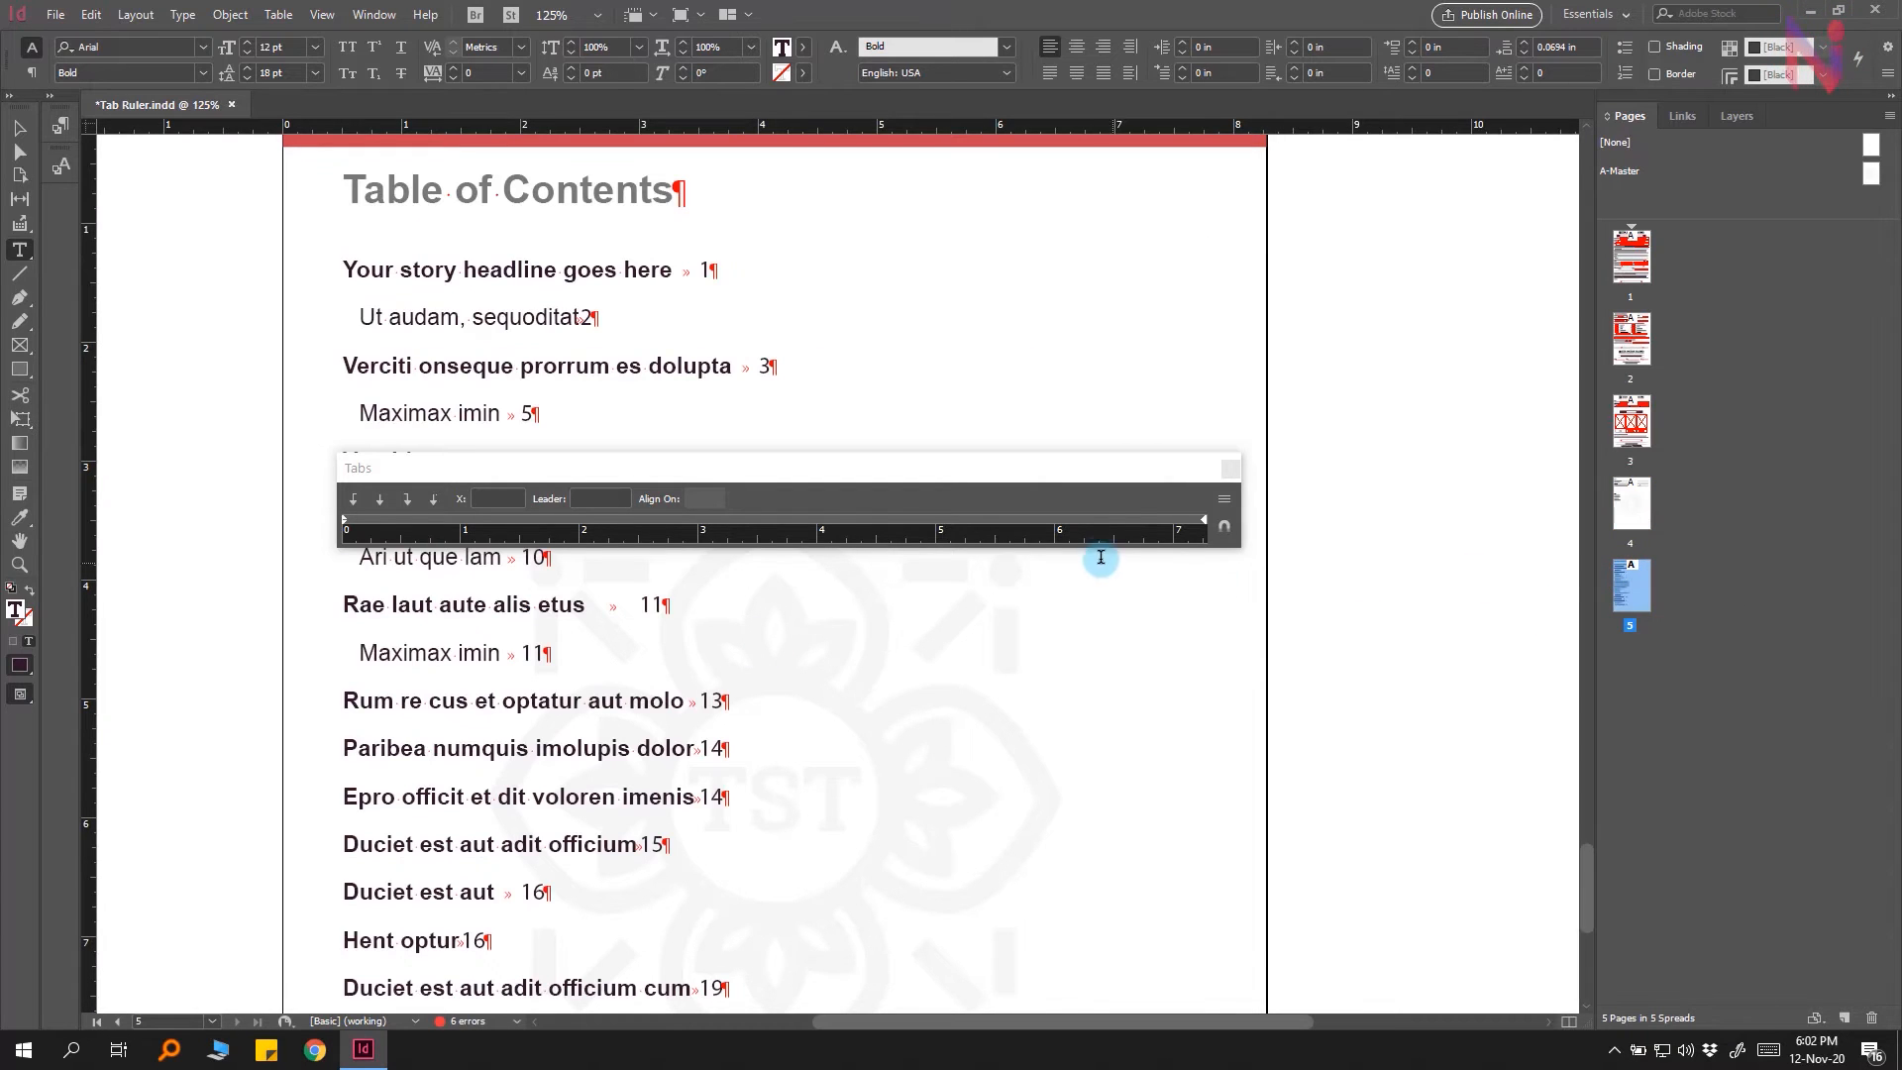
pyautogui.click(1230, 473)
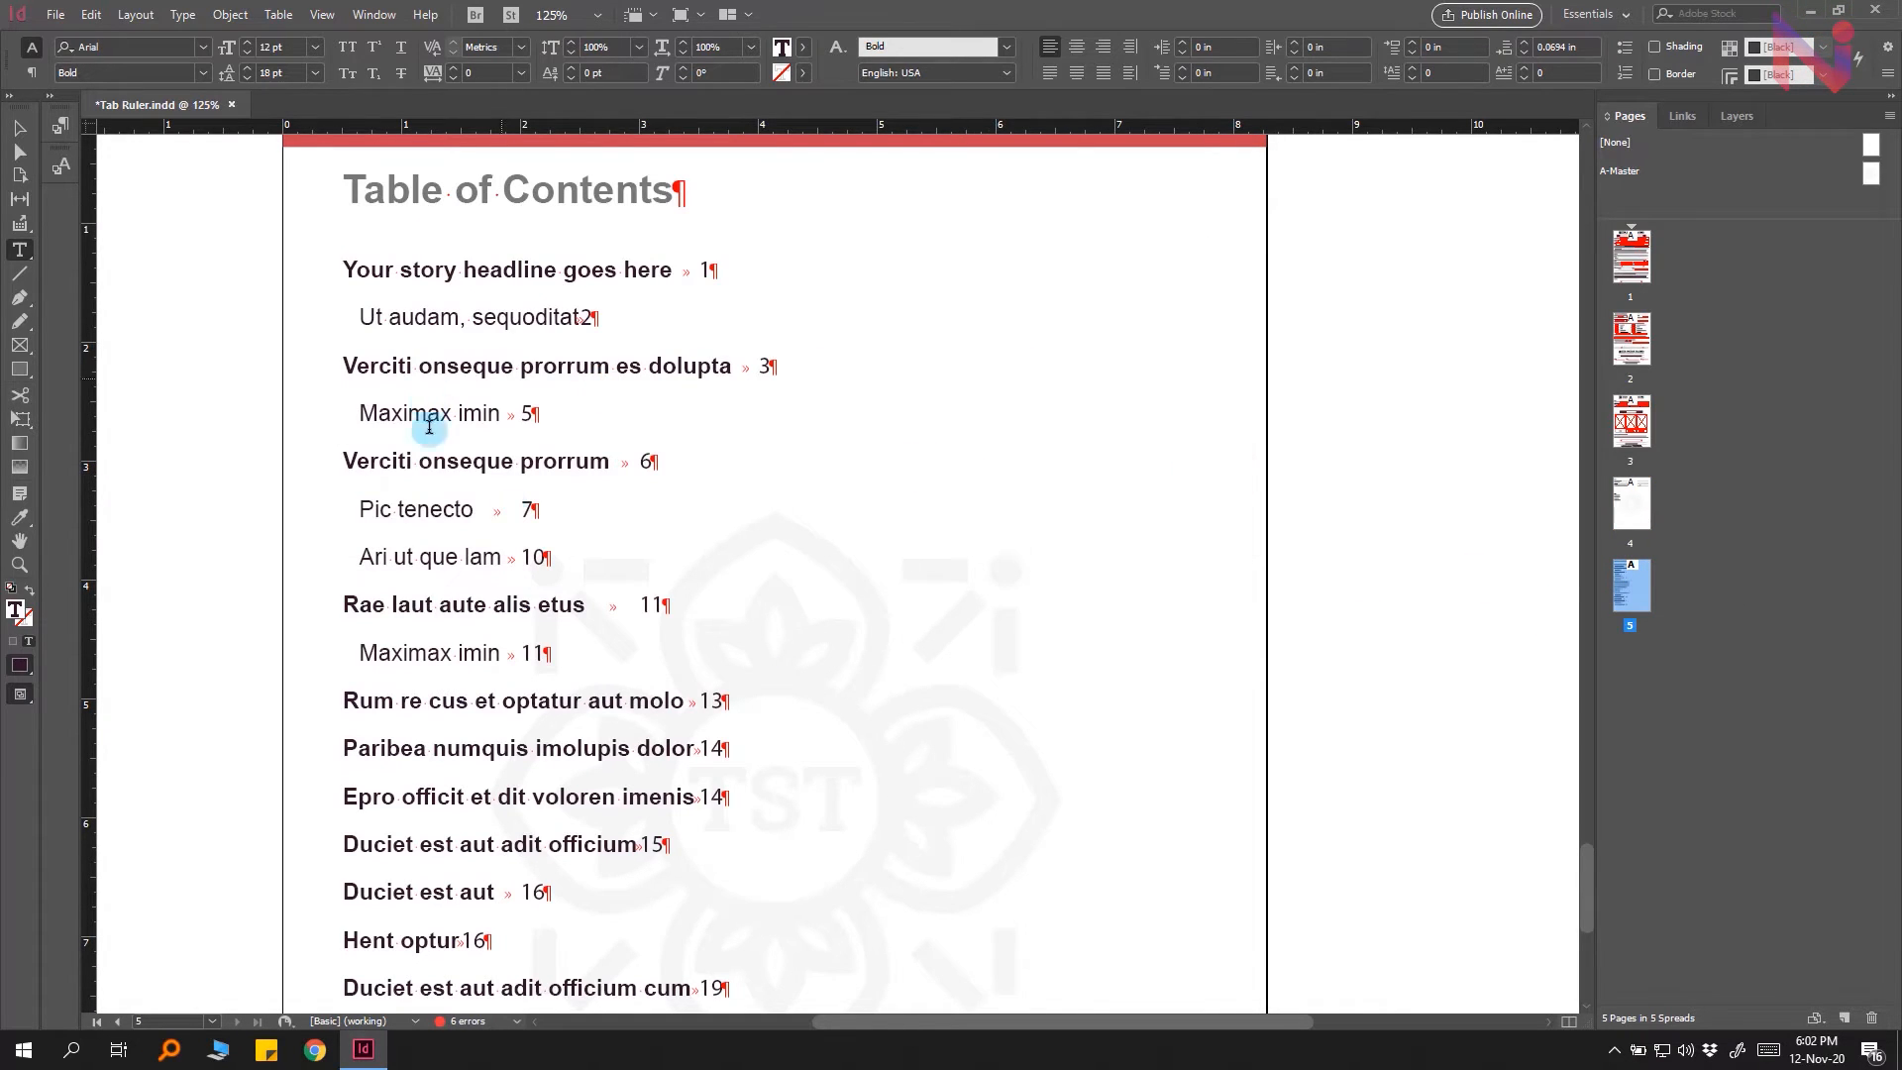
pyautogui.click(693, 534)
pyautogui.hotkey('ctrl', '-')
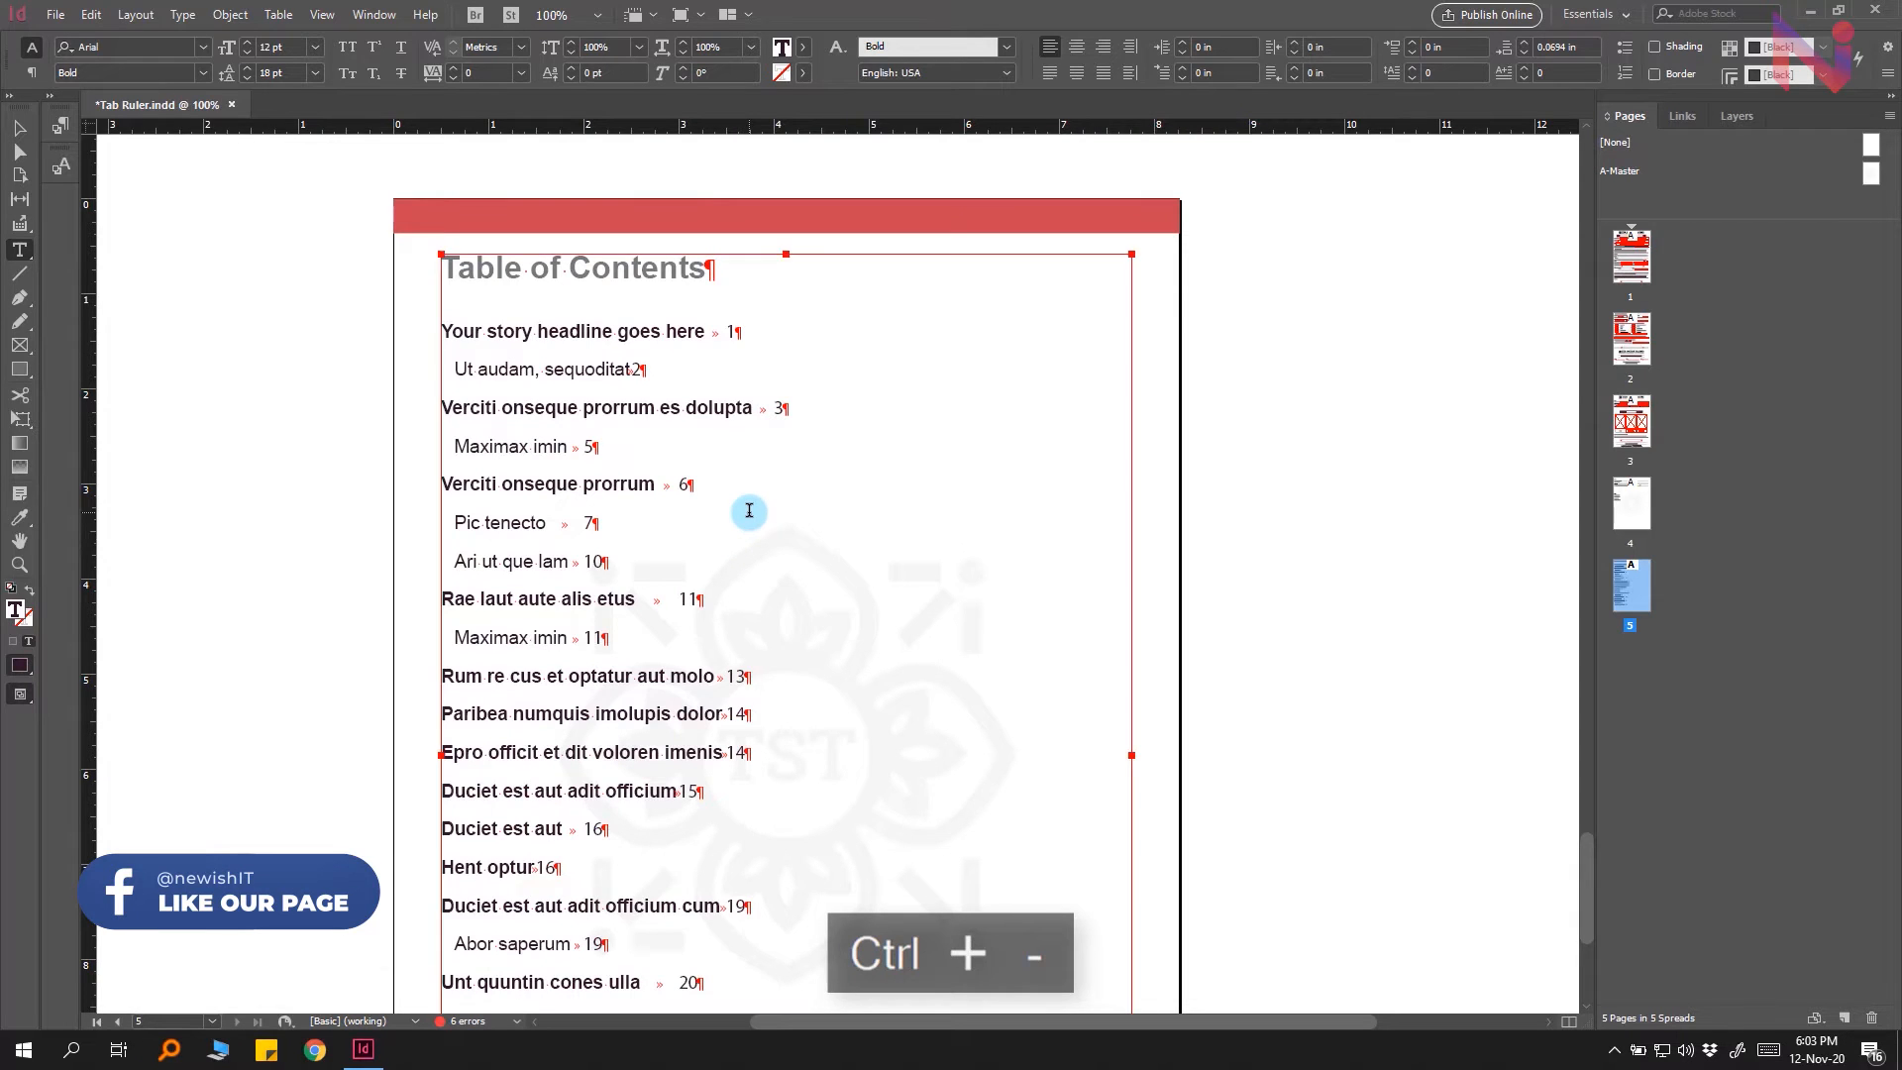
pyautogui.hotkey('ctrl', '-')
pyautogui.scroll(-2, 749, 511)
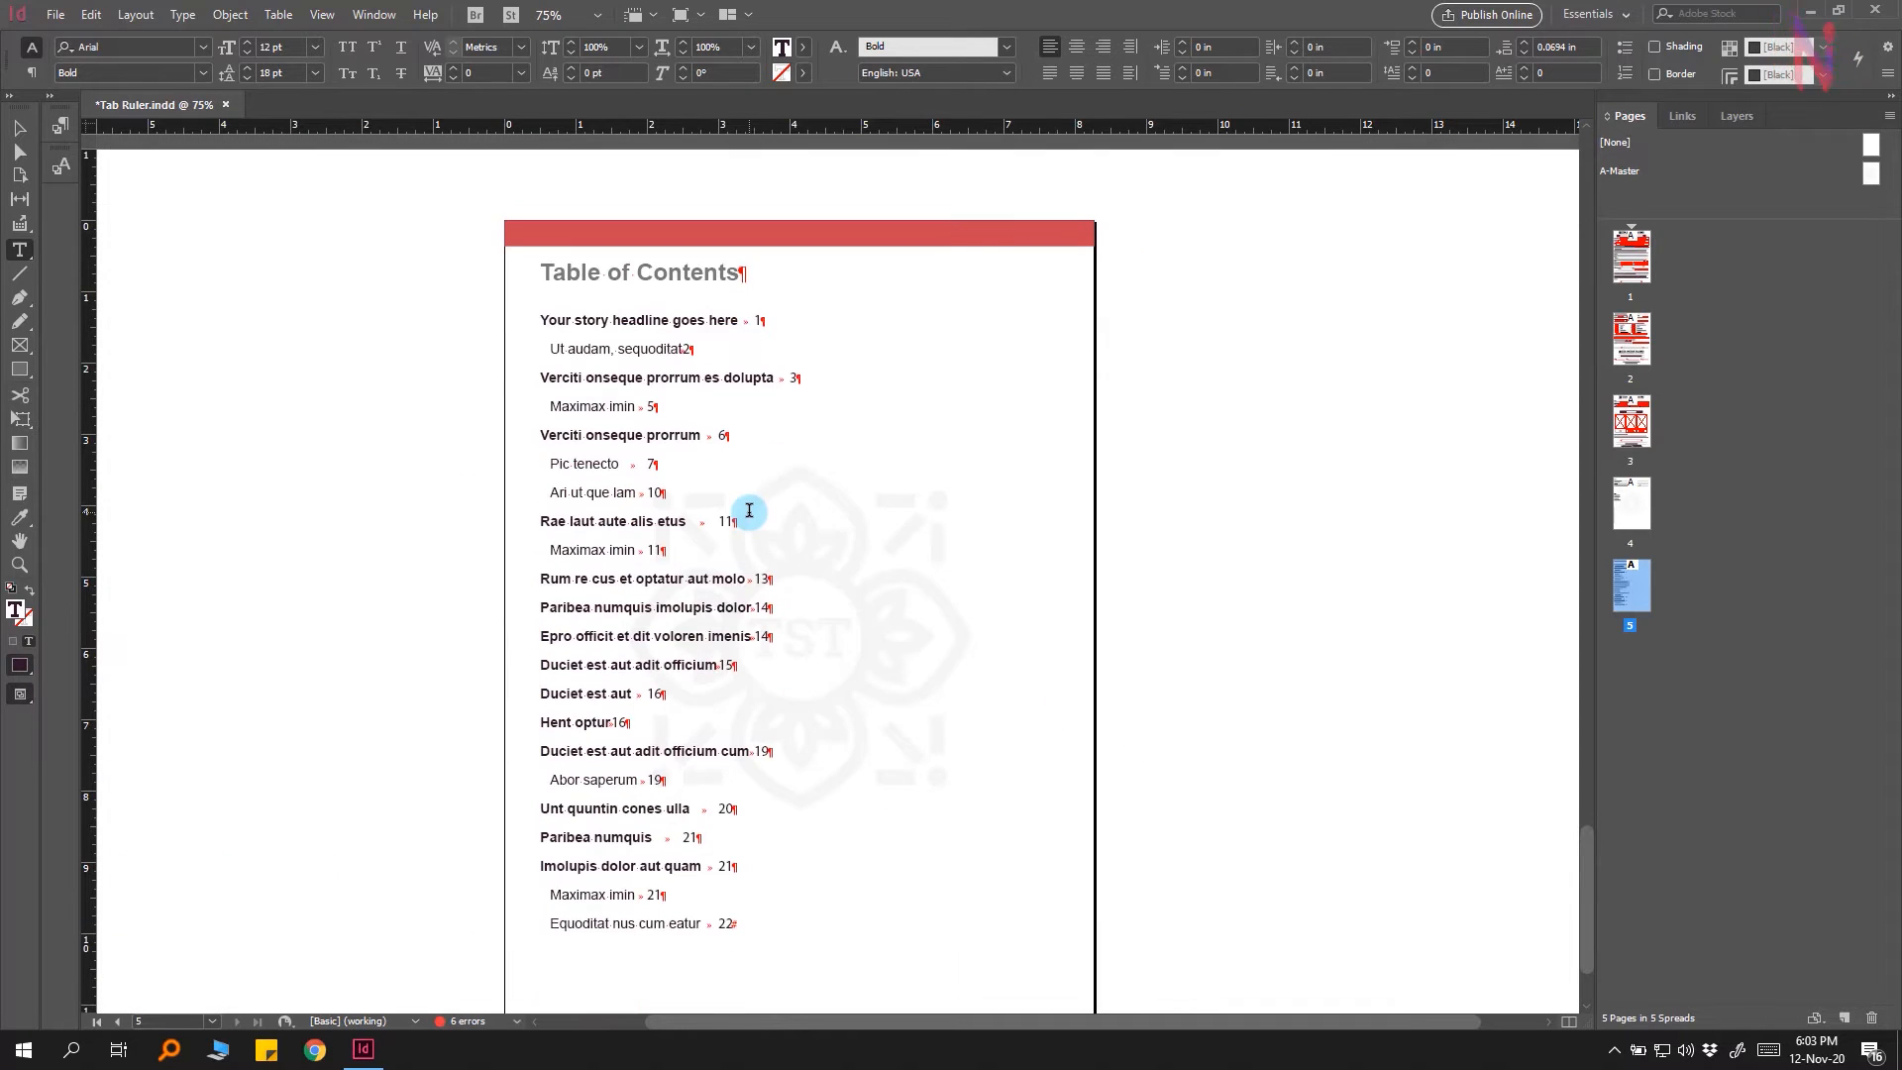
pyautogui.moveTo(735, 923); pyautogui.dragTo(625, 837)
pyautogui.moveTo(506, 690); pyautogui.dragTo(478, 327)
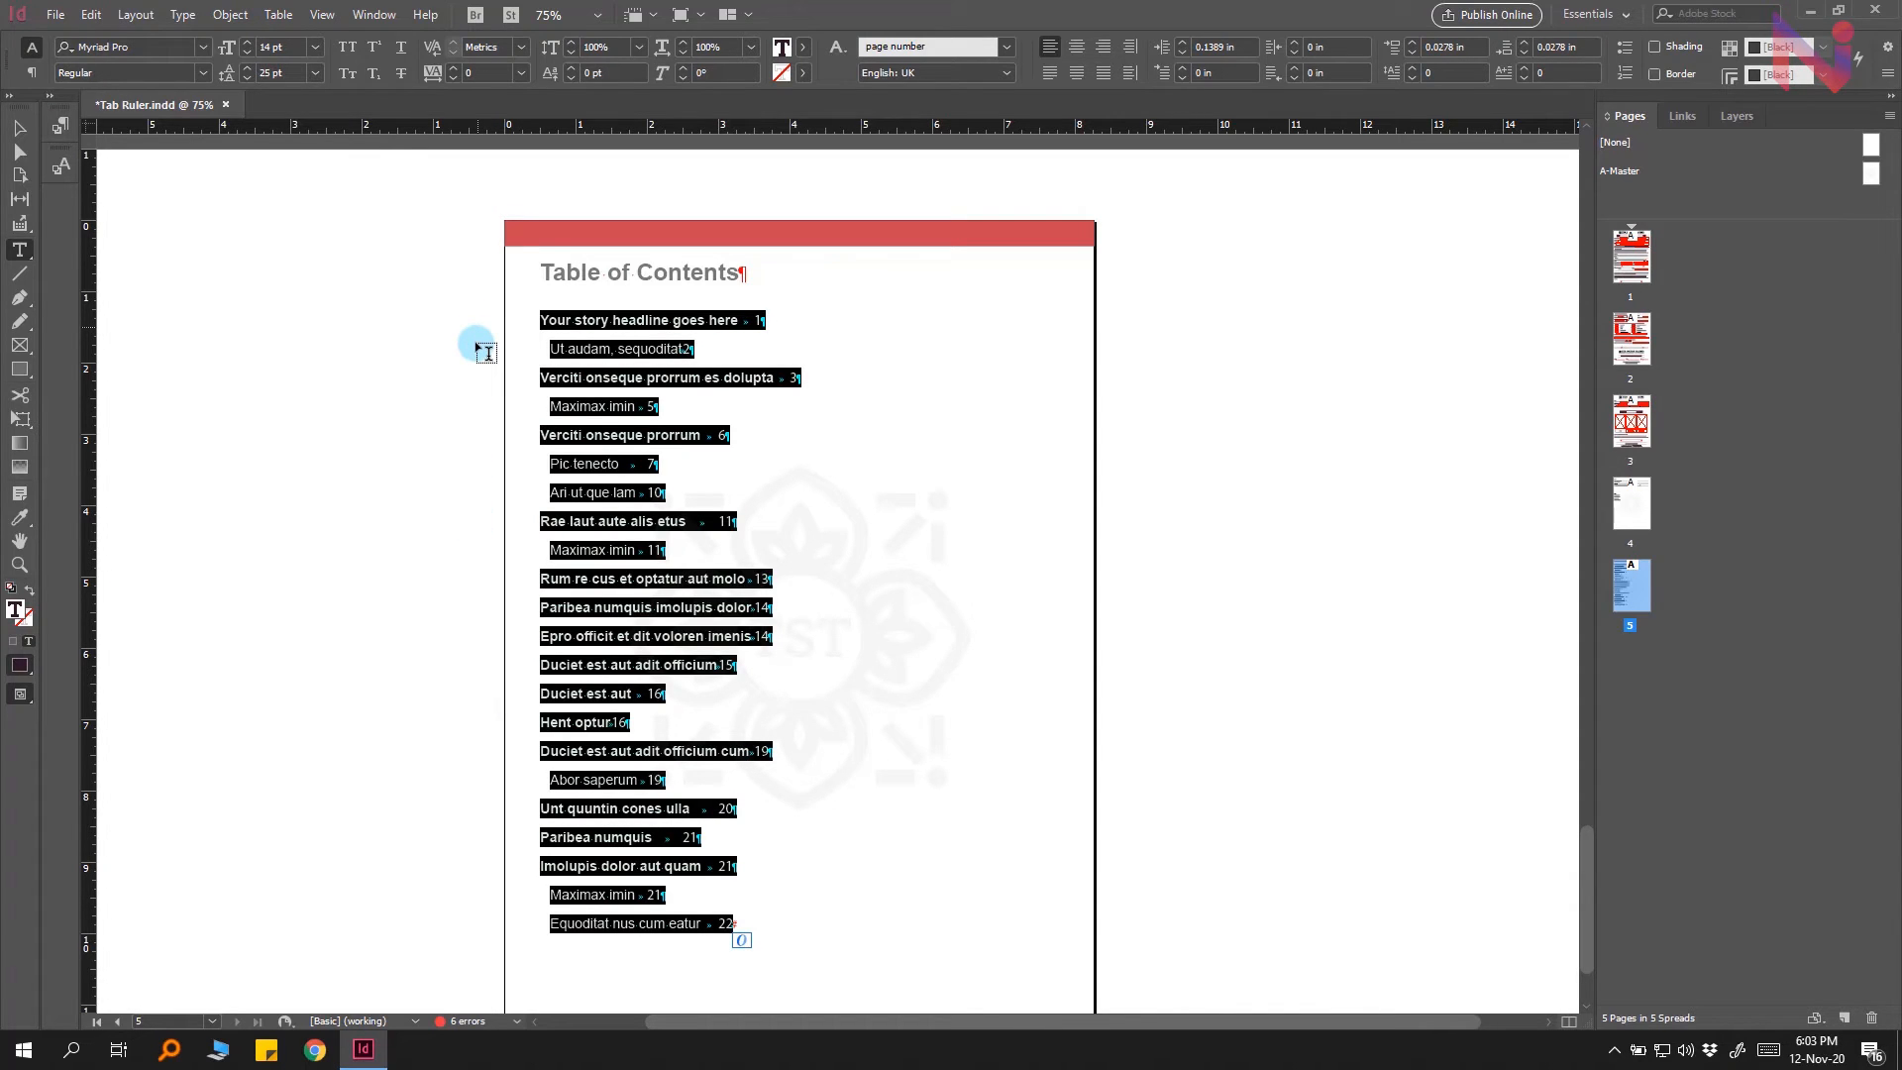
pyautogui.click(182, 14)
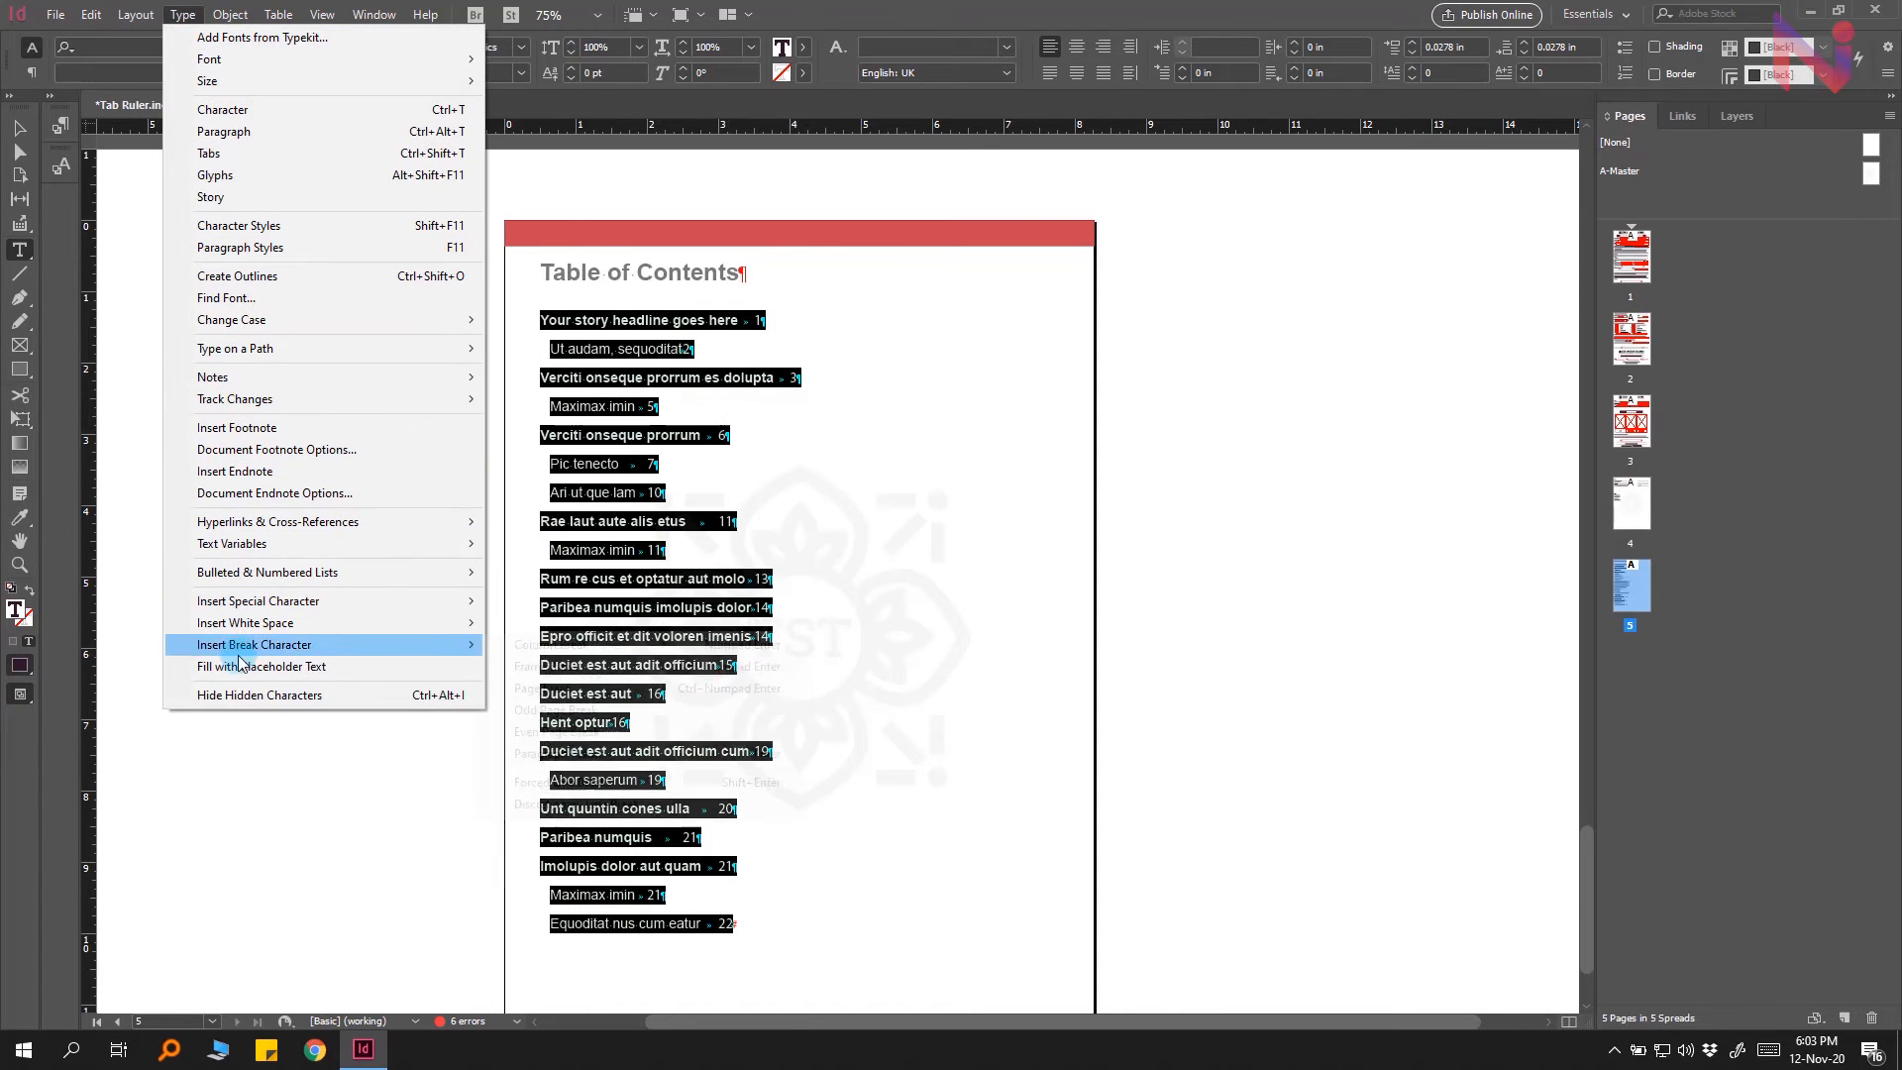
pyautogui.click(365, 700)
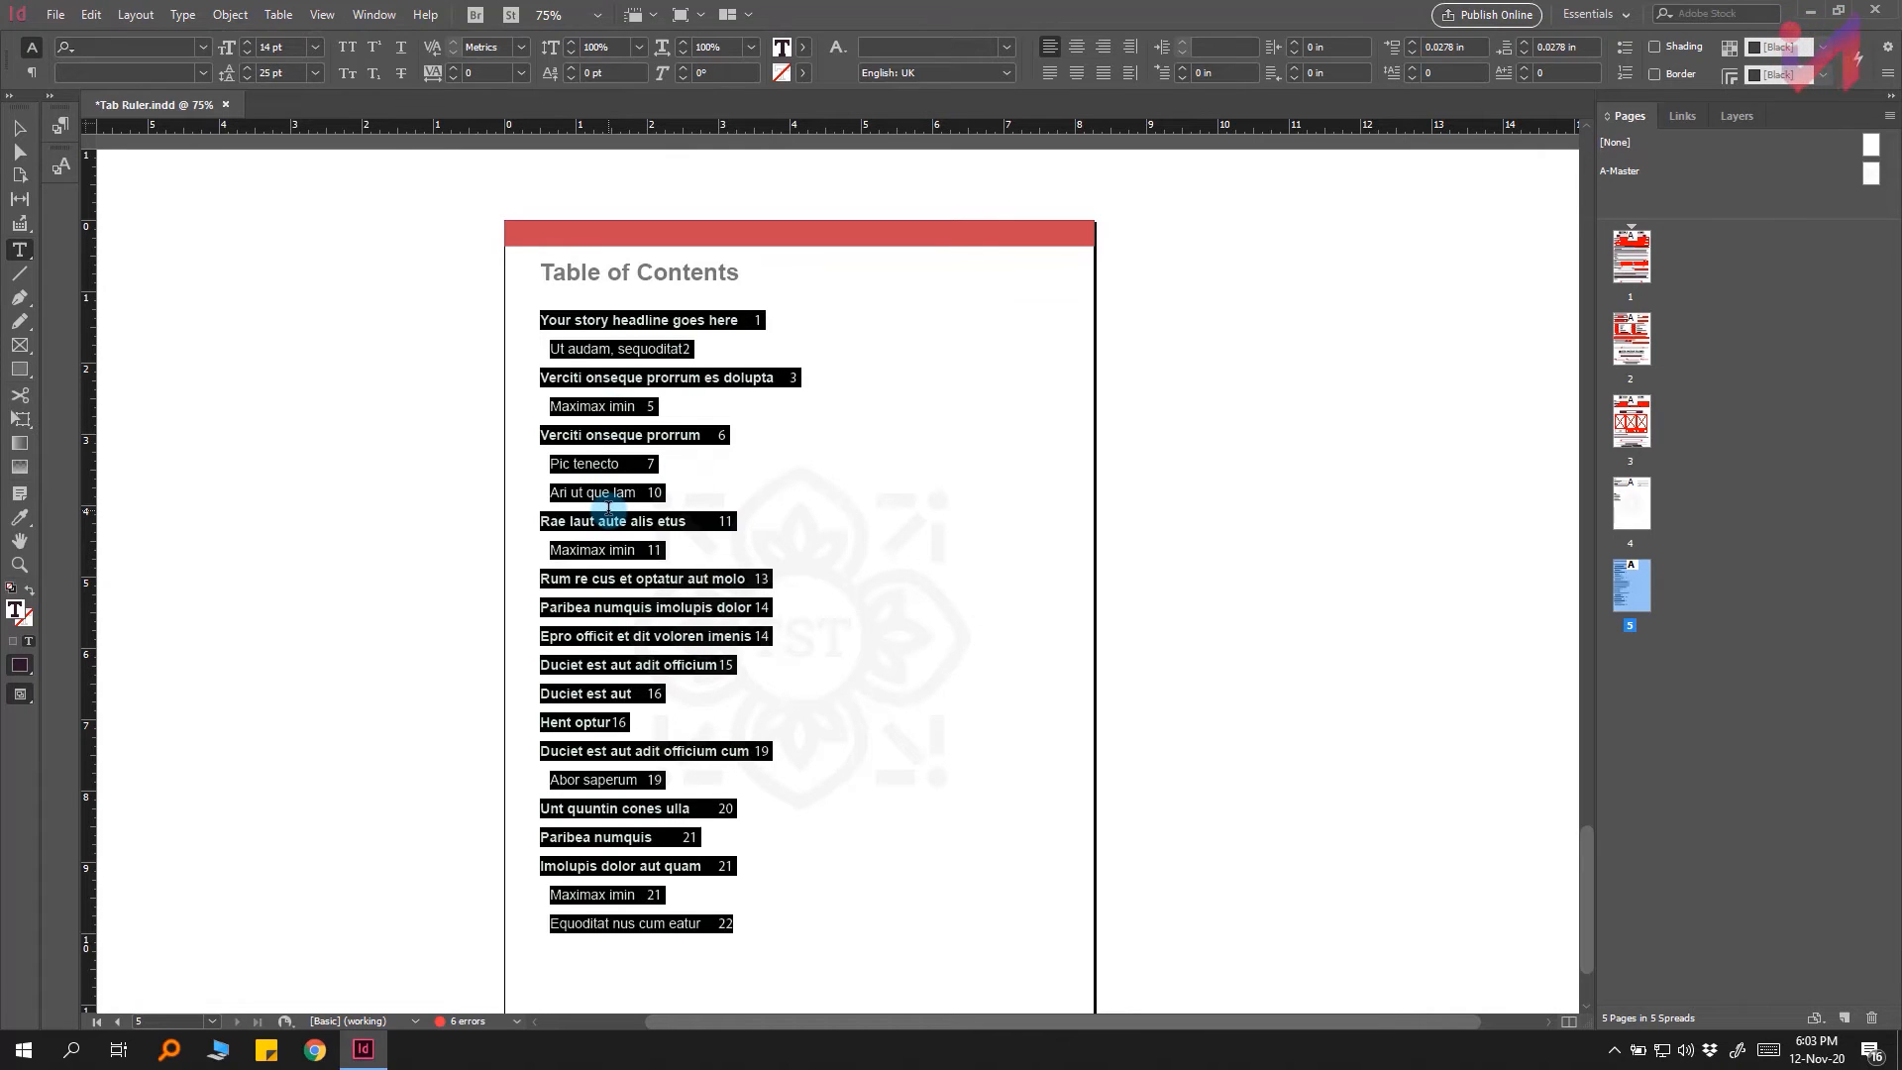
# Step: Open the Tabs panel and add a right-justified tab stop at about 6.97 in with a period leader
pyautogui.click(192, 17)
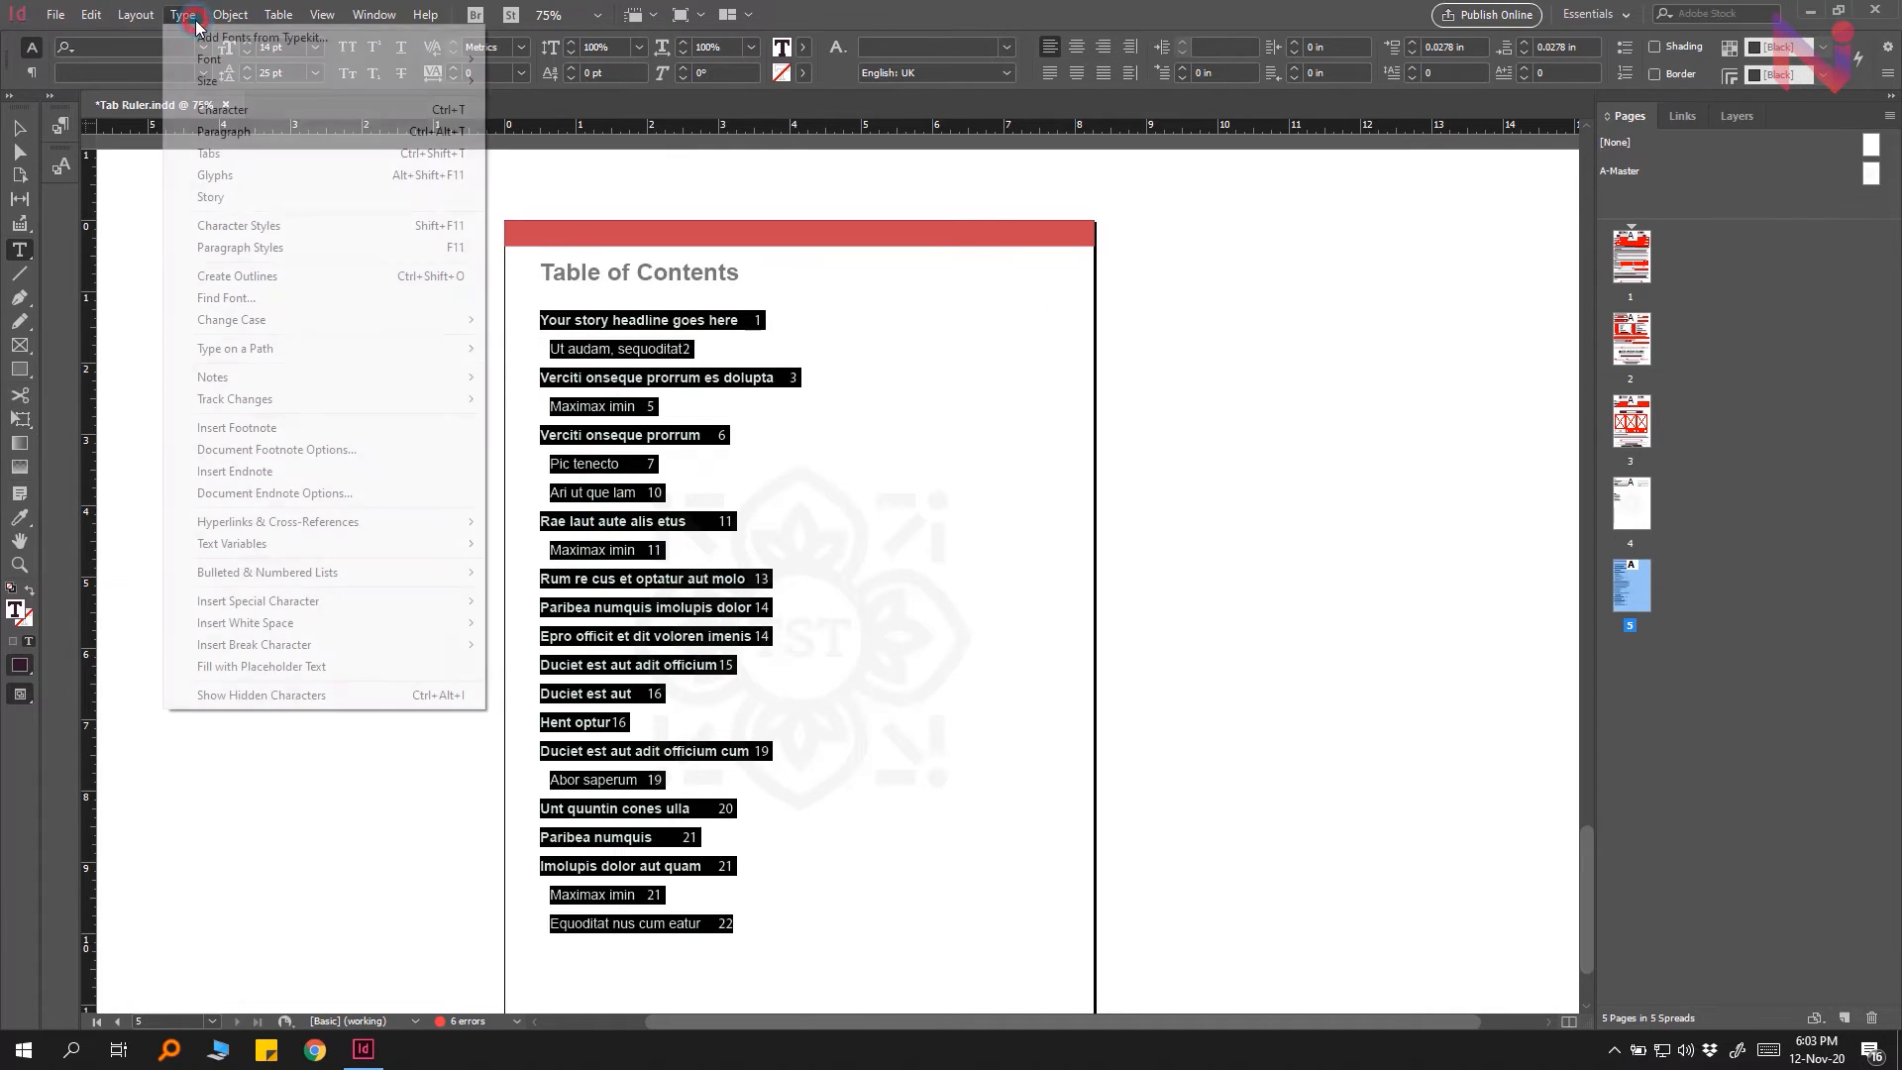
pyautogui.click(394, 159)
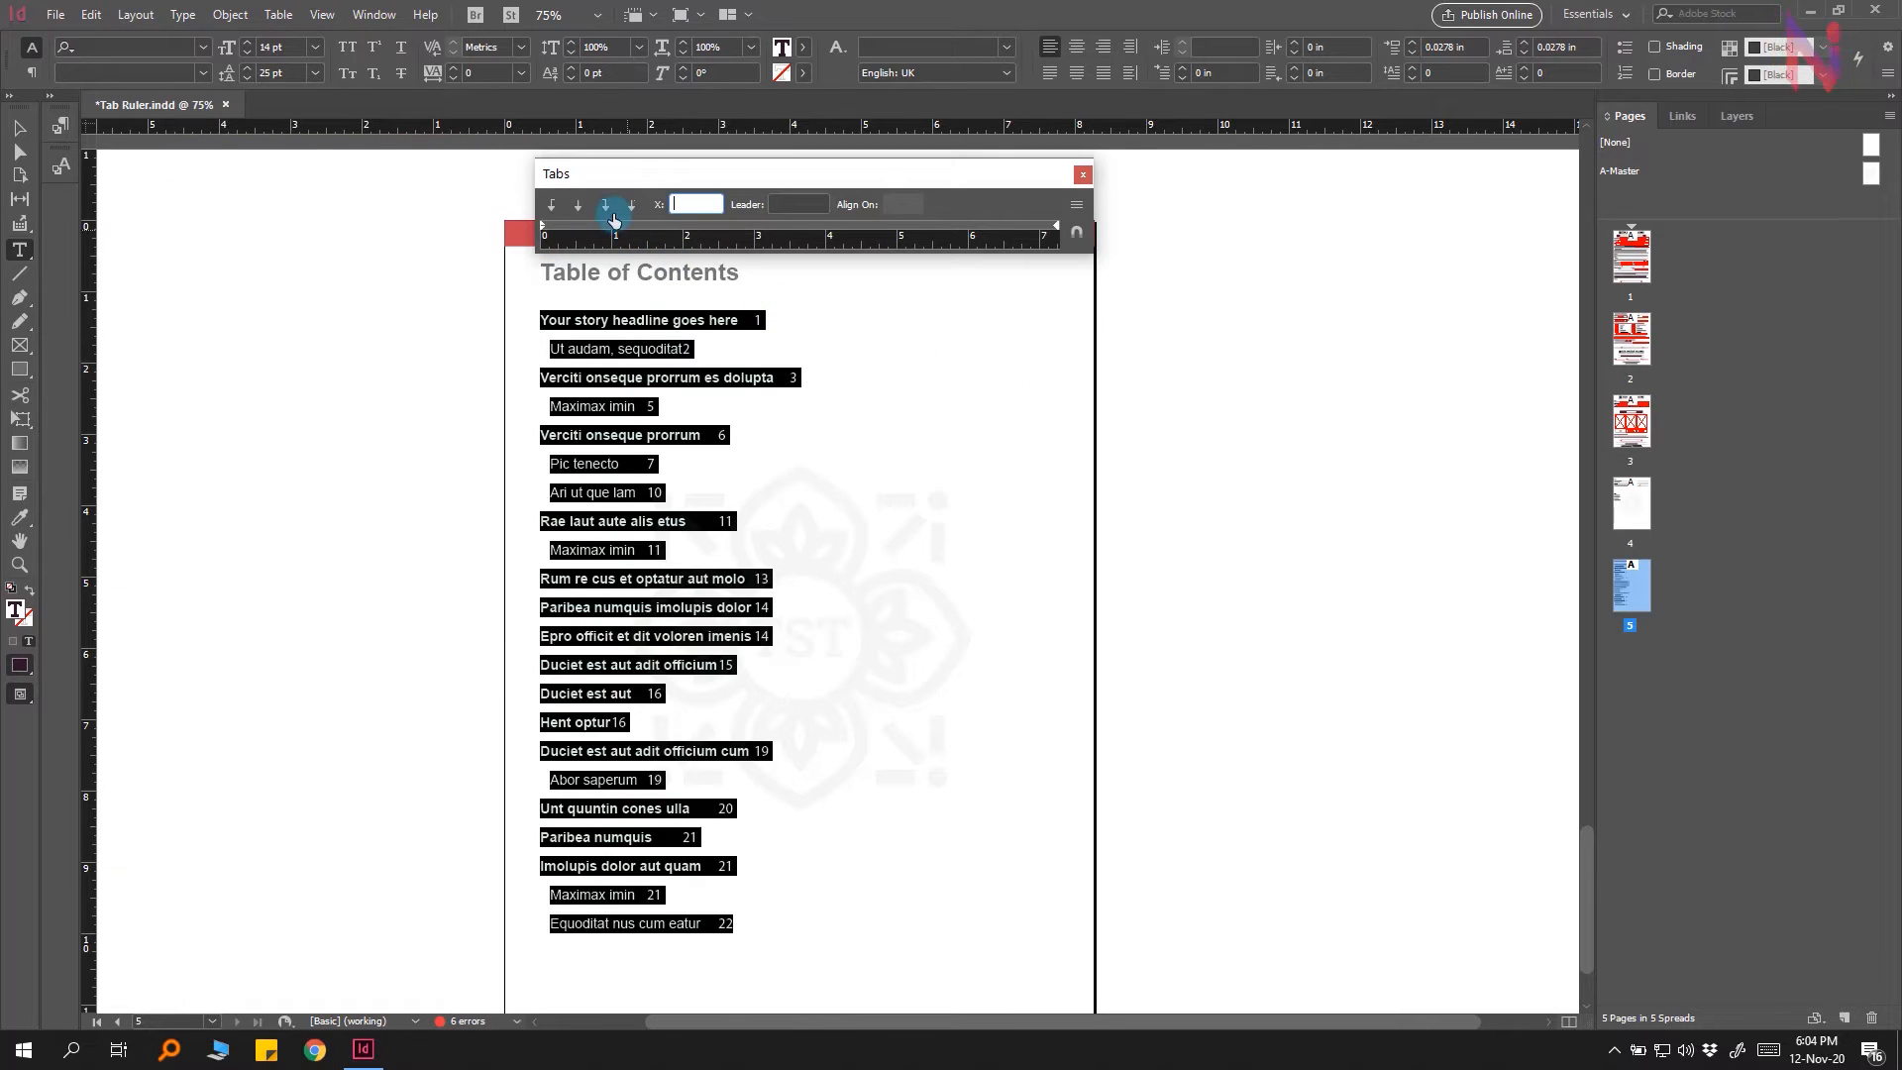
pyautogui.click(1040, 231)
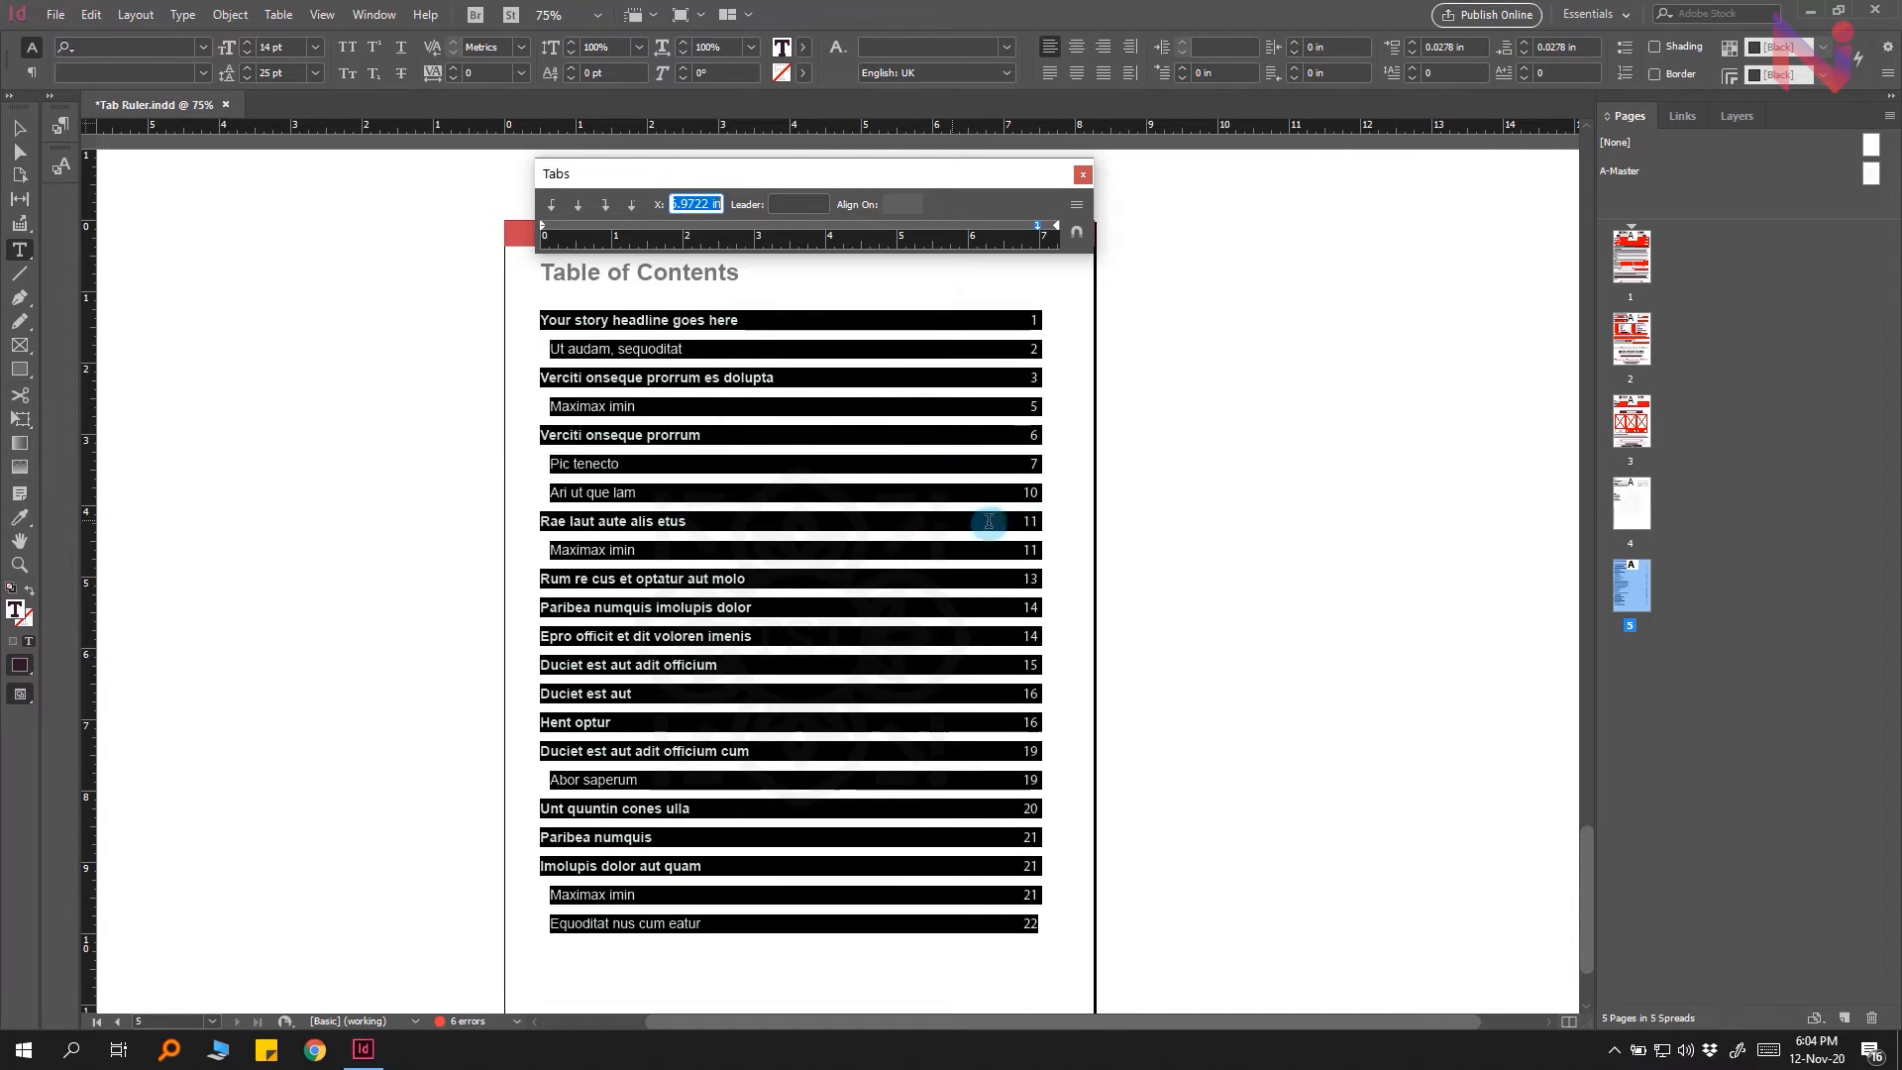
pyautogui.click(820, 217)
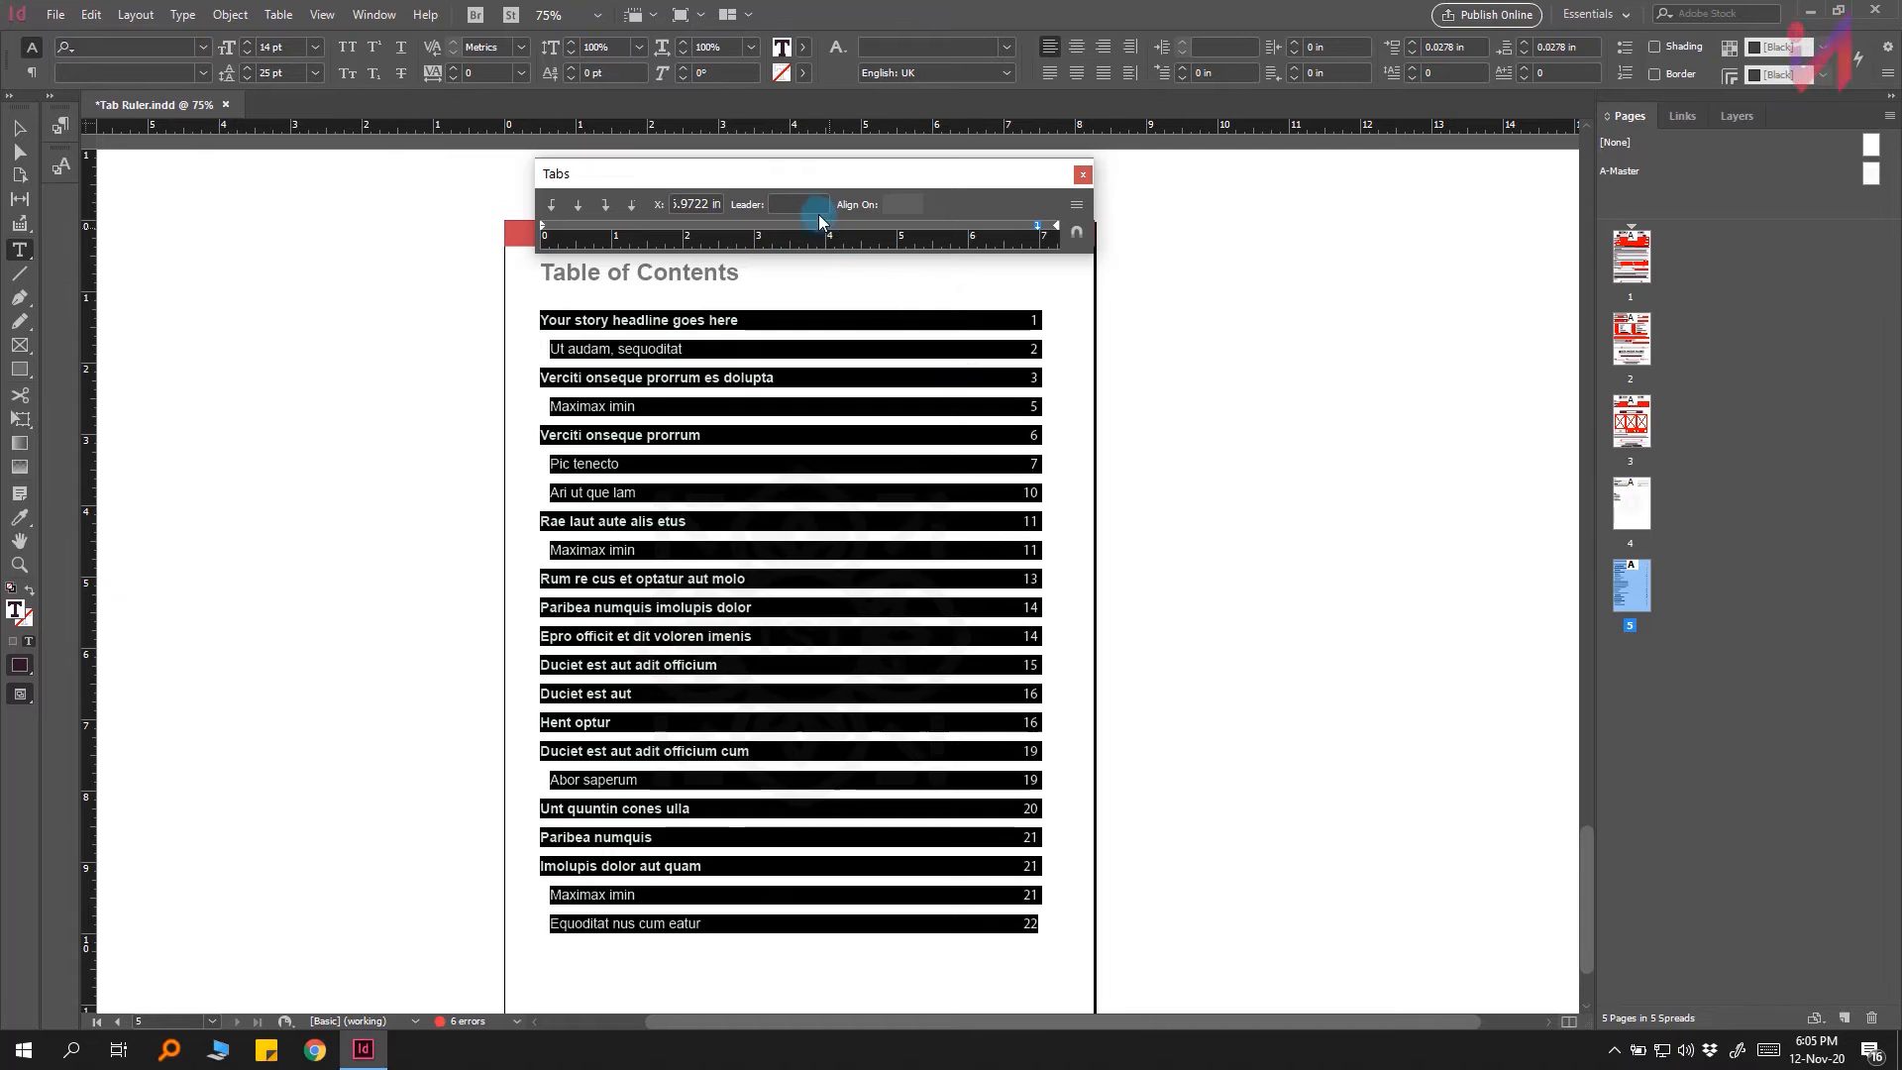
pyautogui.click(814, 205)
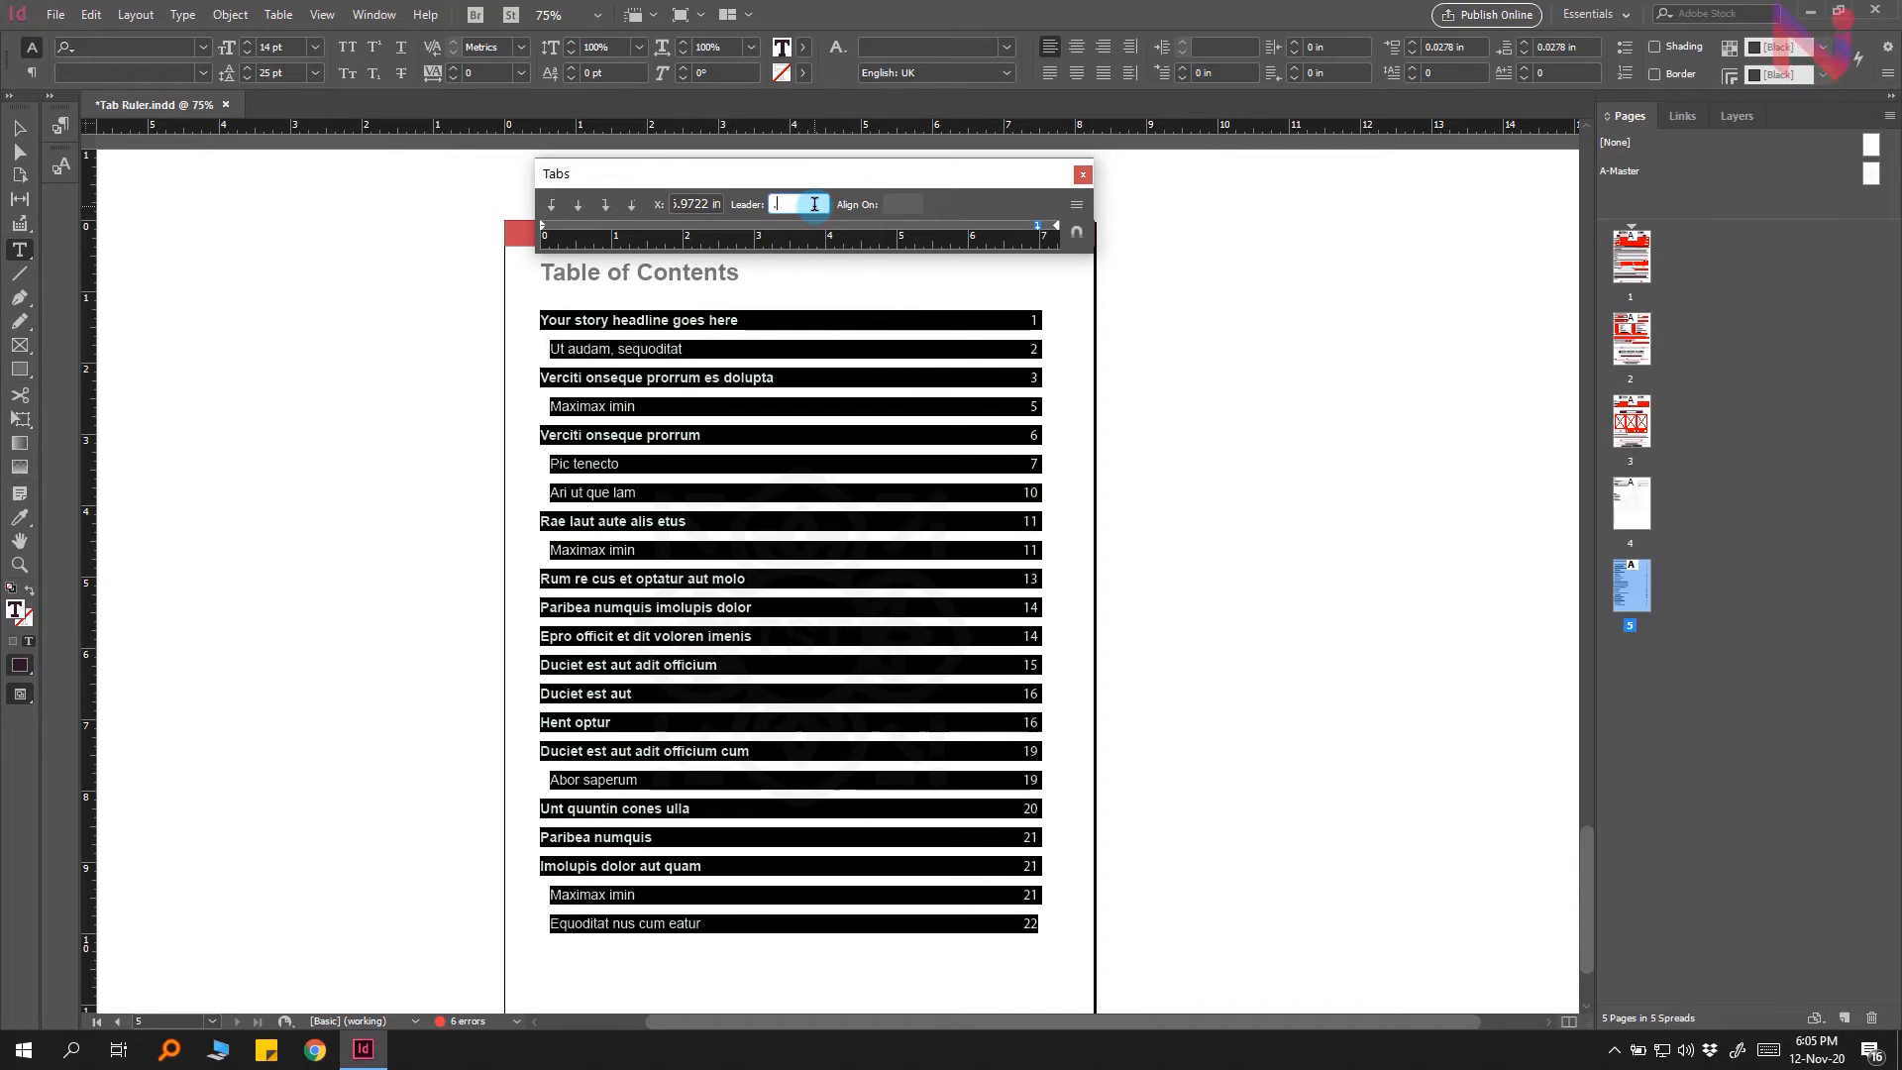
pyautogui.write('.')
pyautogui.press('Return')
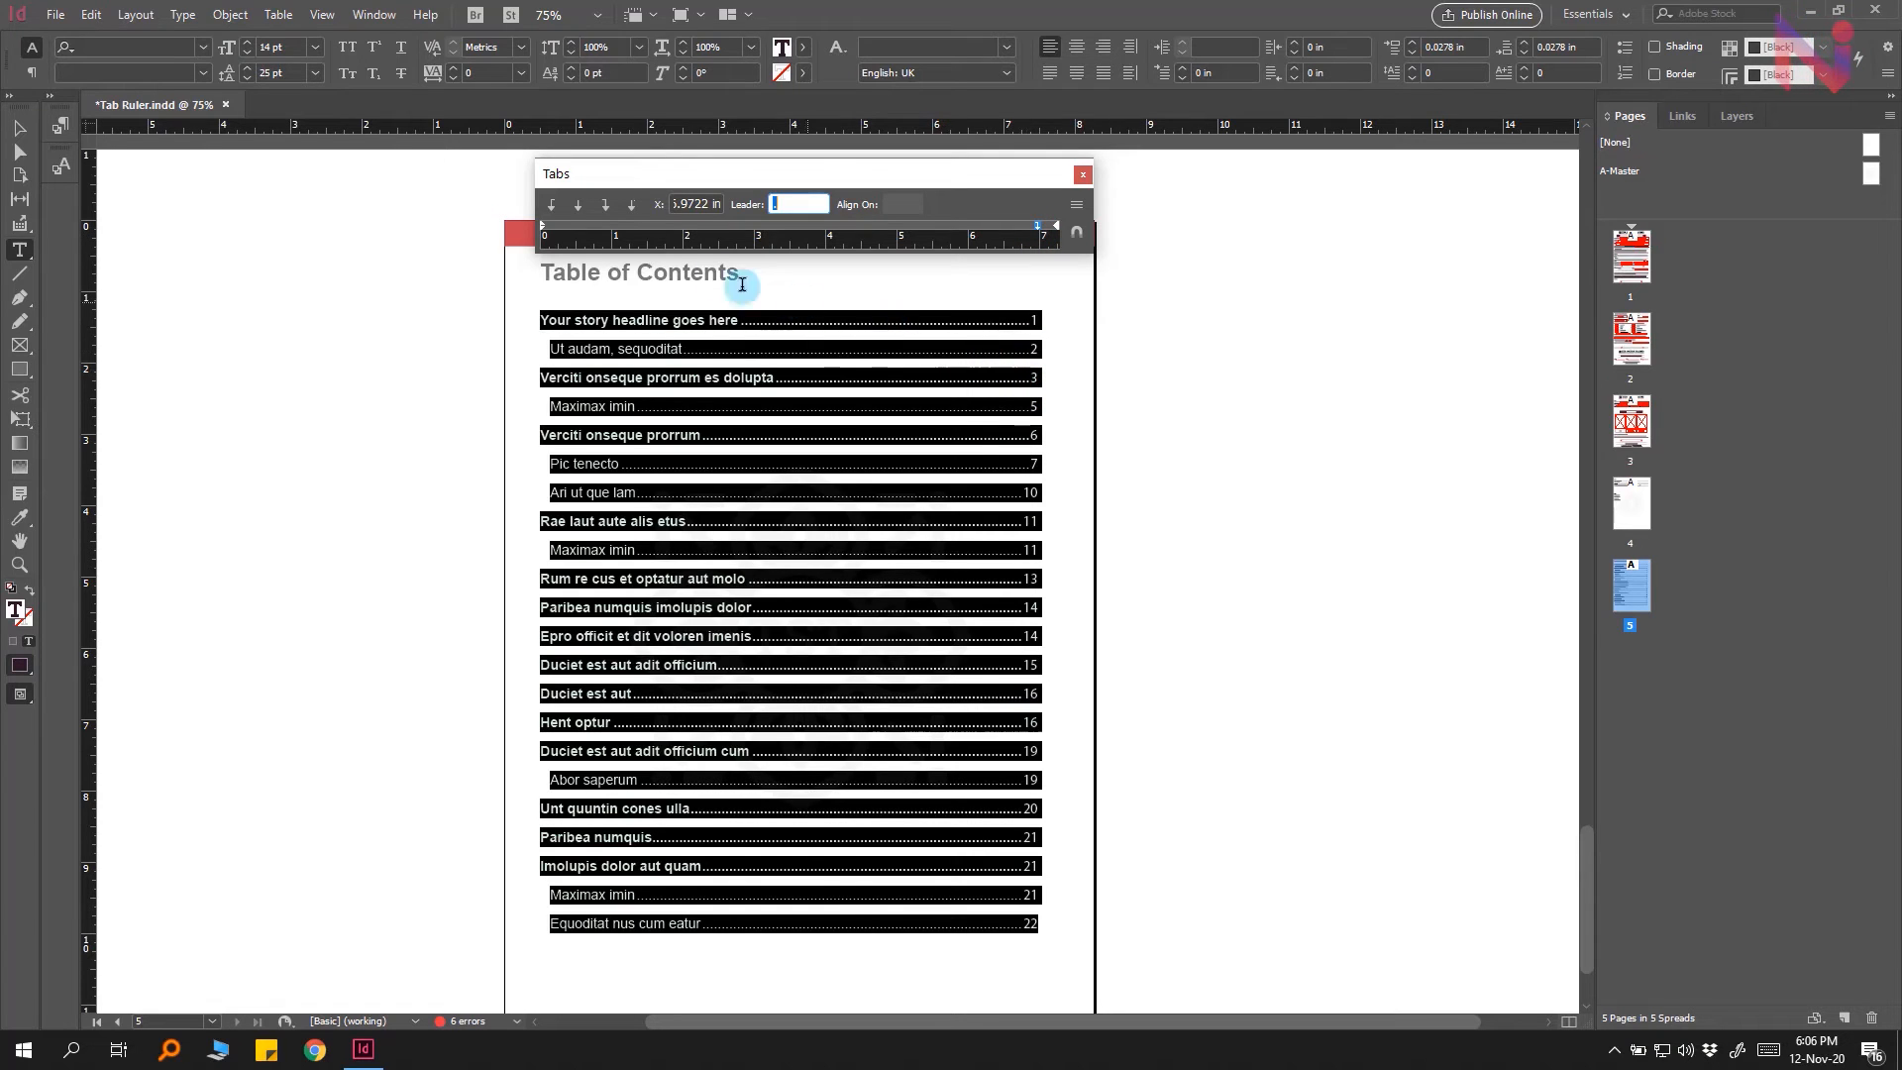
# Step: Try the tab stop as left-justified, center-justified and then right-justified again
pyautogui.click(553, 209)
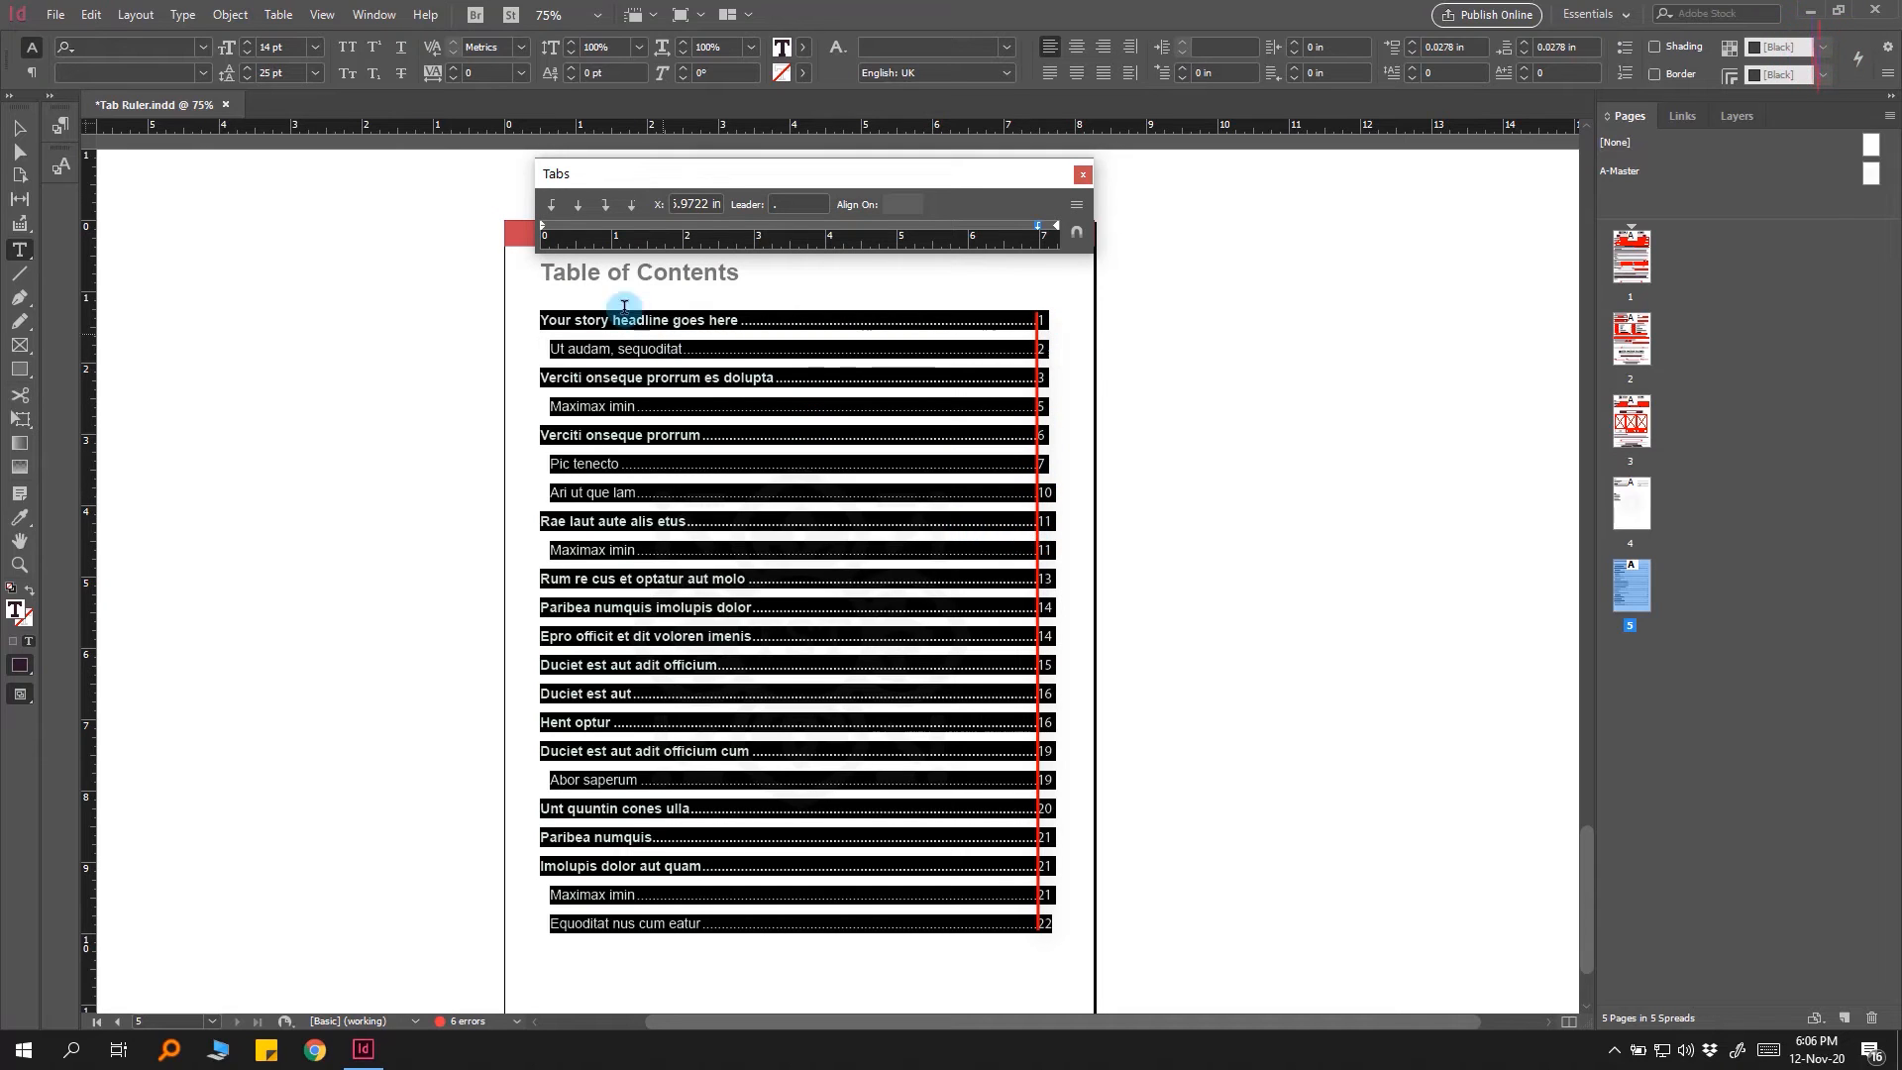
pyautogui.click(580, 208)
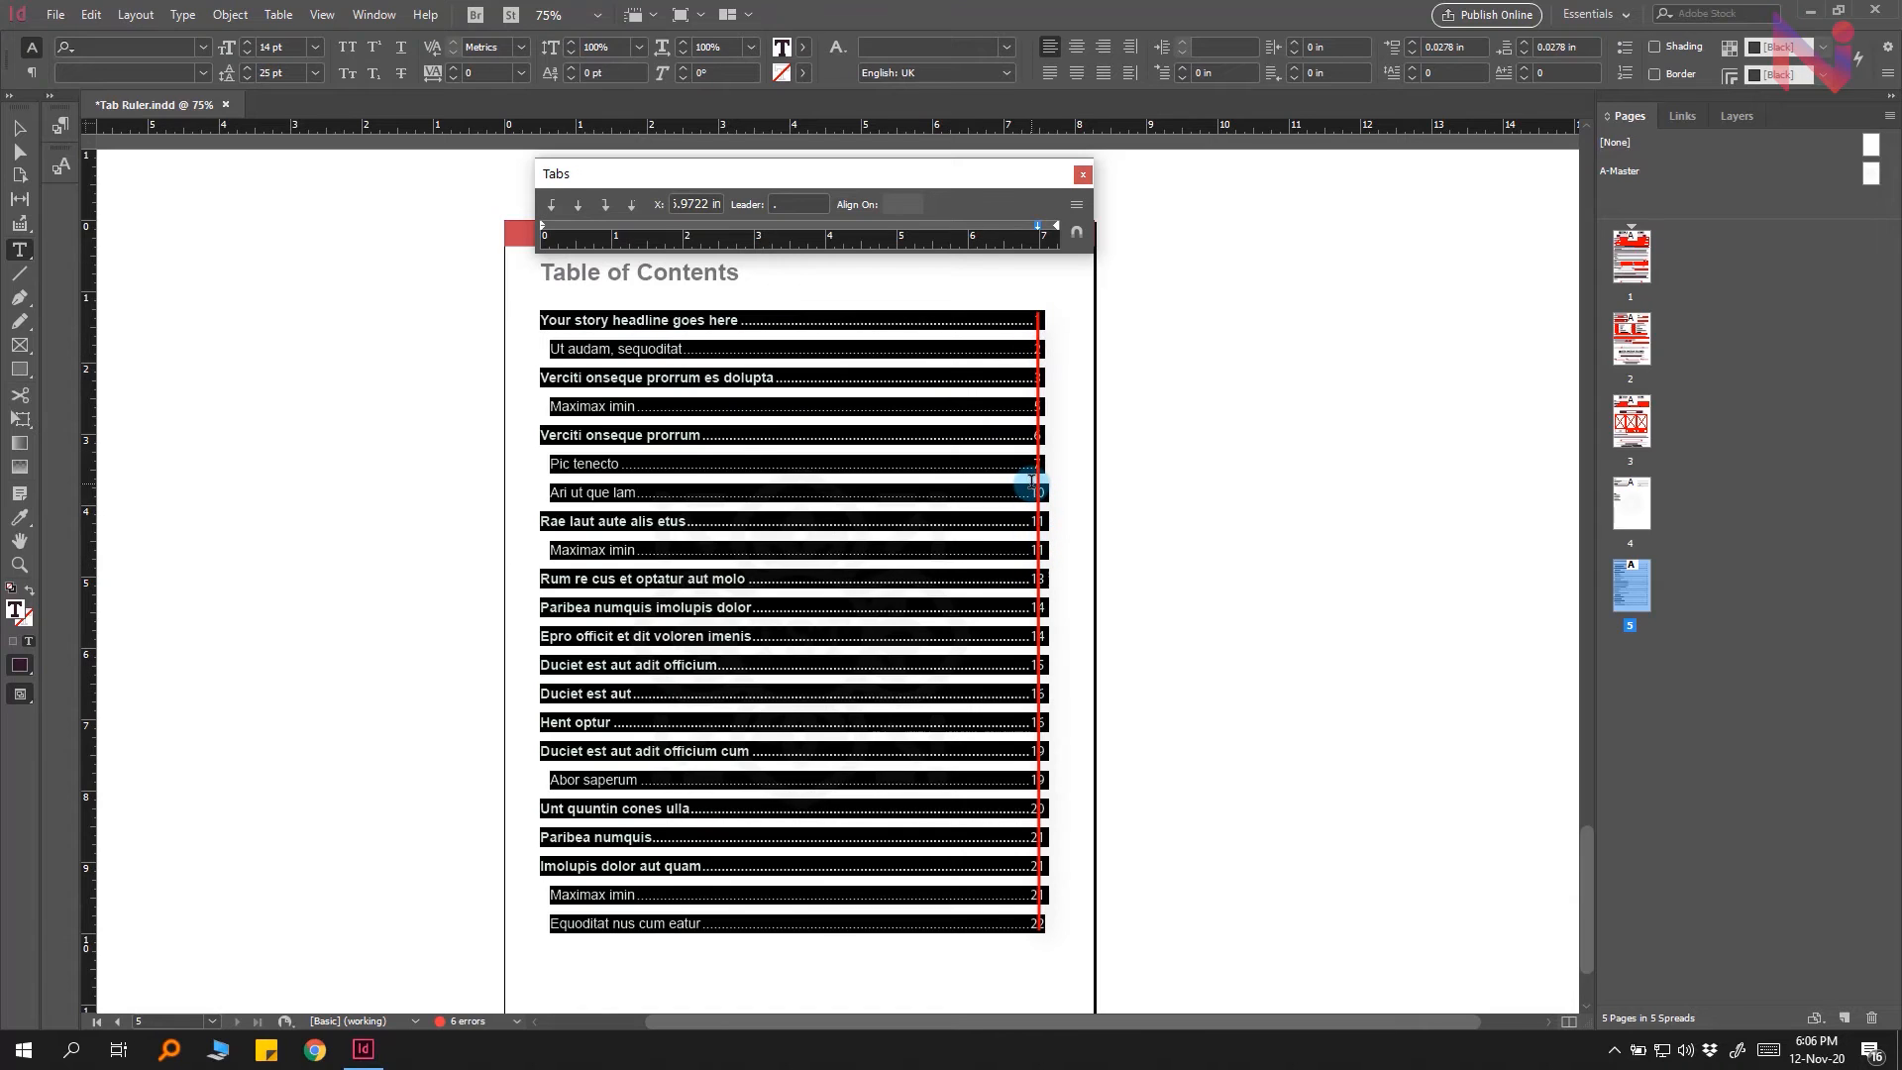
pyautogui.click(606, 207)
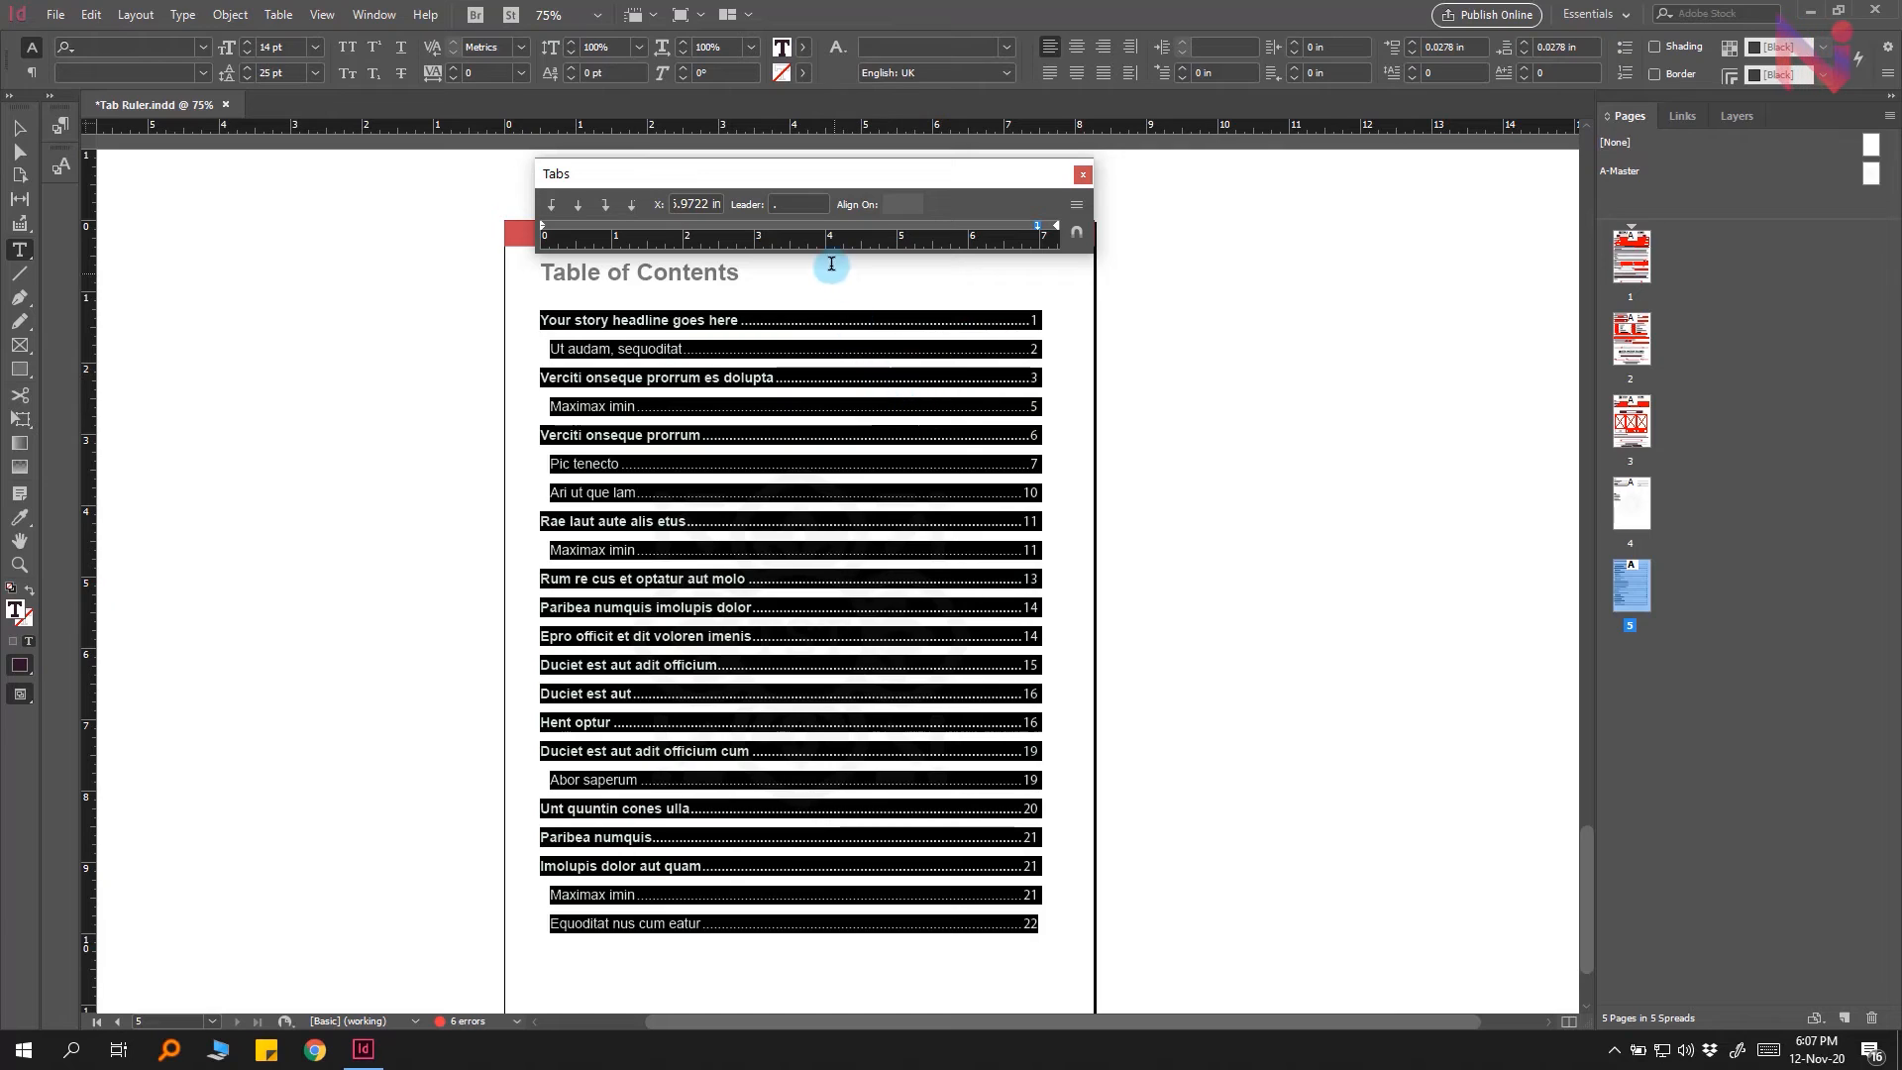
# Step: Set the tab leader for the table of contents entries to a spaced period
pyautogui.click(803, 203)
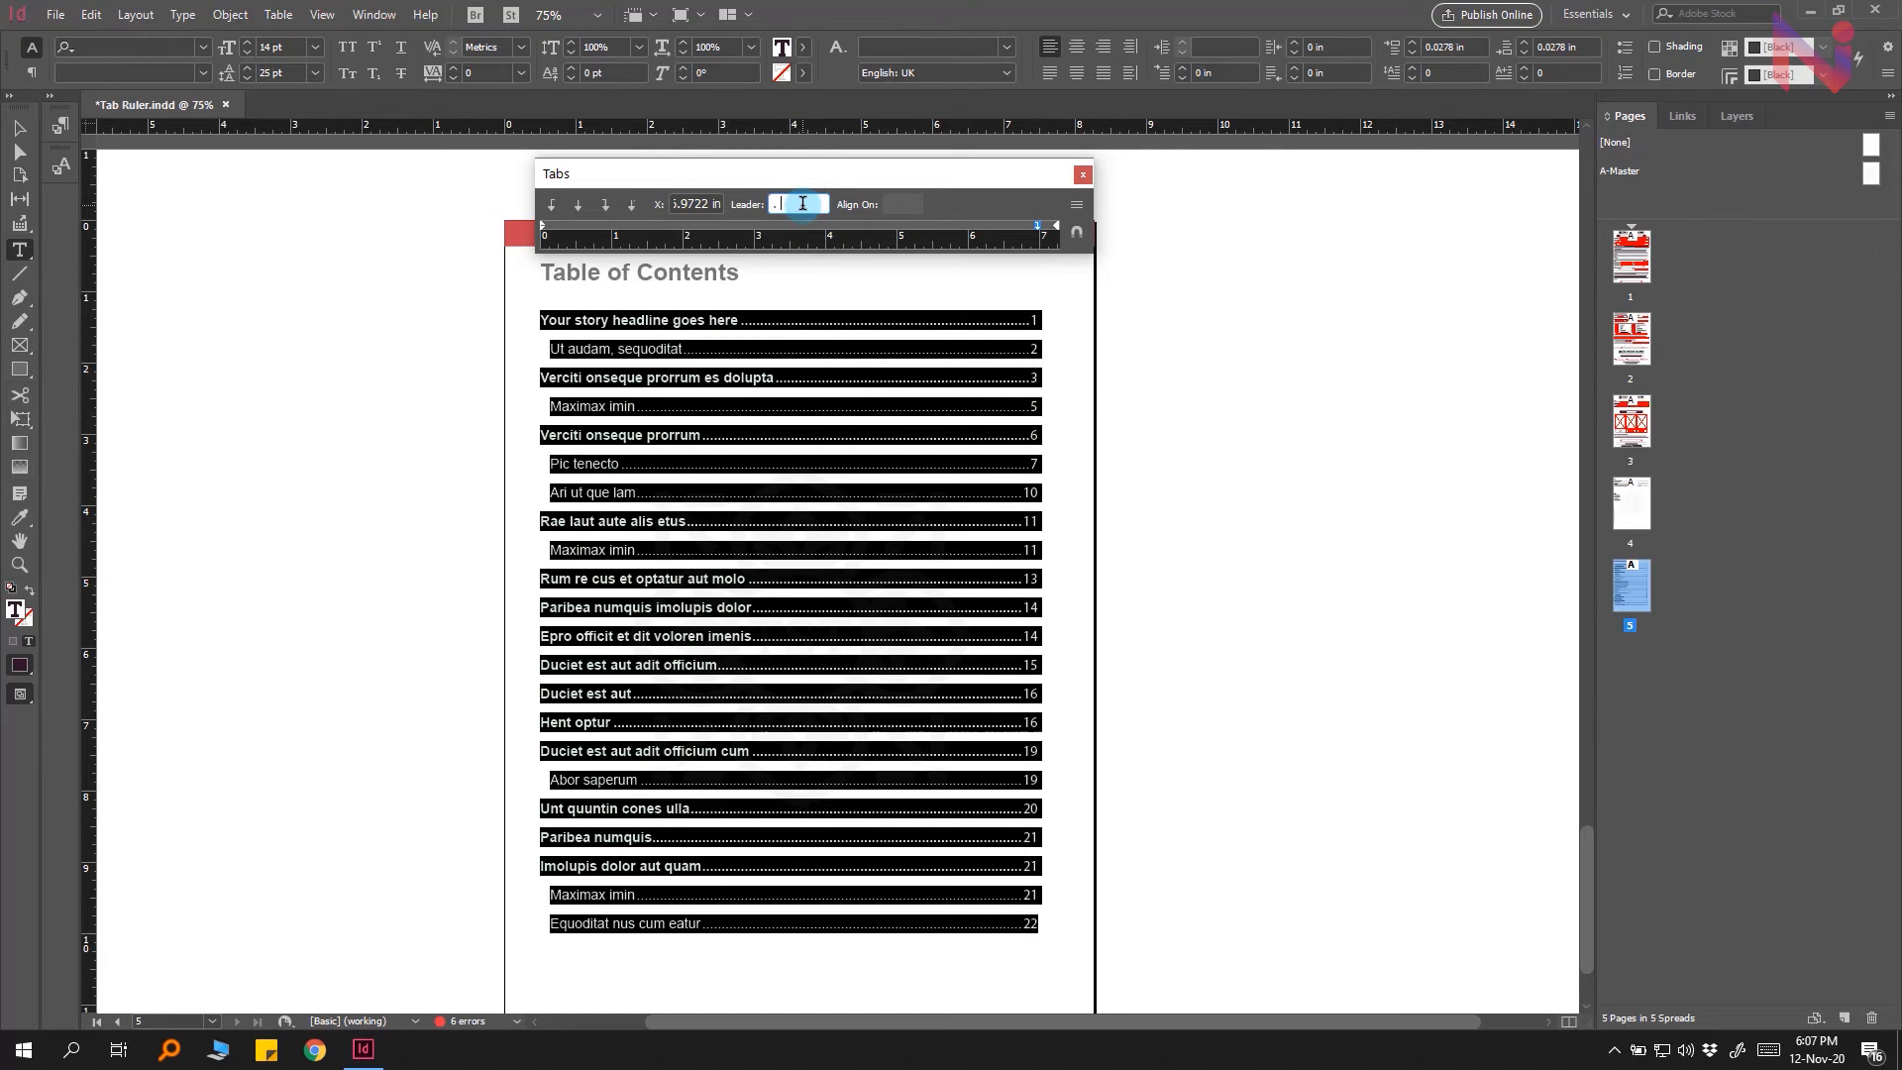
pyautogui.write('.')
pyautogui.press('Return')
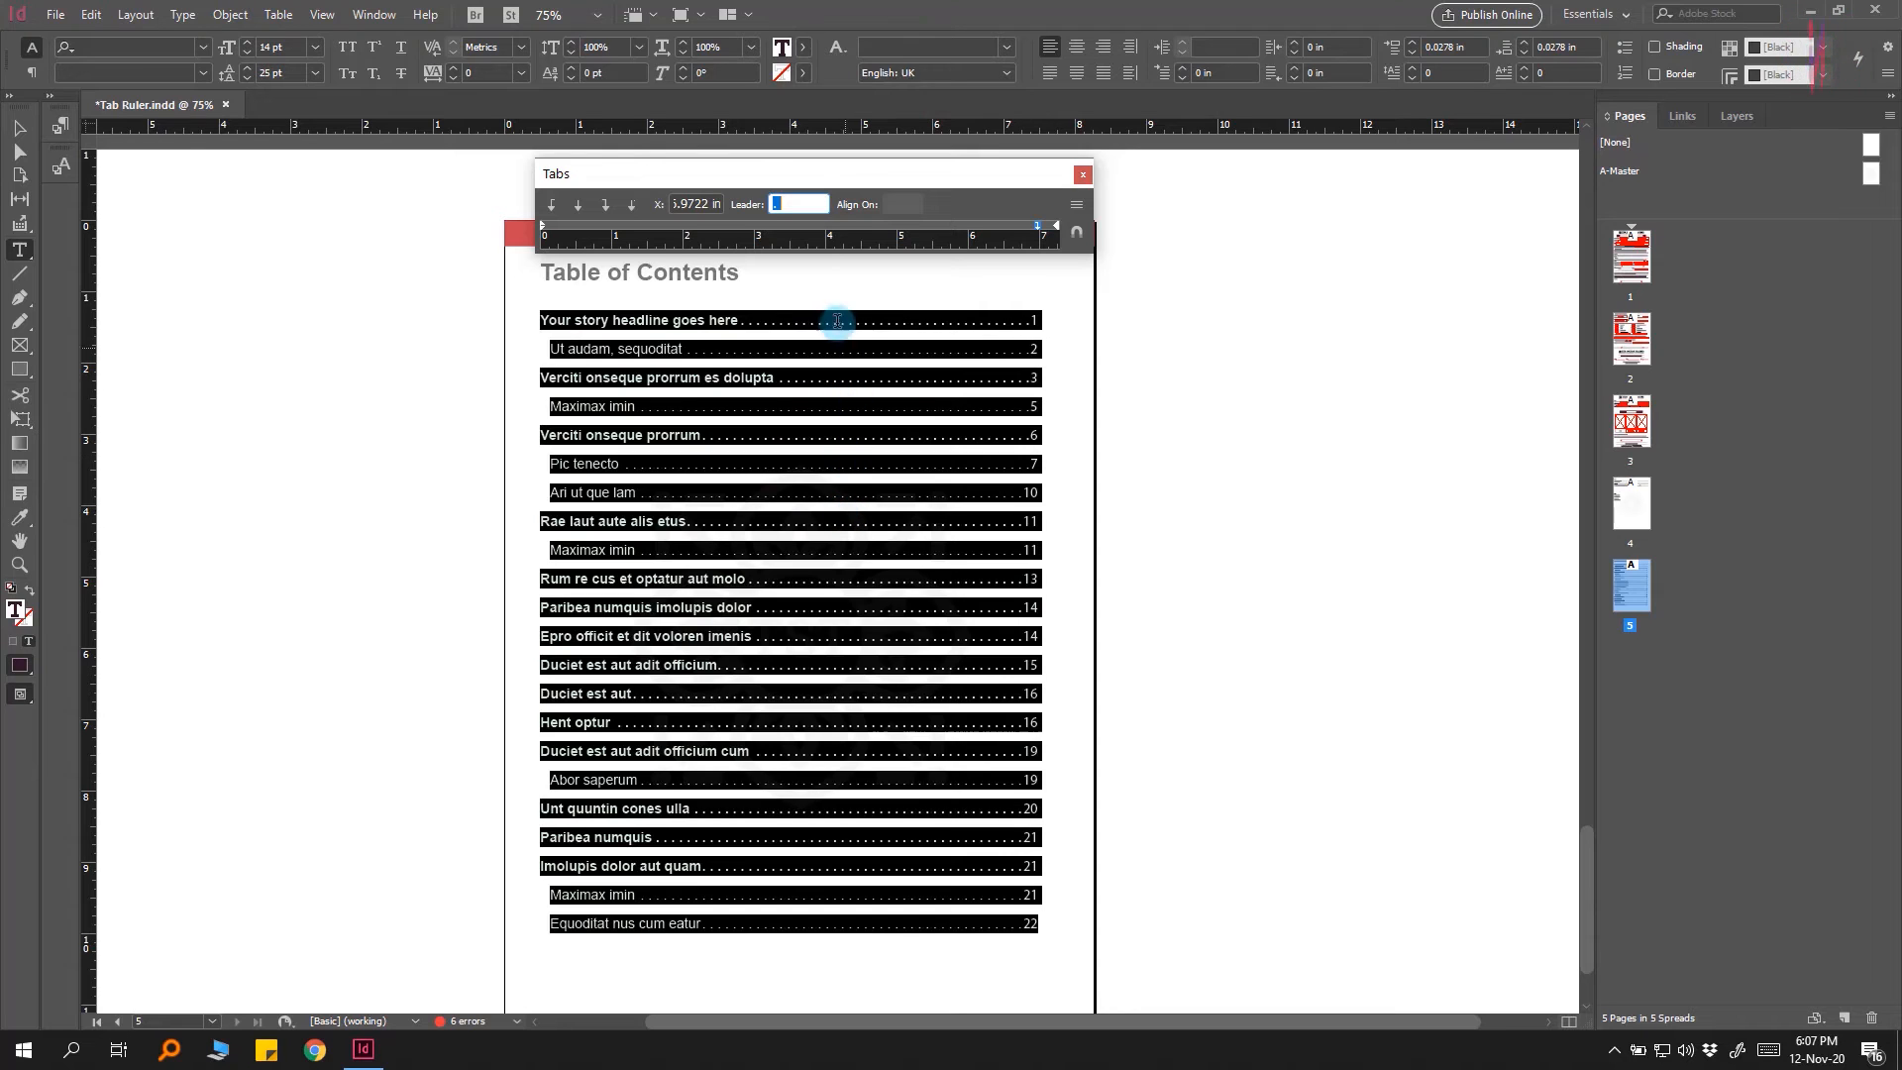
pyautogui.click(926, 318)
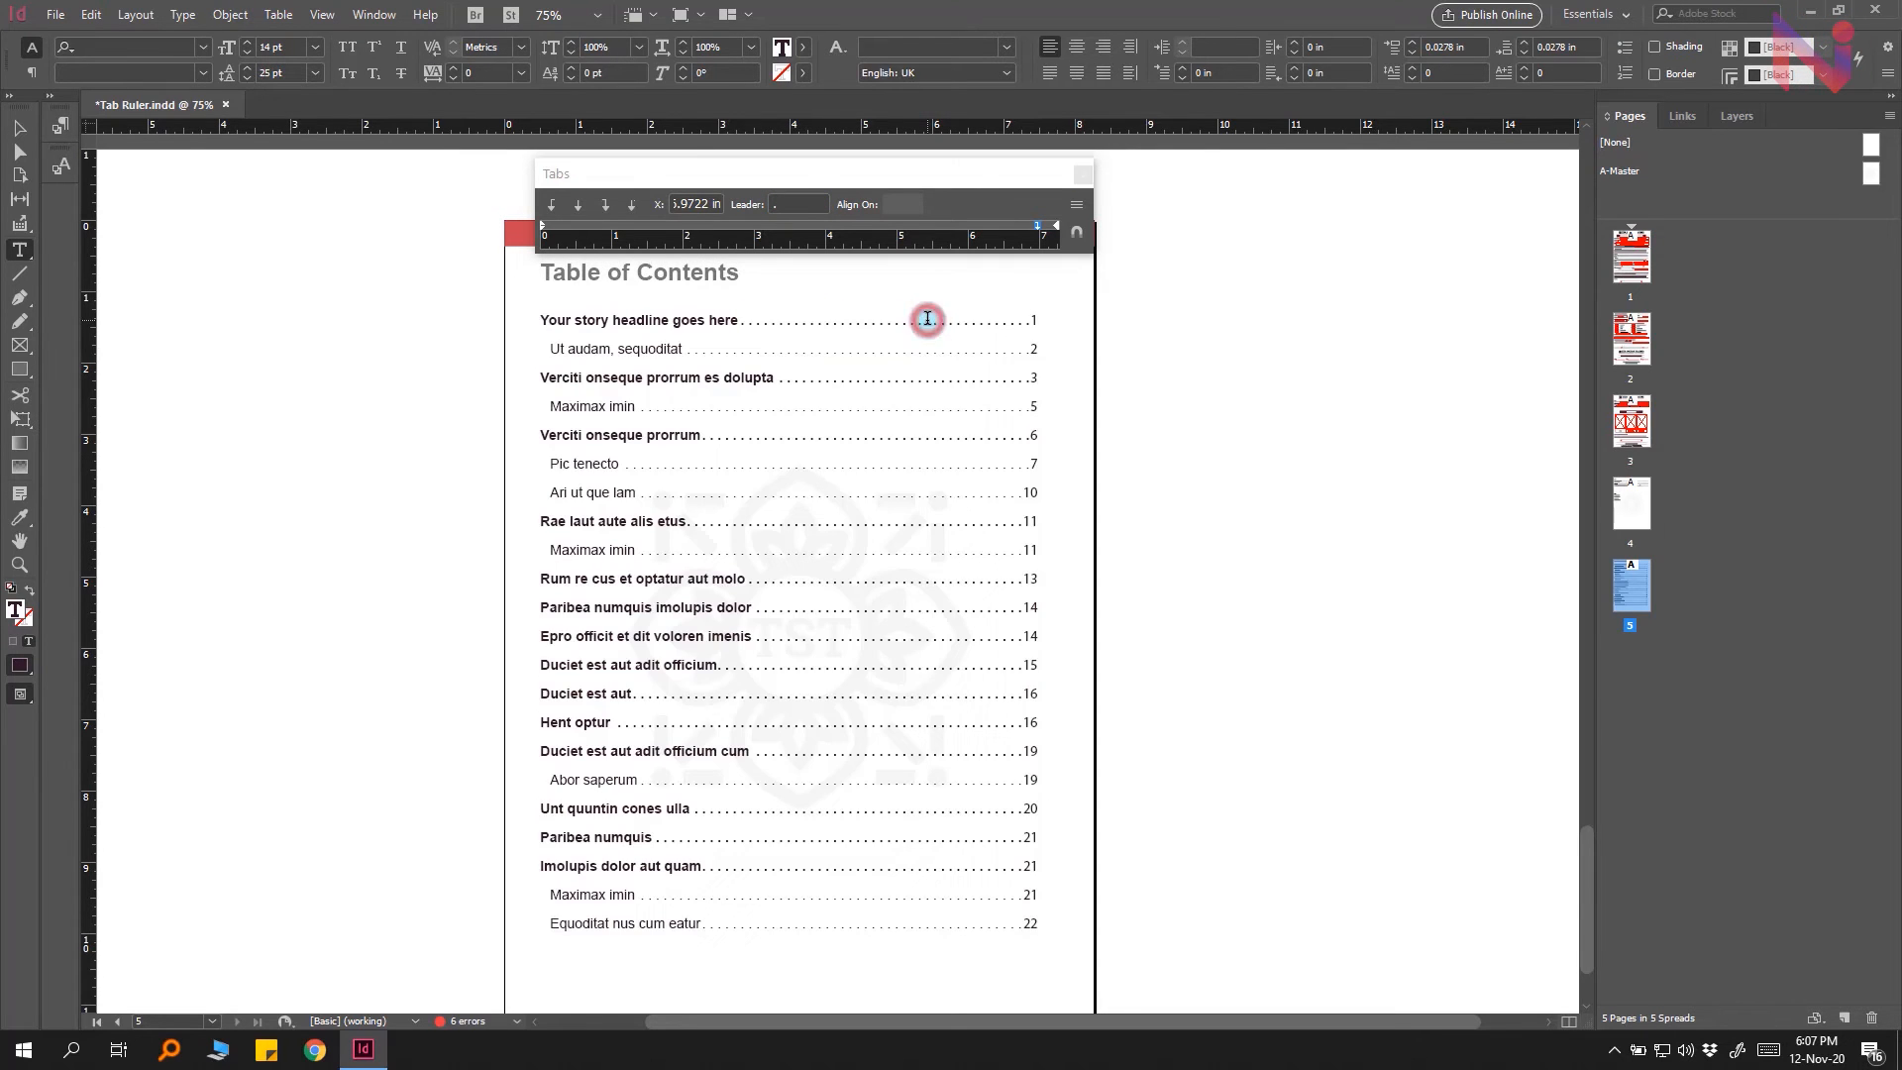
# Step: Select the leader tab character in the first entry and change its font style to Regular
pyautogui.doubleClick(858, 319)
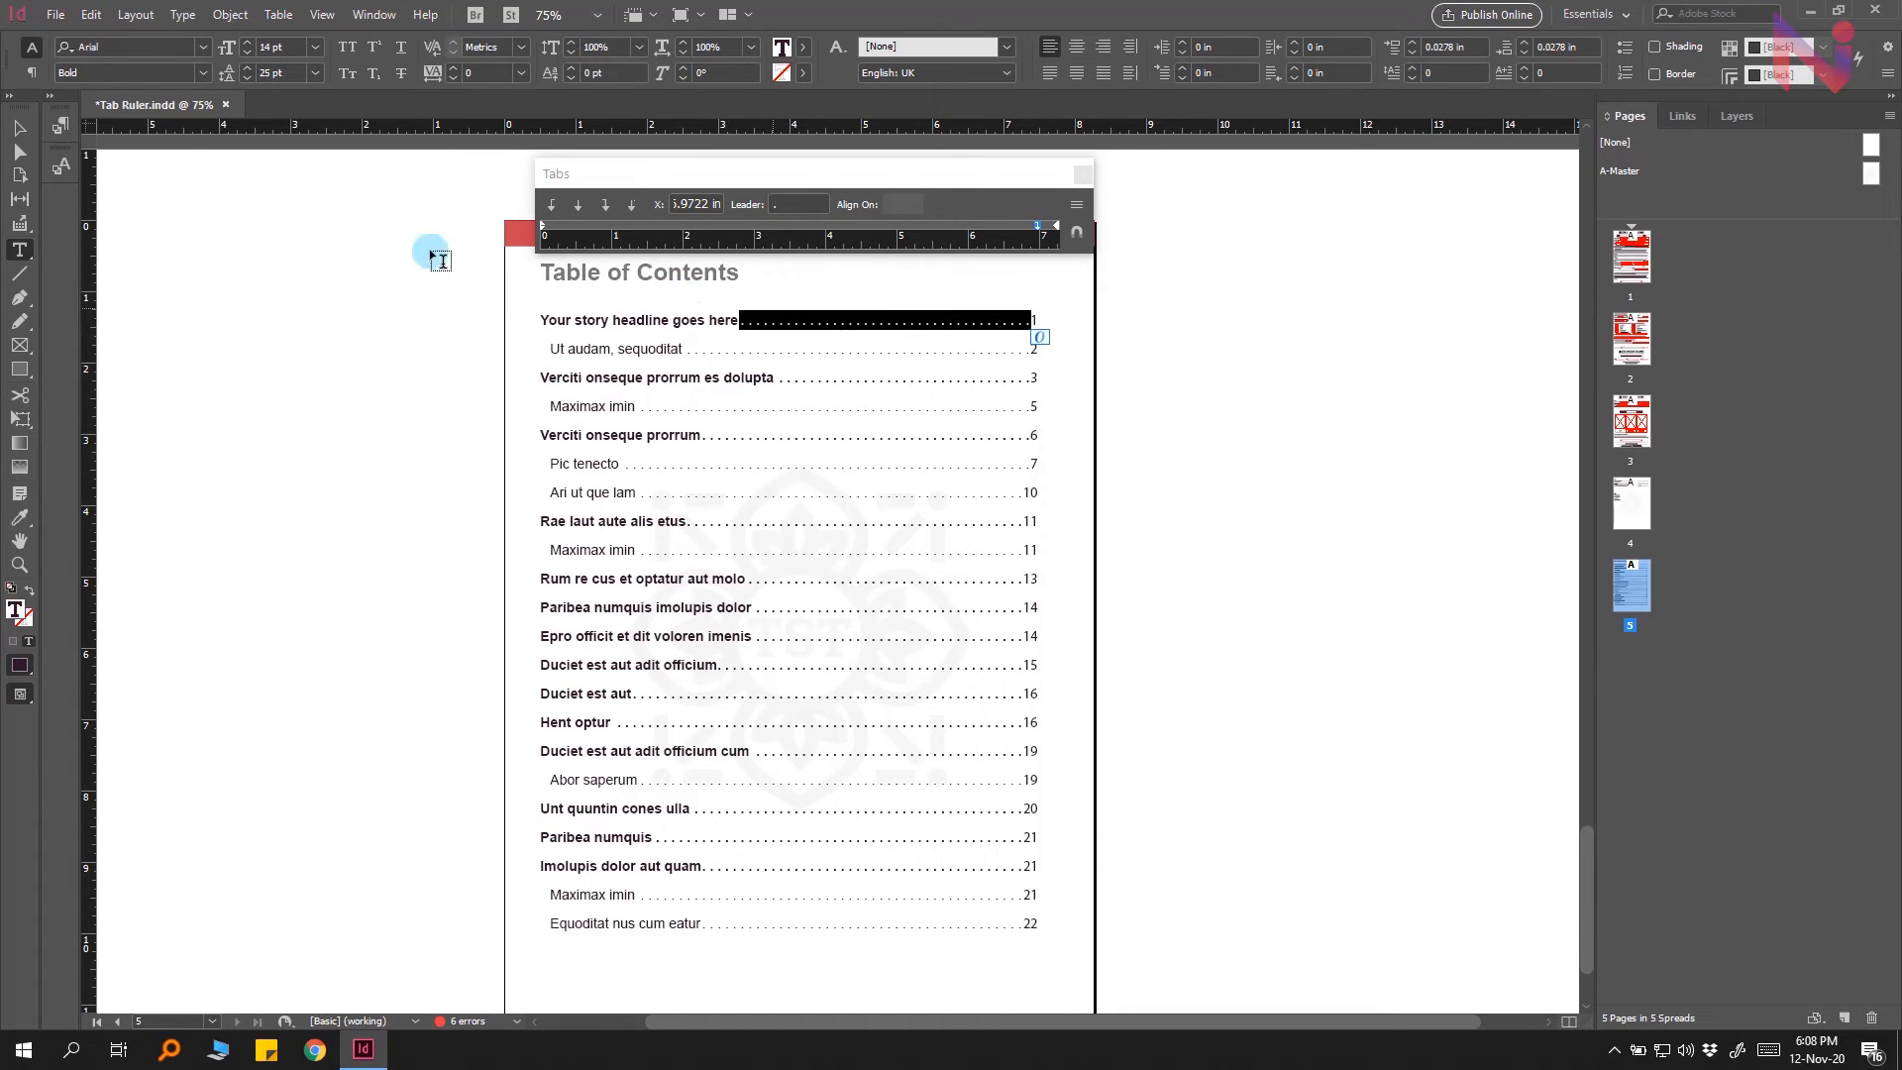
pyautogui.click(202, 73)
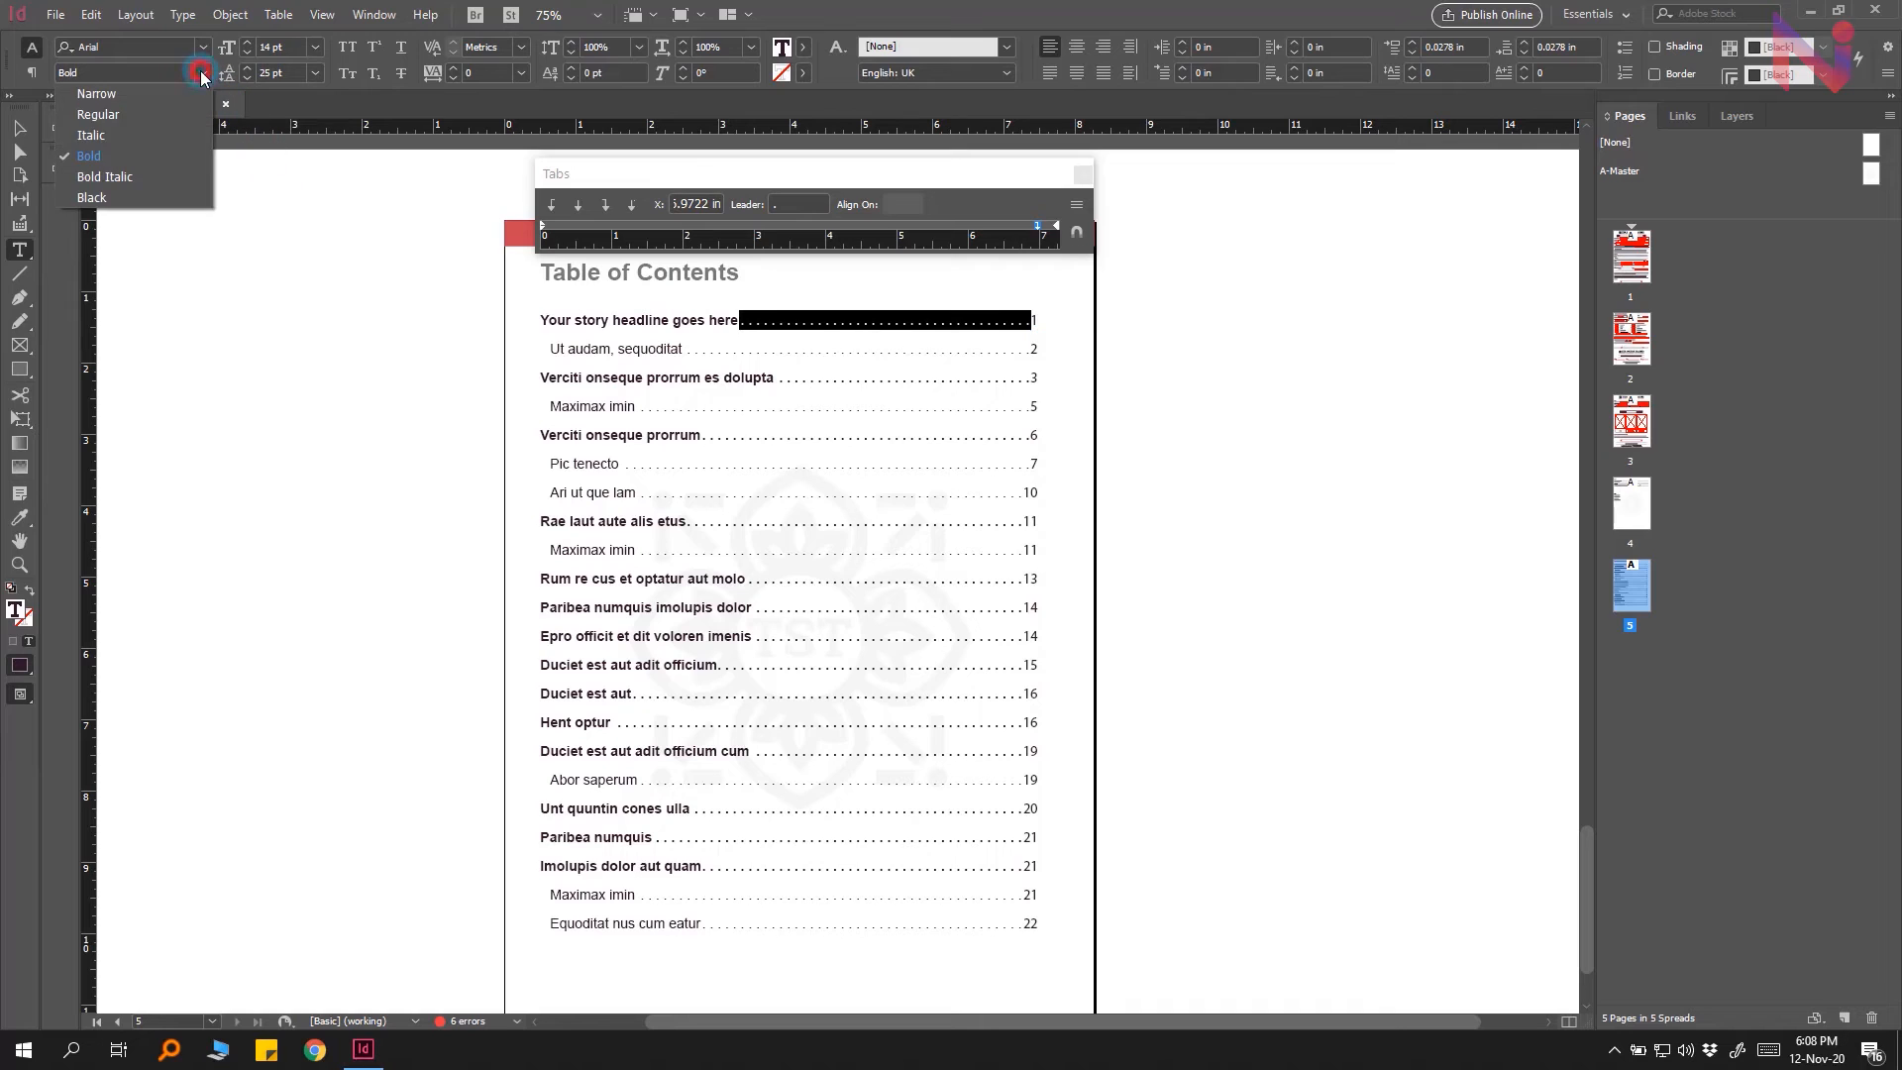
pyautogui.click(98, 115)
pyautogui.click(855, 323)
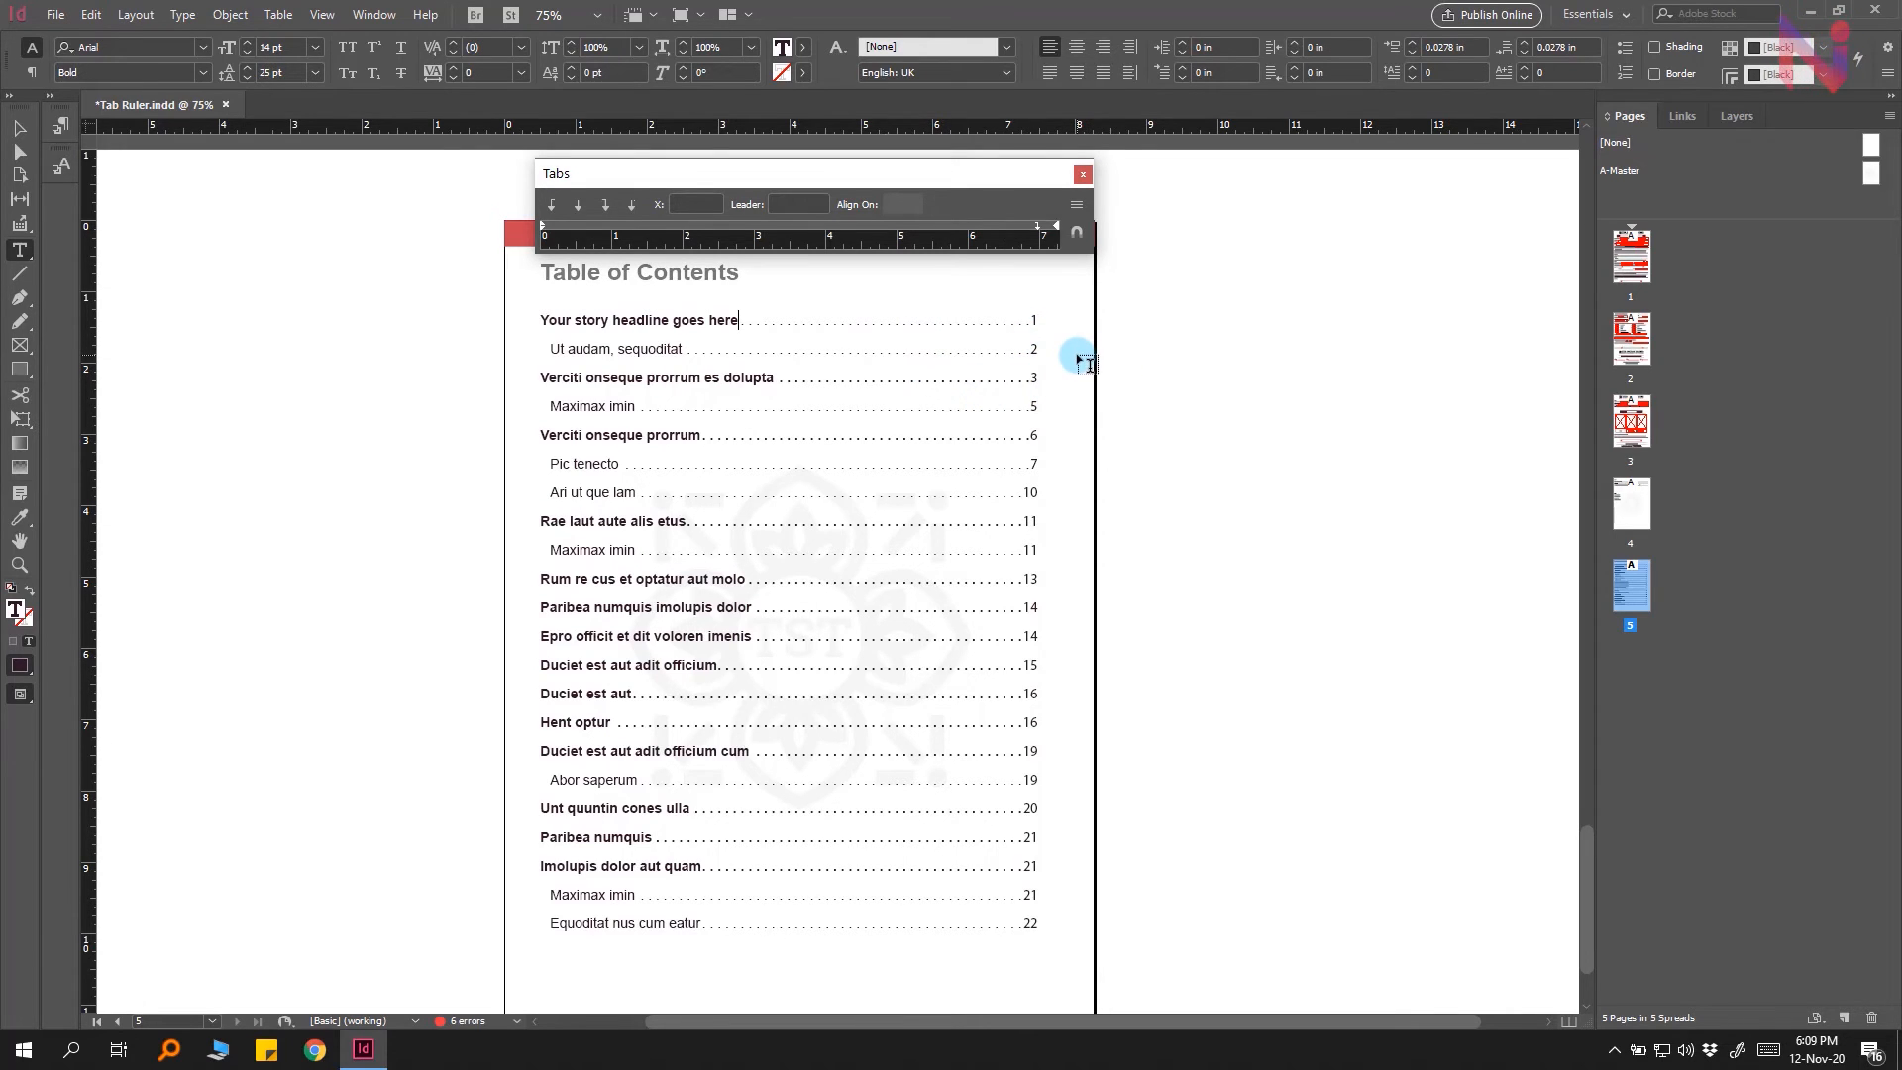
# Step: With nothing selected, add and move tab stops on the Tabs ruler
pyautogui.click(19, 127)
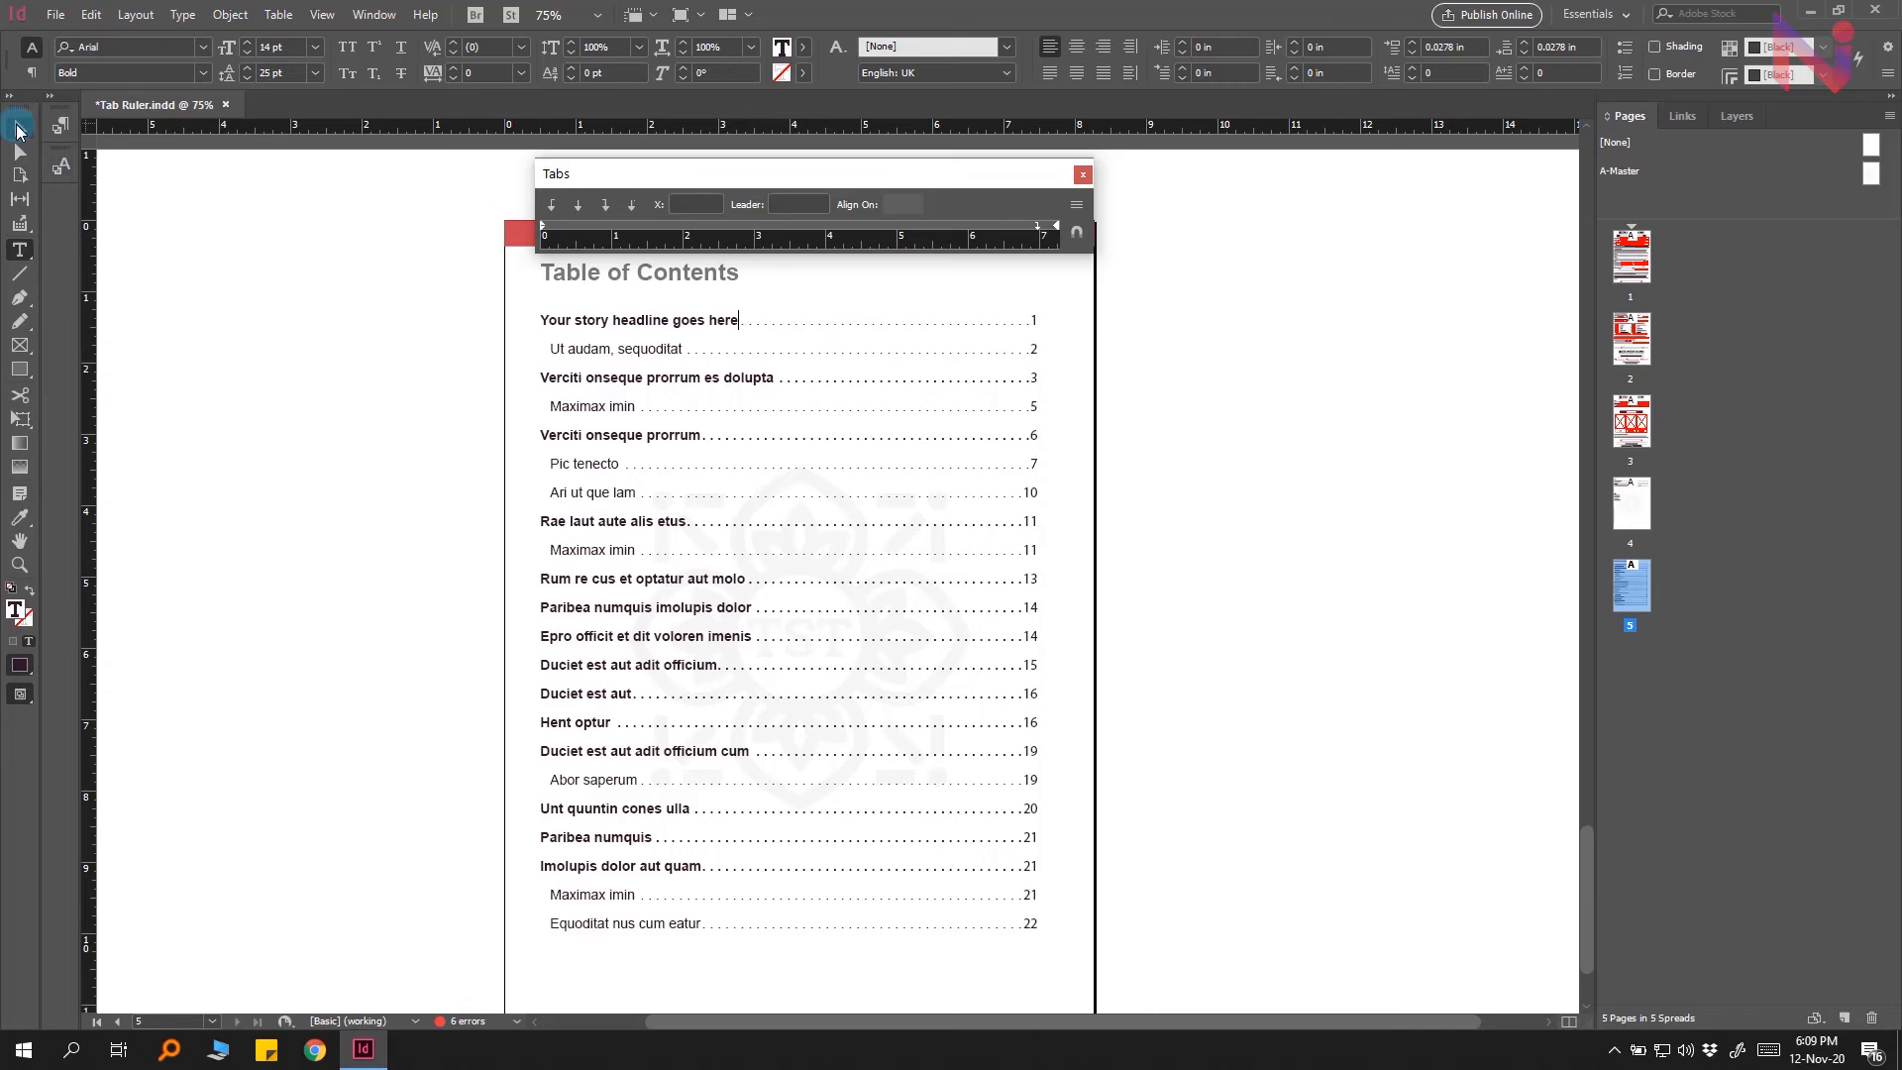
pyautogui.click(397, 401)
pyautogui.click(686, 227)
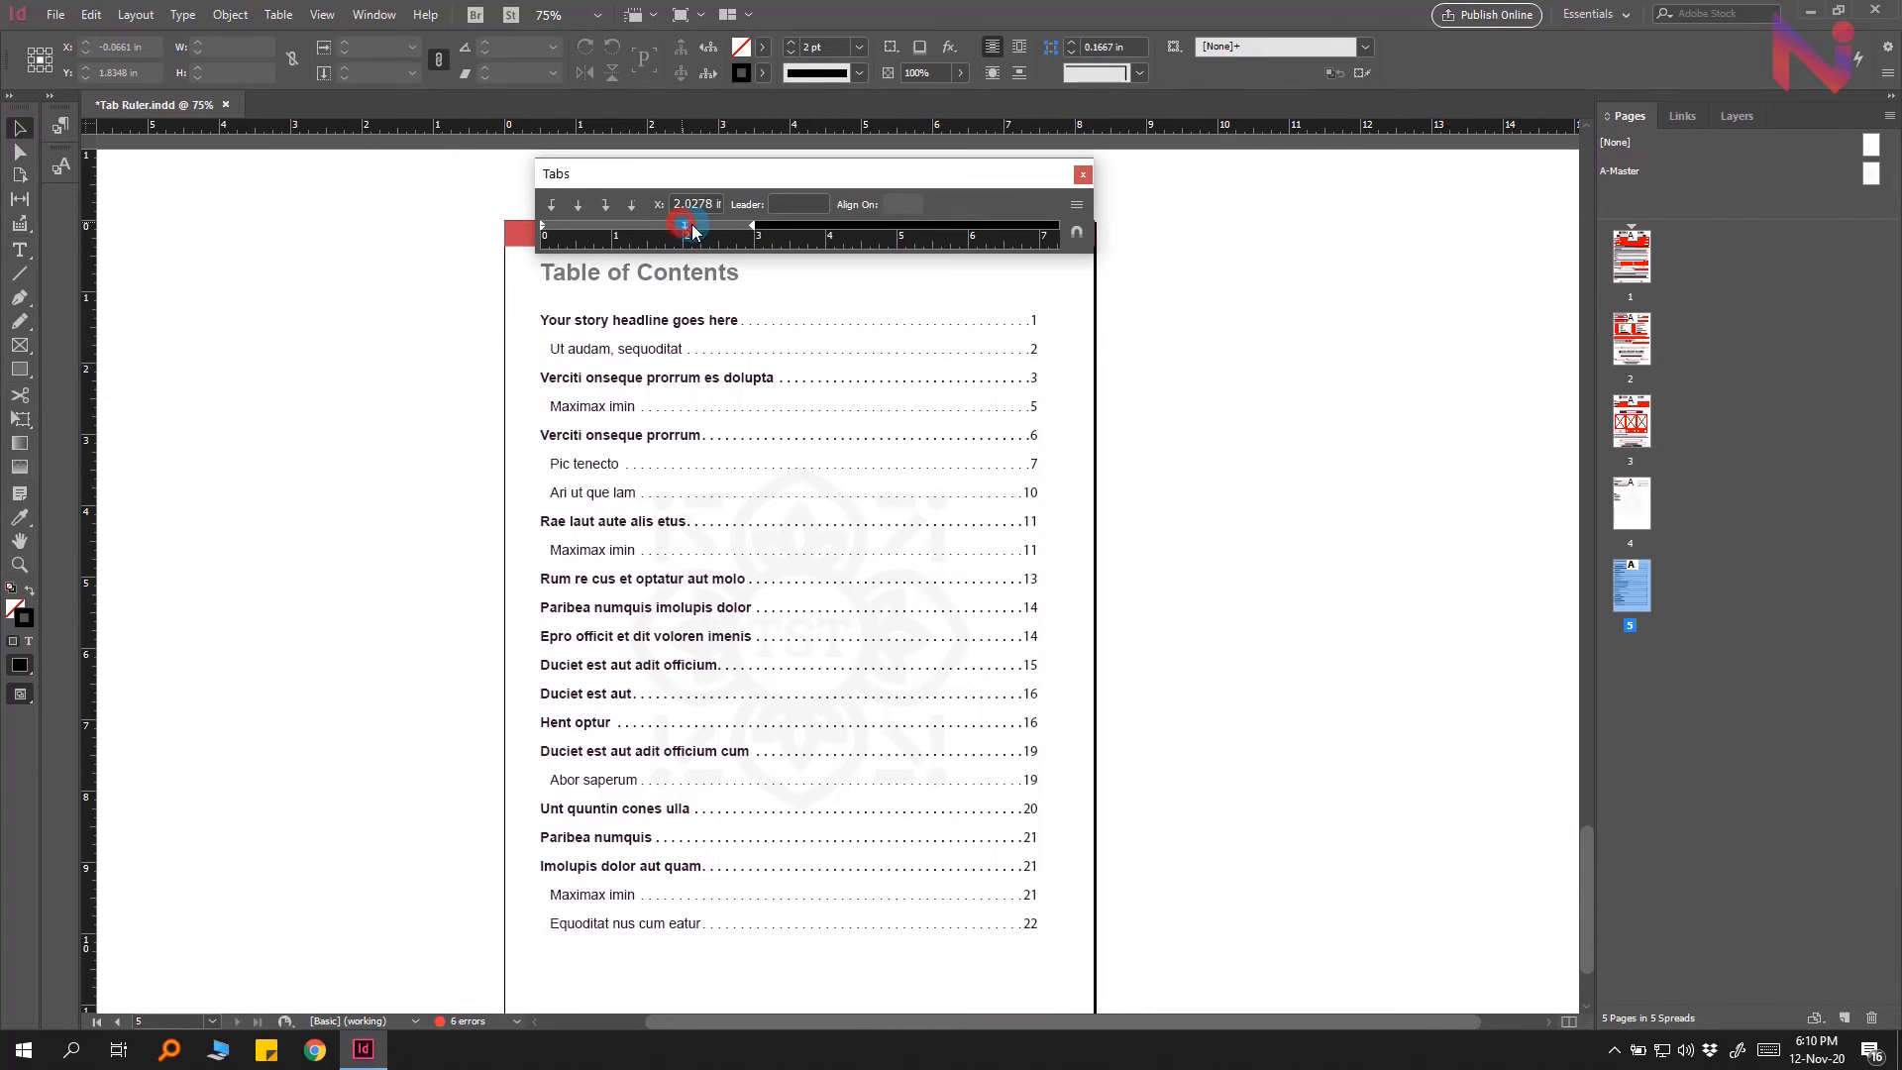
pyautogui.moveTo(692, 224)
pyautogui.mouseDown()
pyautogui.moveTo(810, 229)
pyautogui.moveTo(724, 233)
pyautogui.mouseUp()
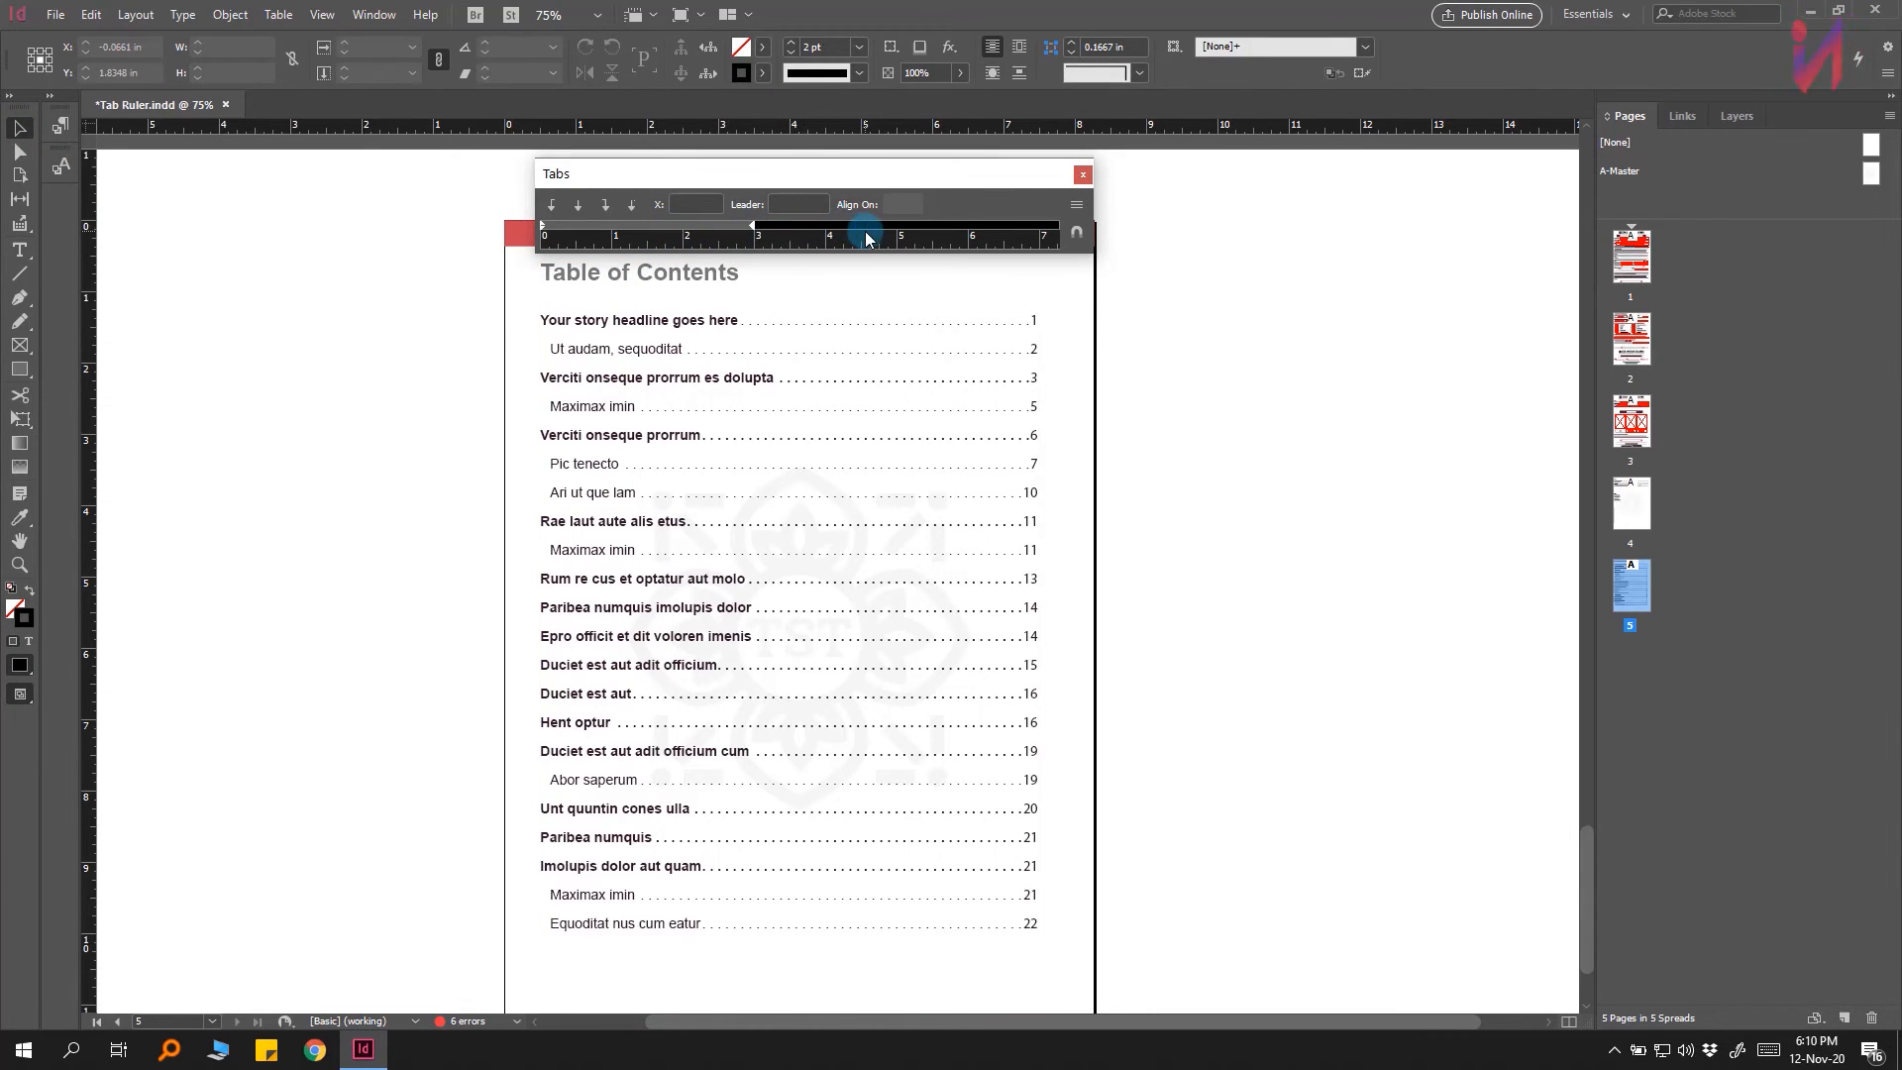
pyautogui.click(782, 226)
pyautogui.click(848, 227)
pyautogui.moveTo(910, 226); pyautogui.dragTo(692, 231)
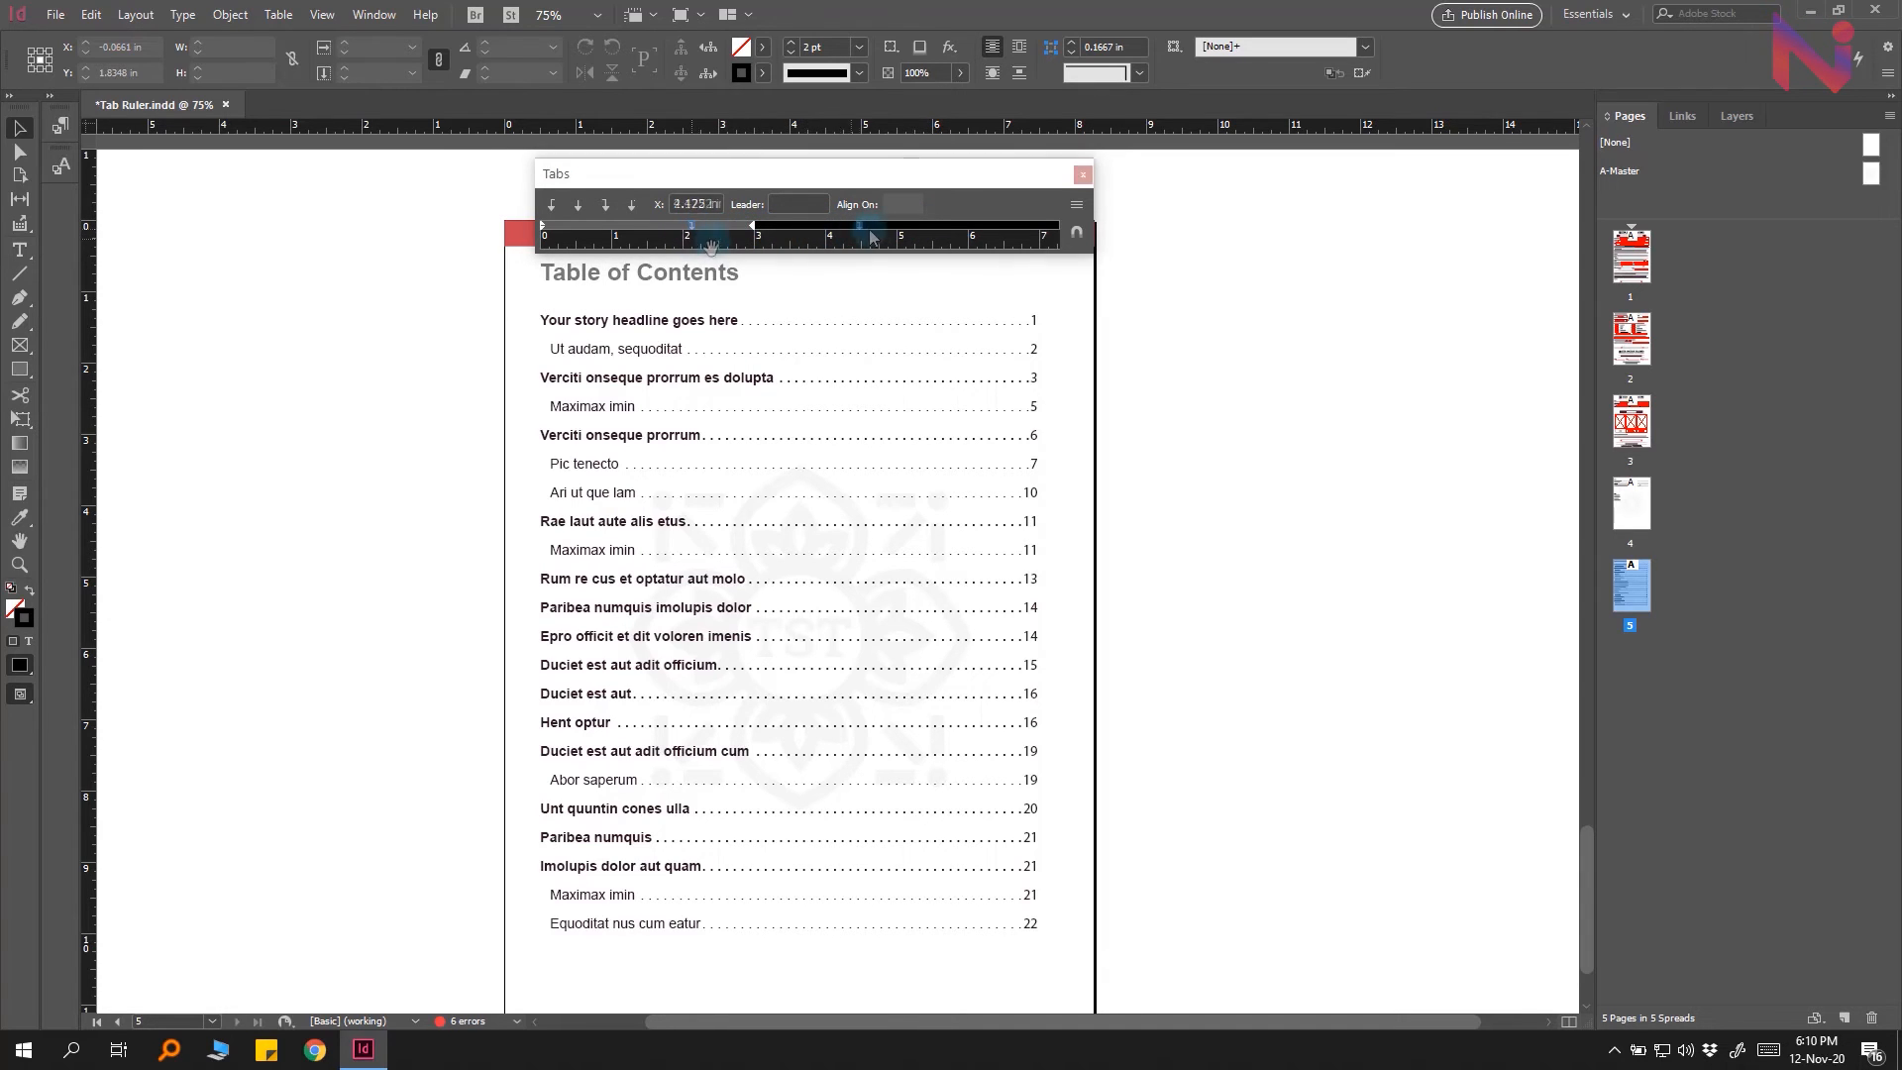
pyautogui.moveTo(872, 235); pyautogui.dragTo(883, 234)
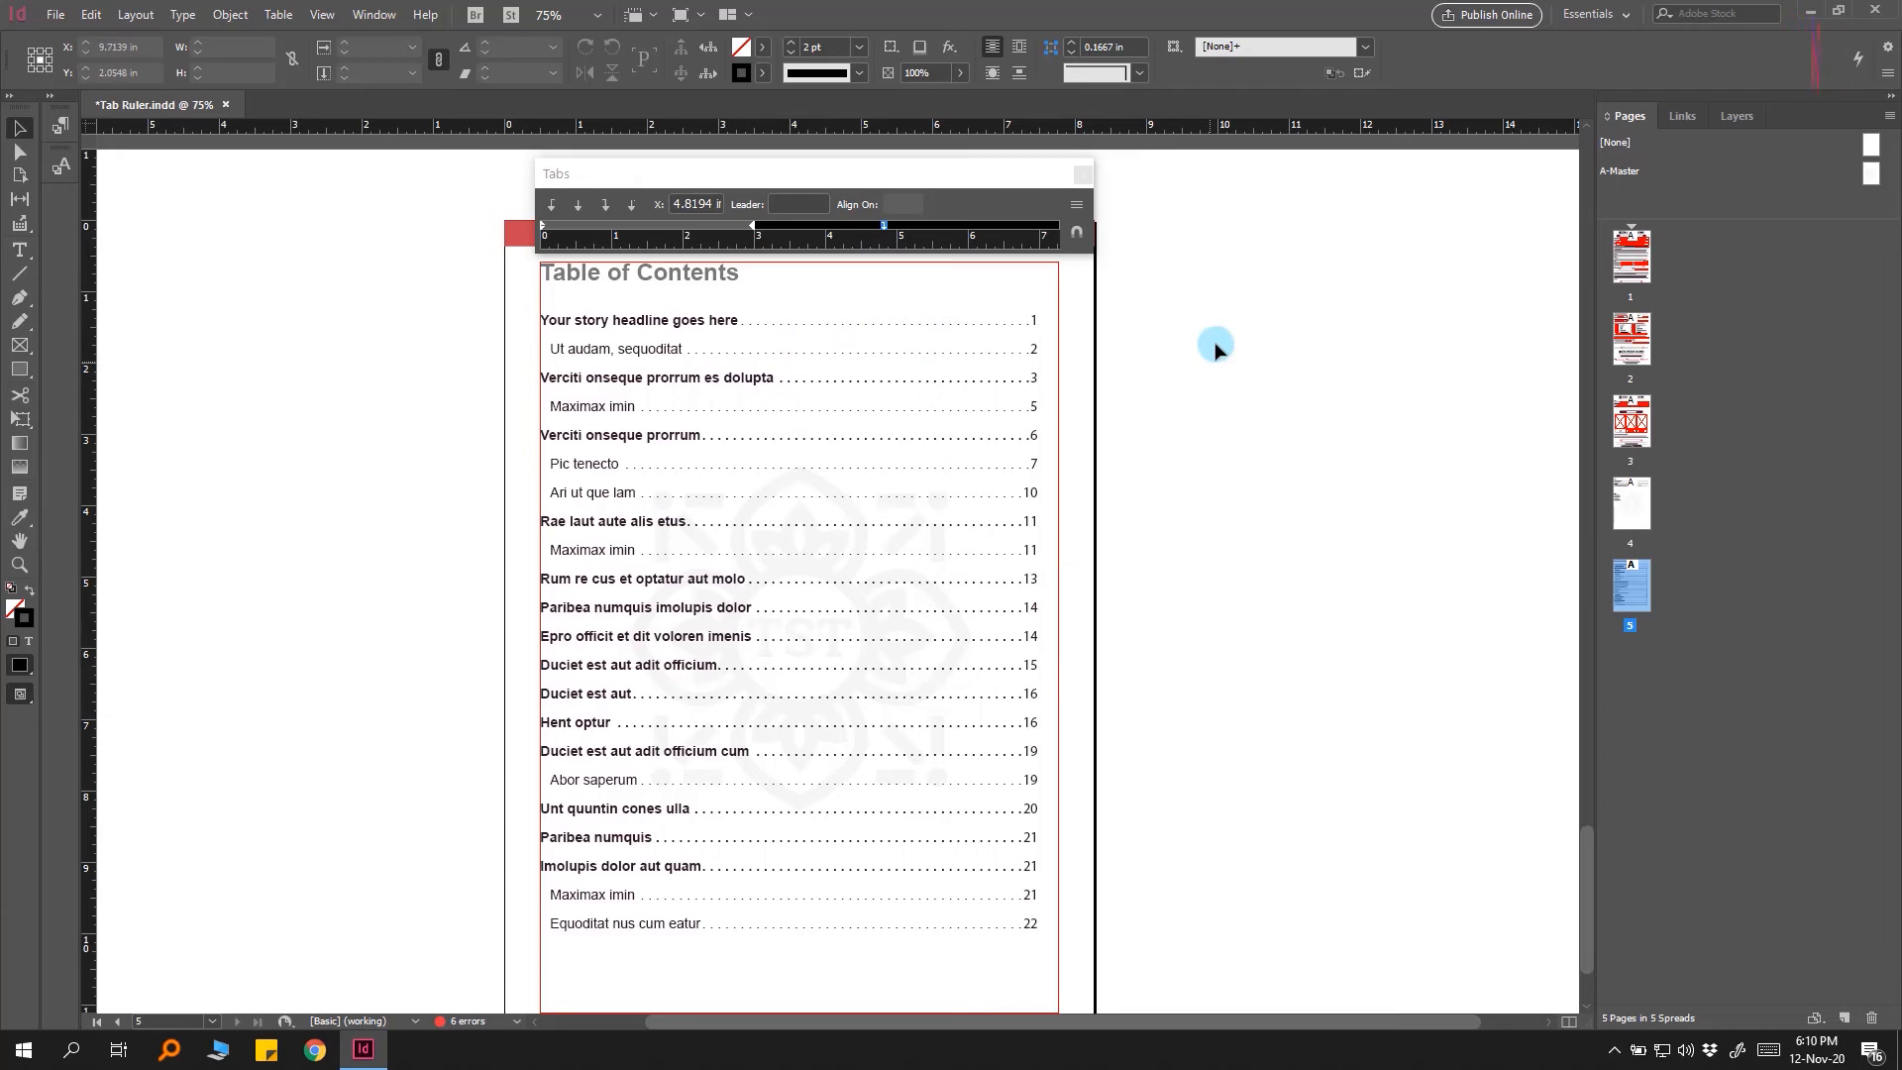
# Step: Move the right tab stop for the Ari ut que lam entry to about 6.10 in
pyautogui.click(734, 423)
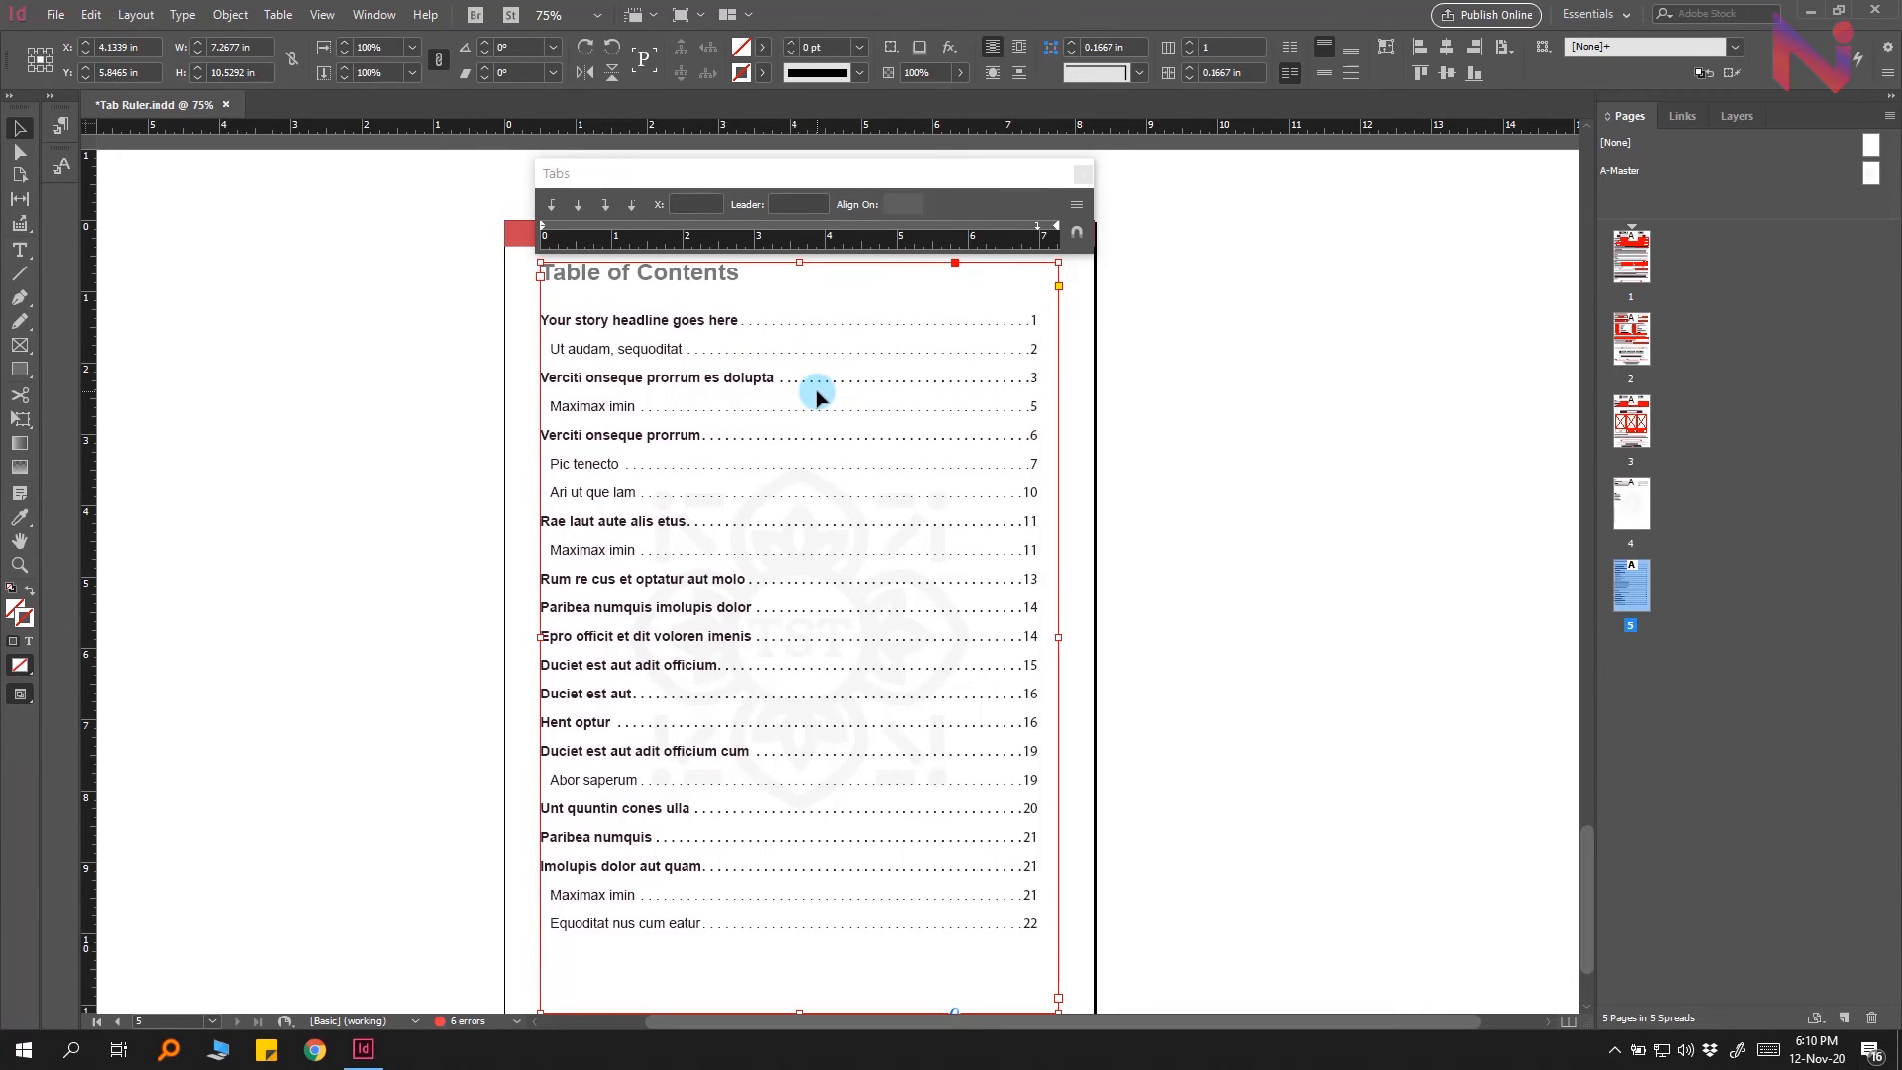
pyautogui.click(847, 171)
pyautogui.moveTo(900, 169); pyautogui.dragTo(891, 373)
pyautogui.doubleClick(747, 496)
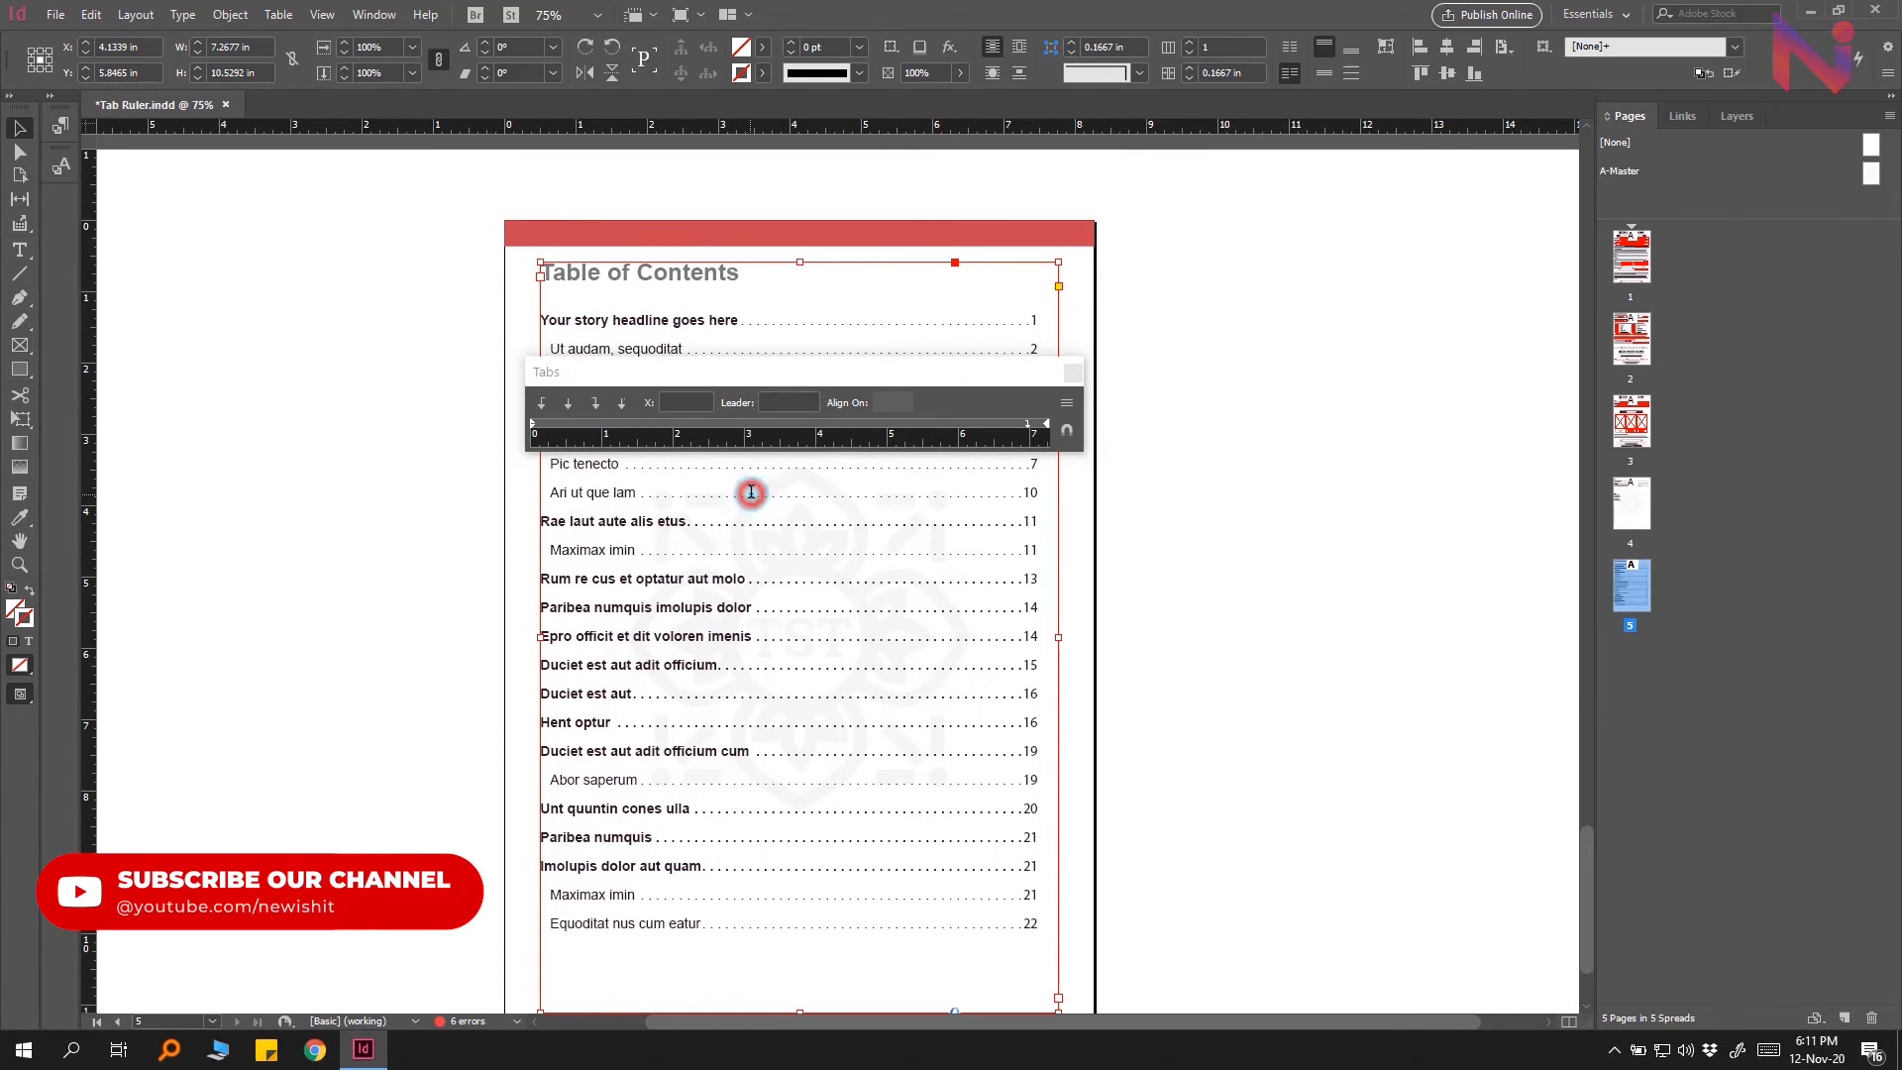
pyautogui.moveTo(1030, 428); pyautogui.dragTo(960, 451)
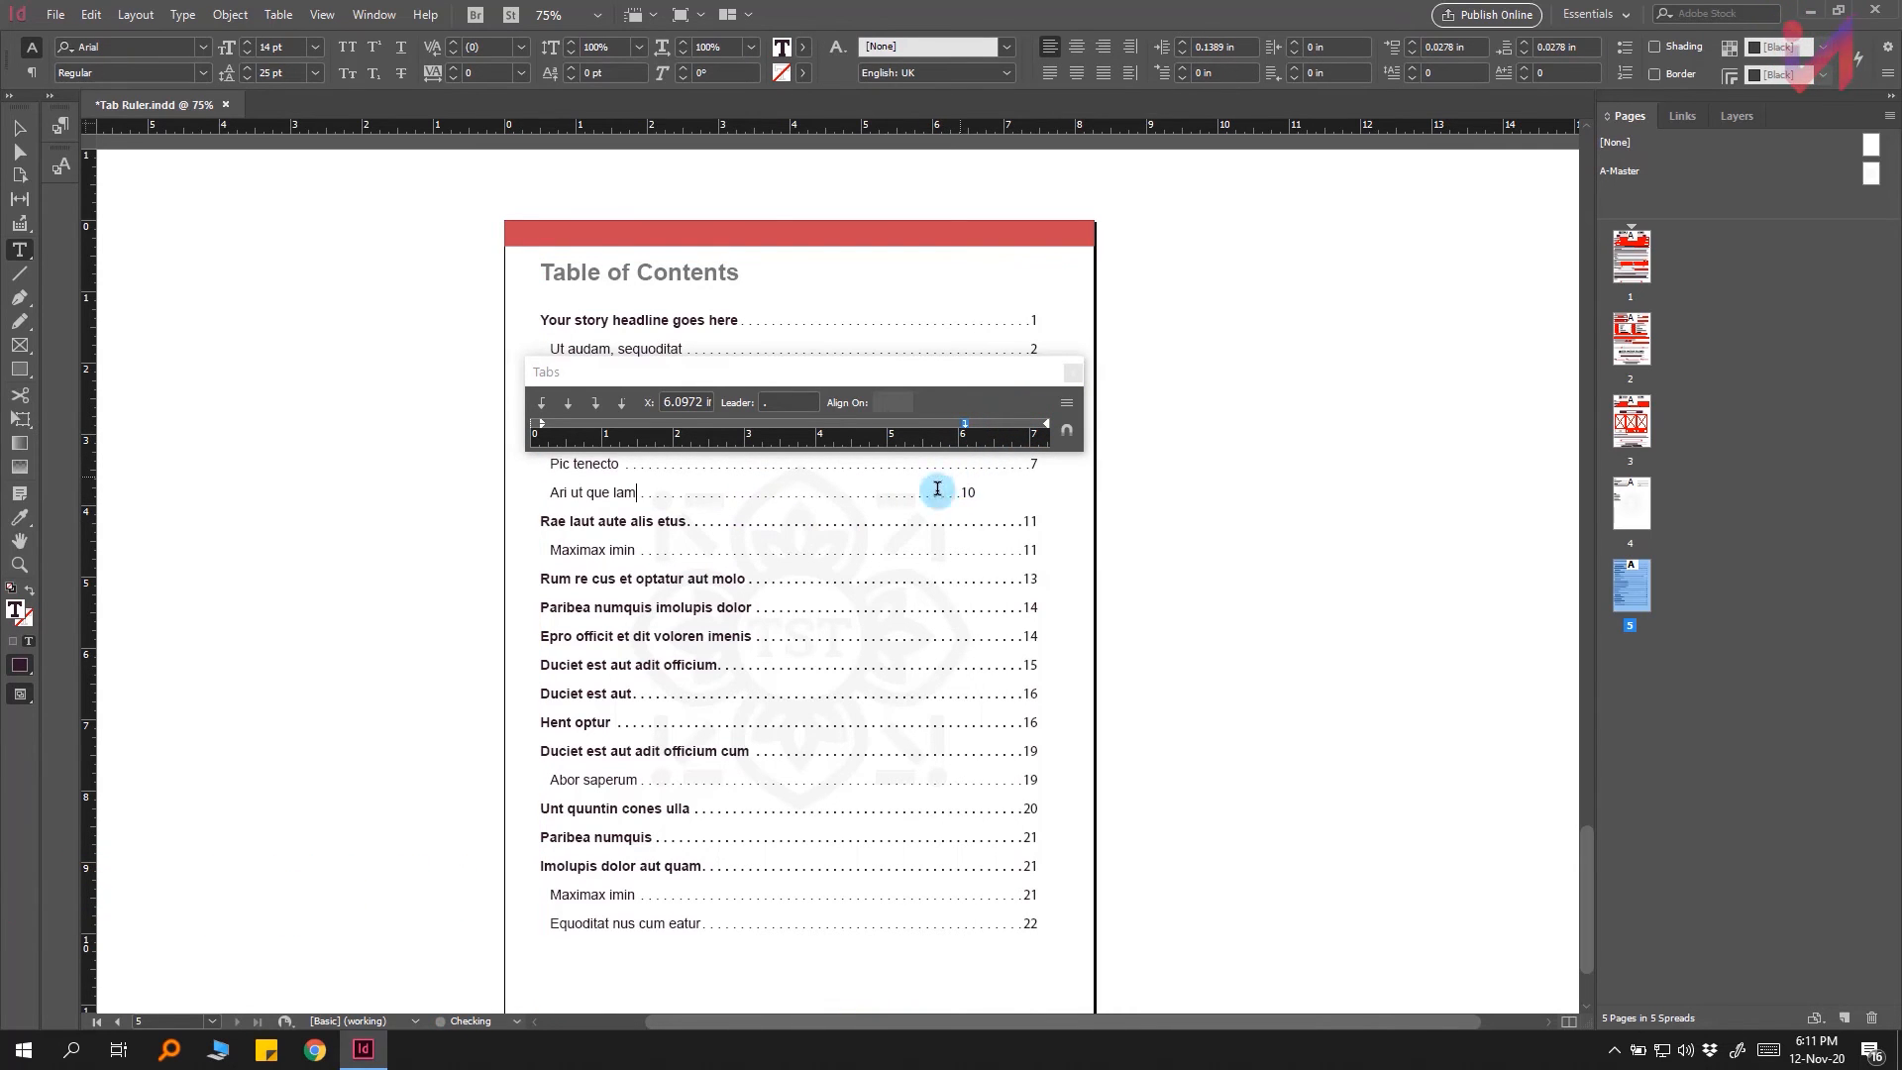
# Step: Snap the Tabs panel back into position above the text frame
pyautogui.click(981, 386)
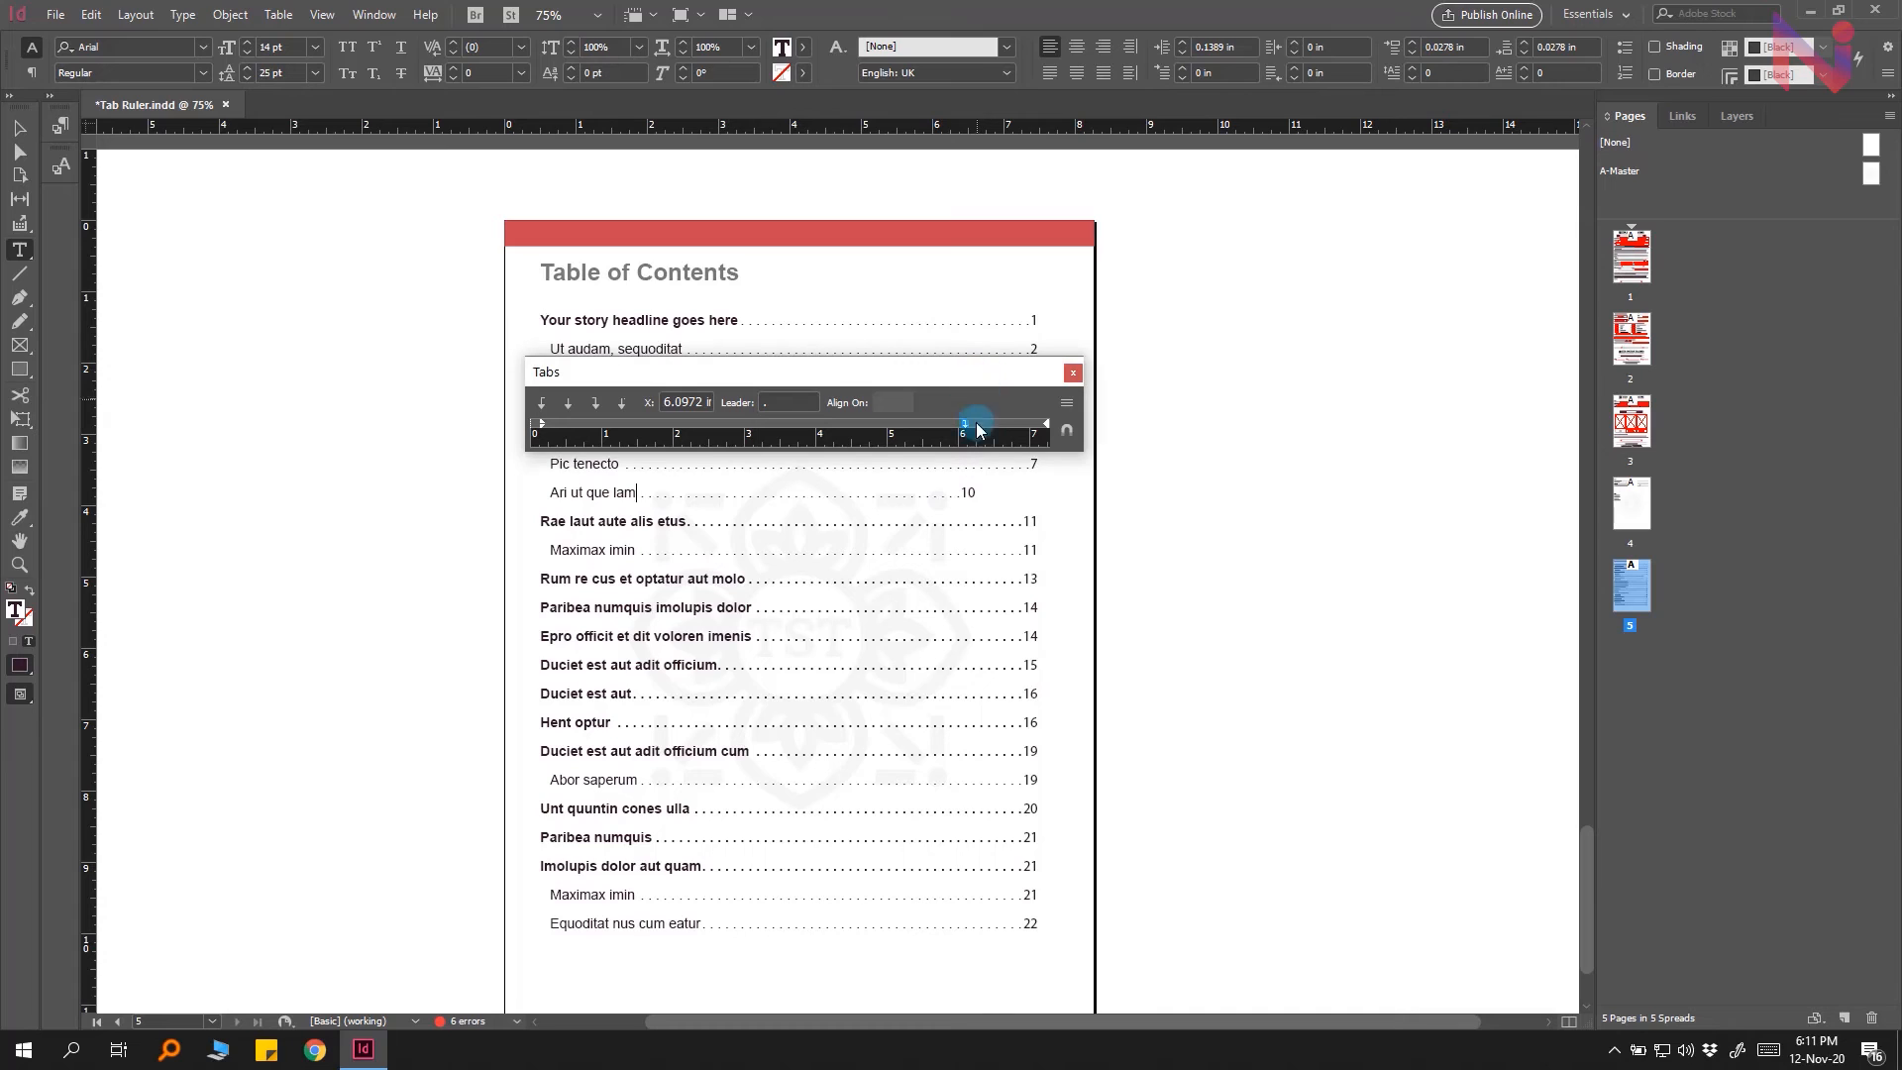
pyautogui.click(1067, 436)
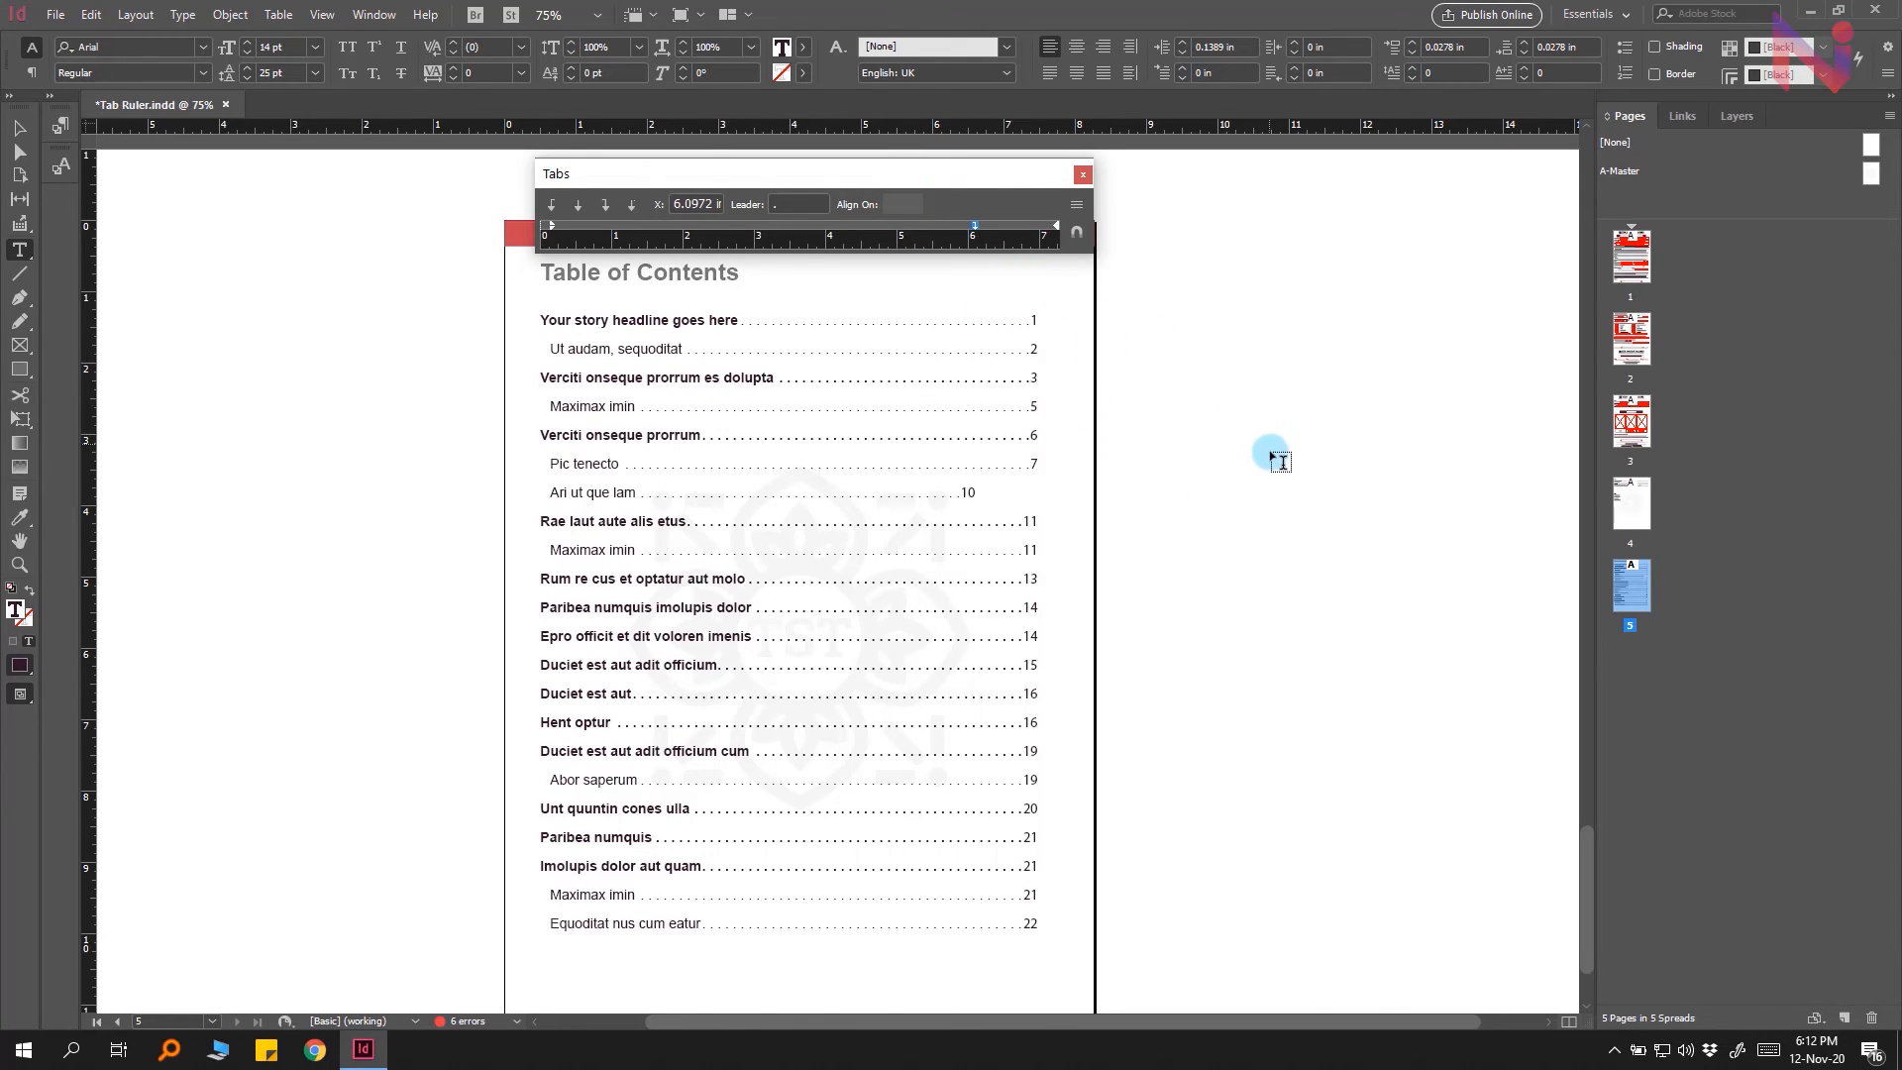
# Step: Scroll the page and move the Tabs panel, realigning it above the text frame each time
pyautogui.moveTo(1575, 850); pyautogui.dragTo(1593, 875)
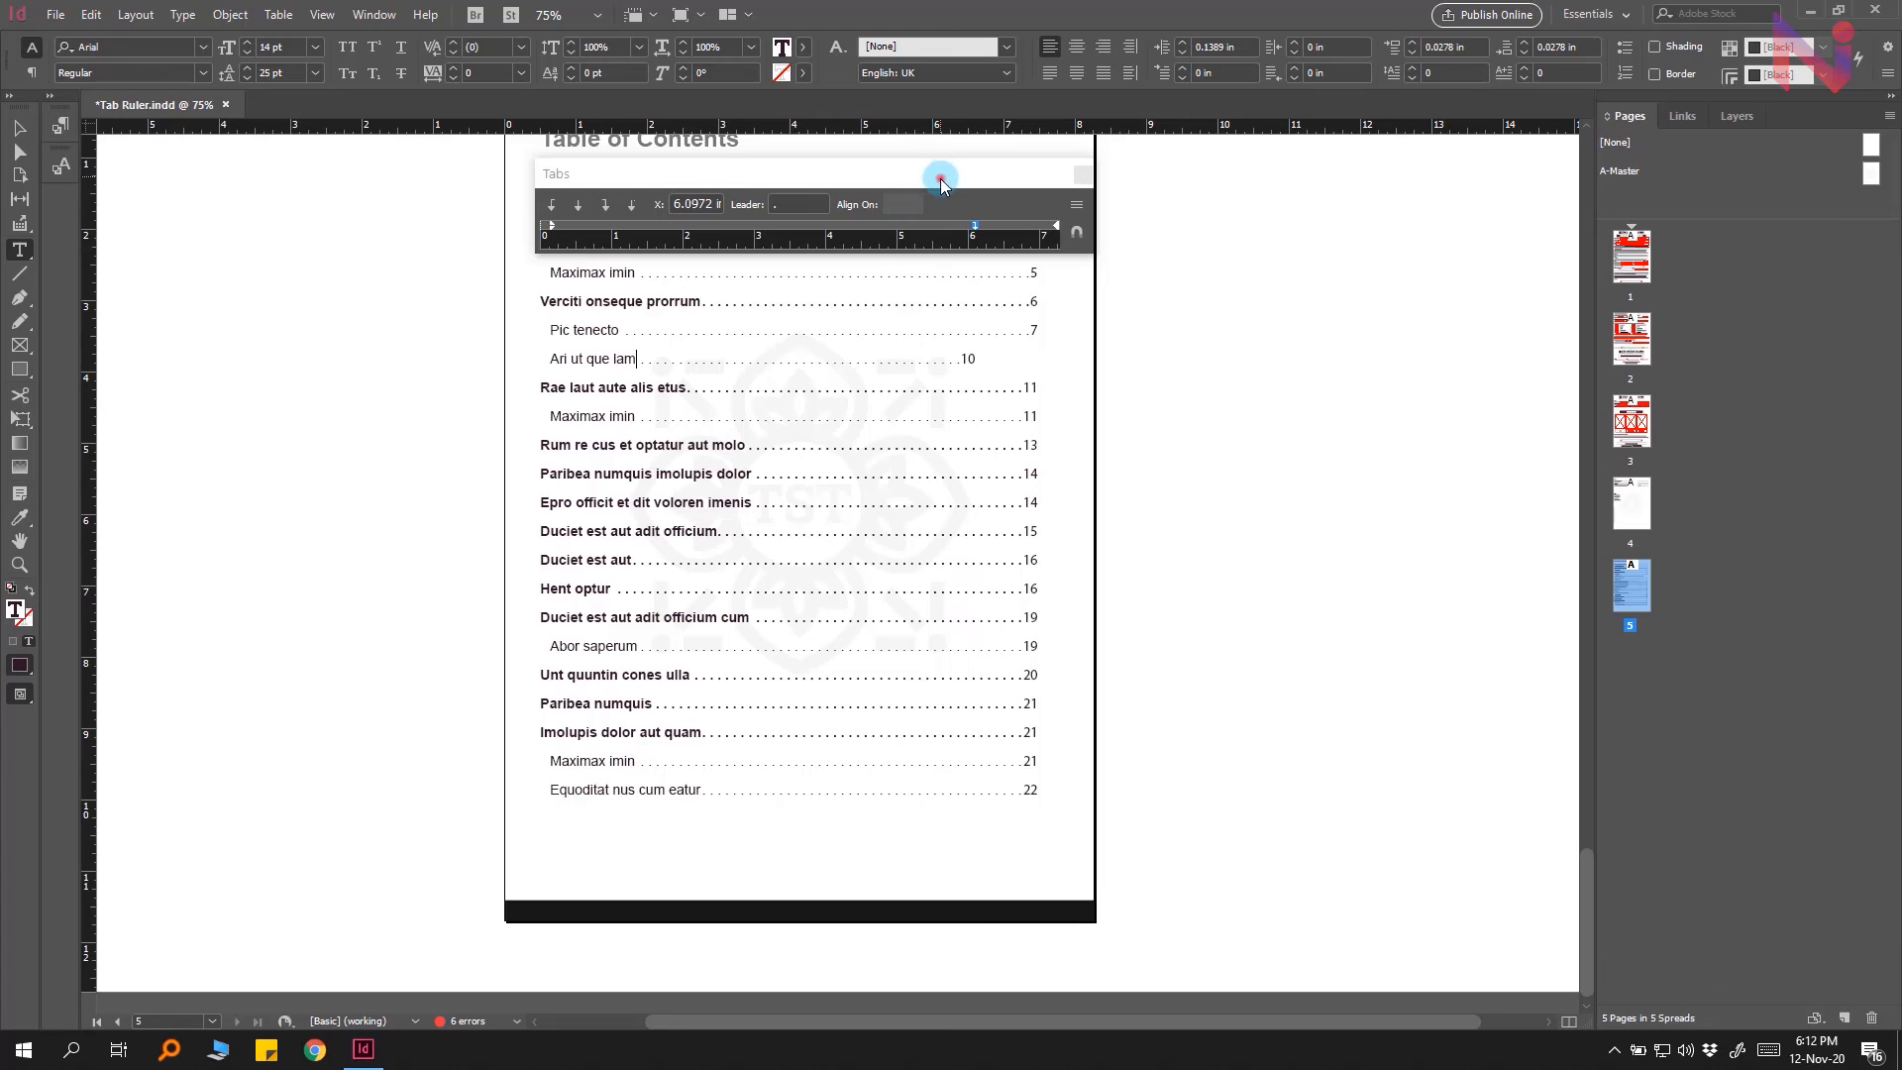
pyautogui.moveTo(942, 184); pyautogui.dragTo(930, 268)
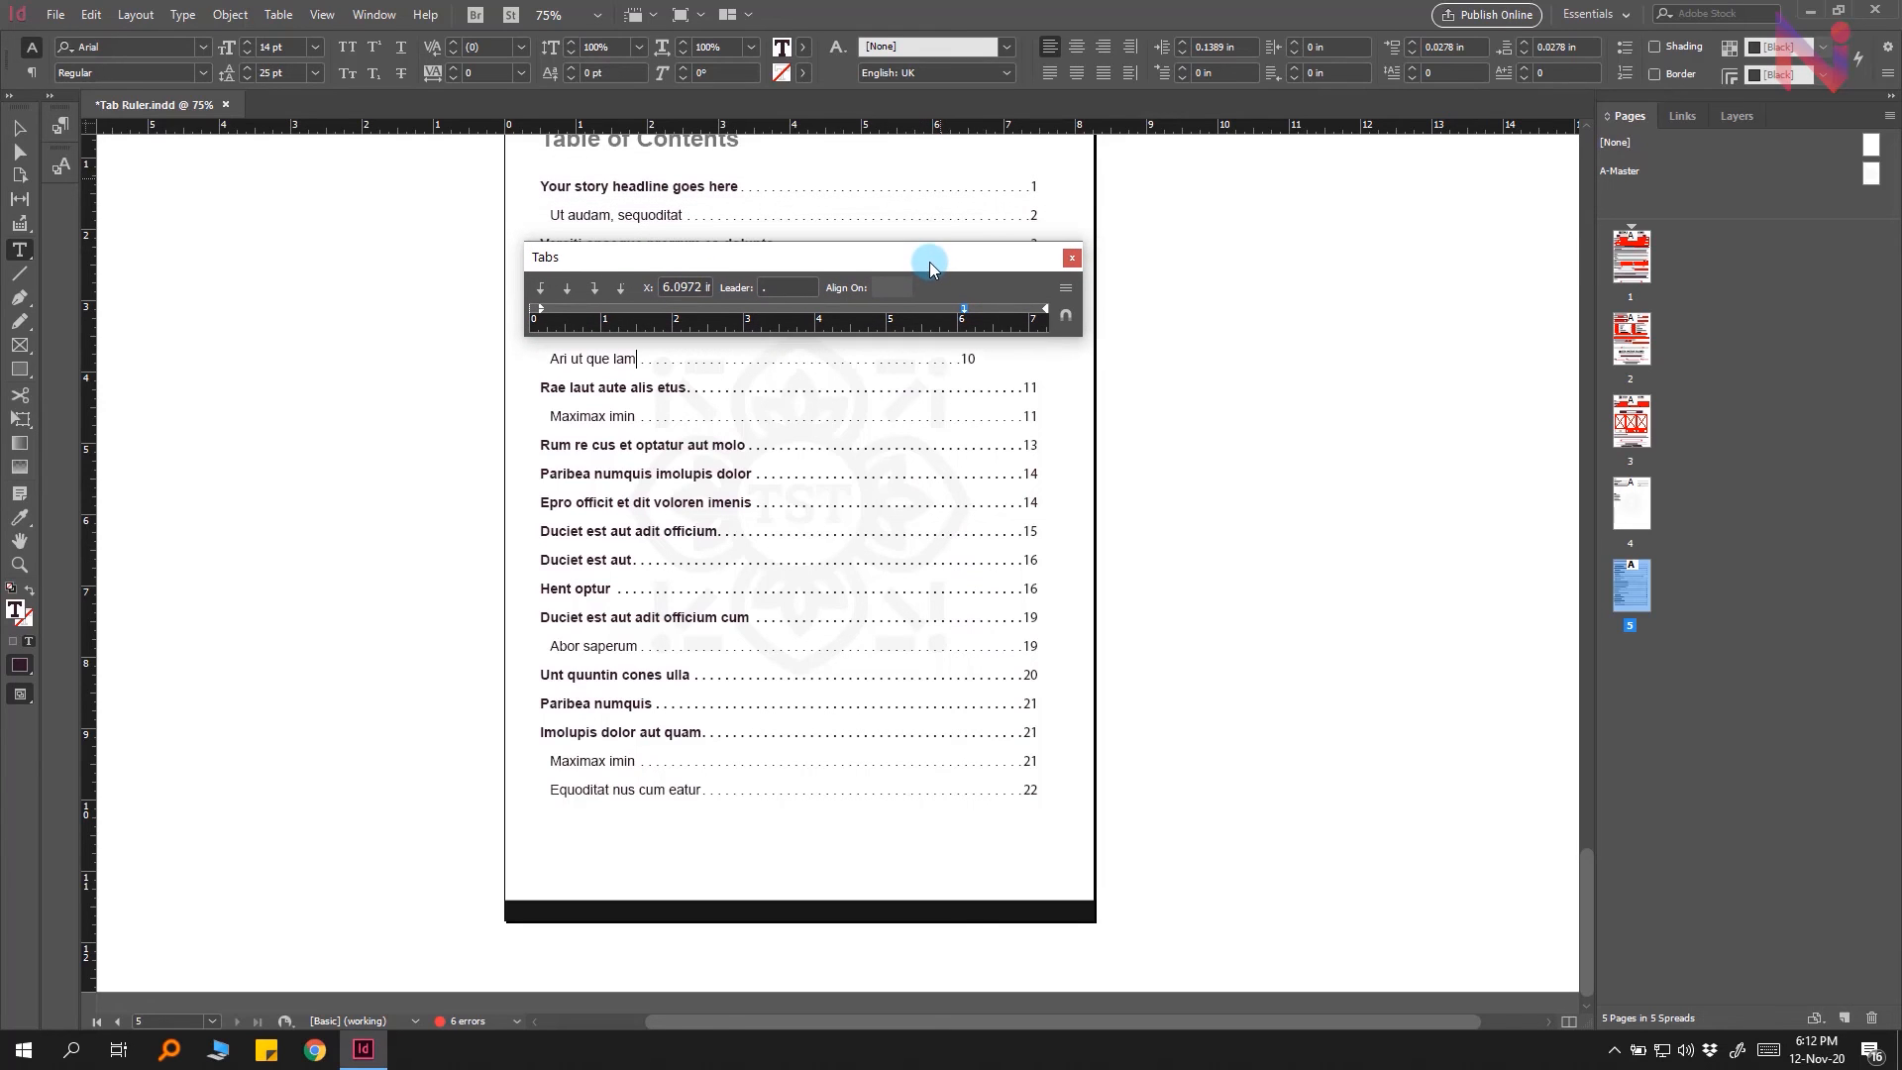
pyautogui.click(1065, 319)
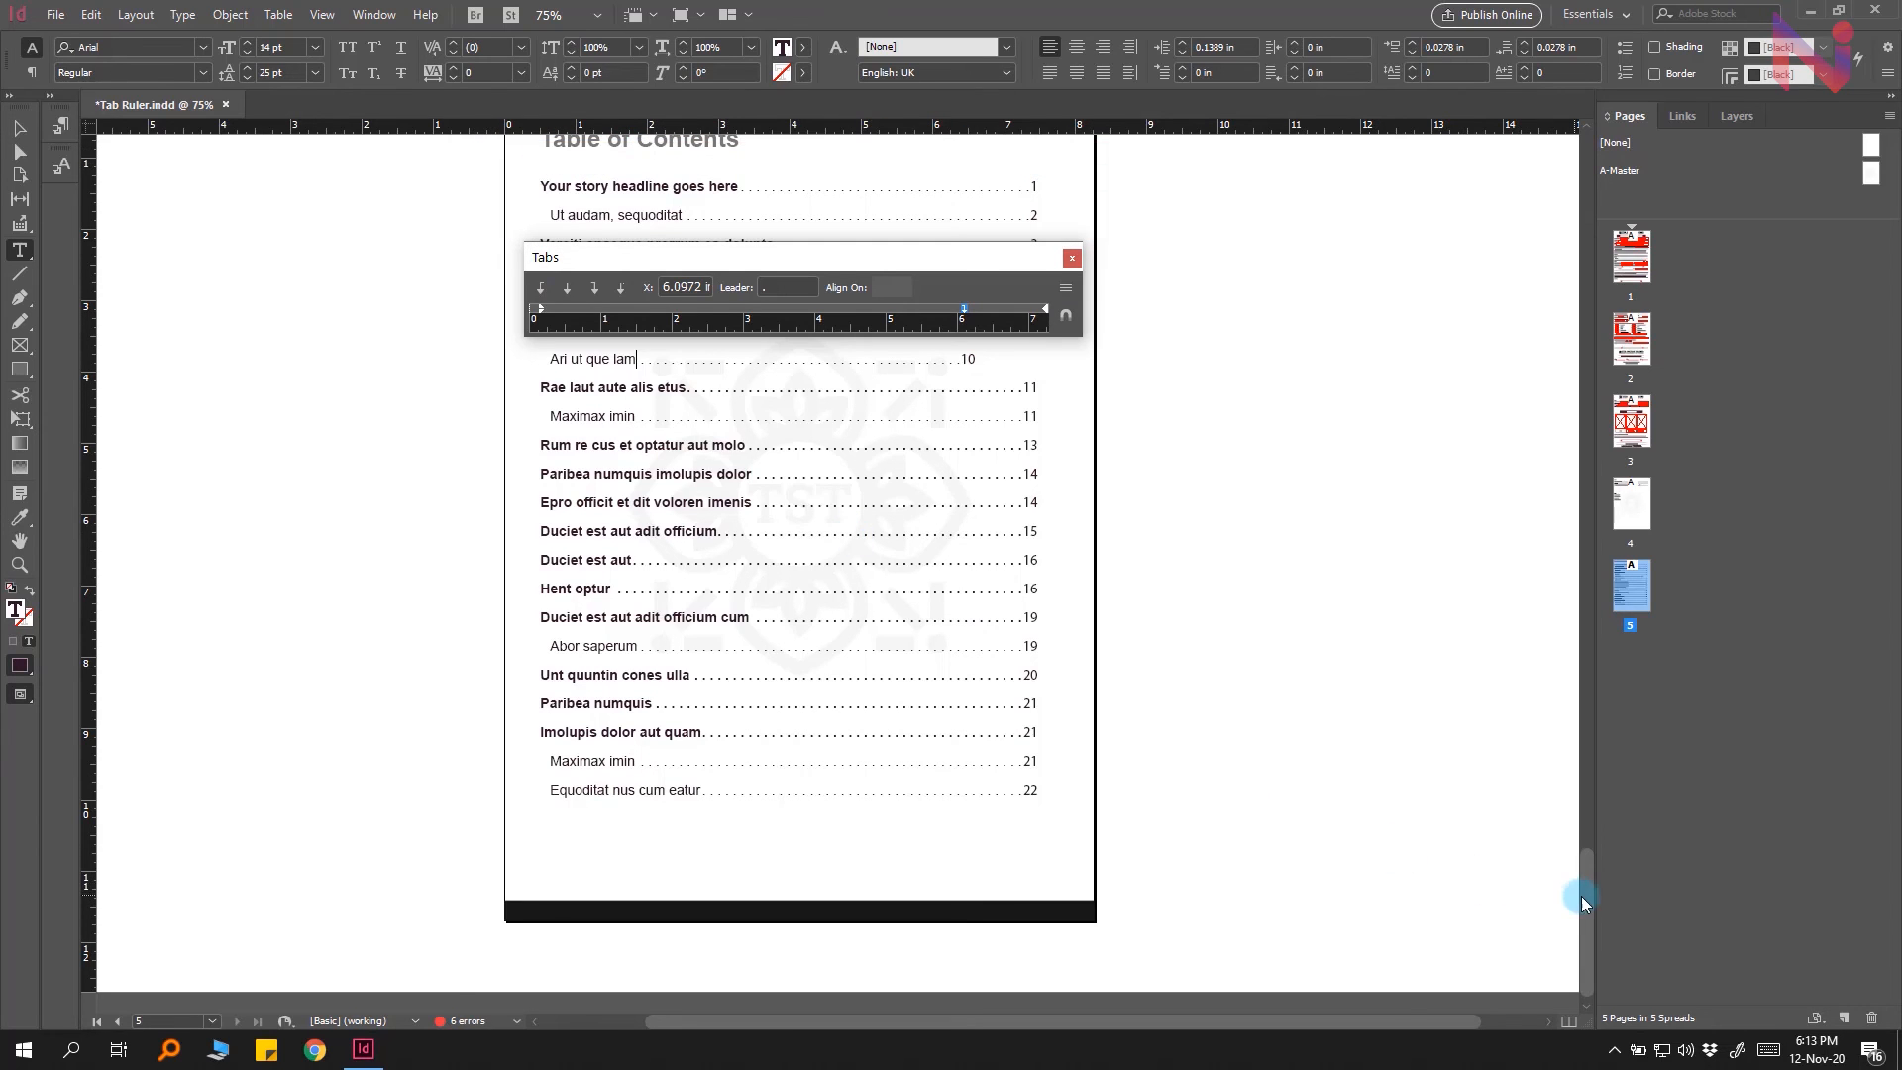
pyautogui.moveTo(1585, 896); pyautogui.dragTo(1583, 852)
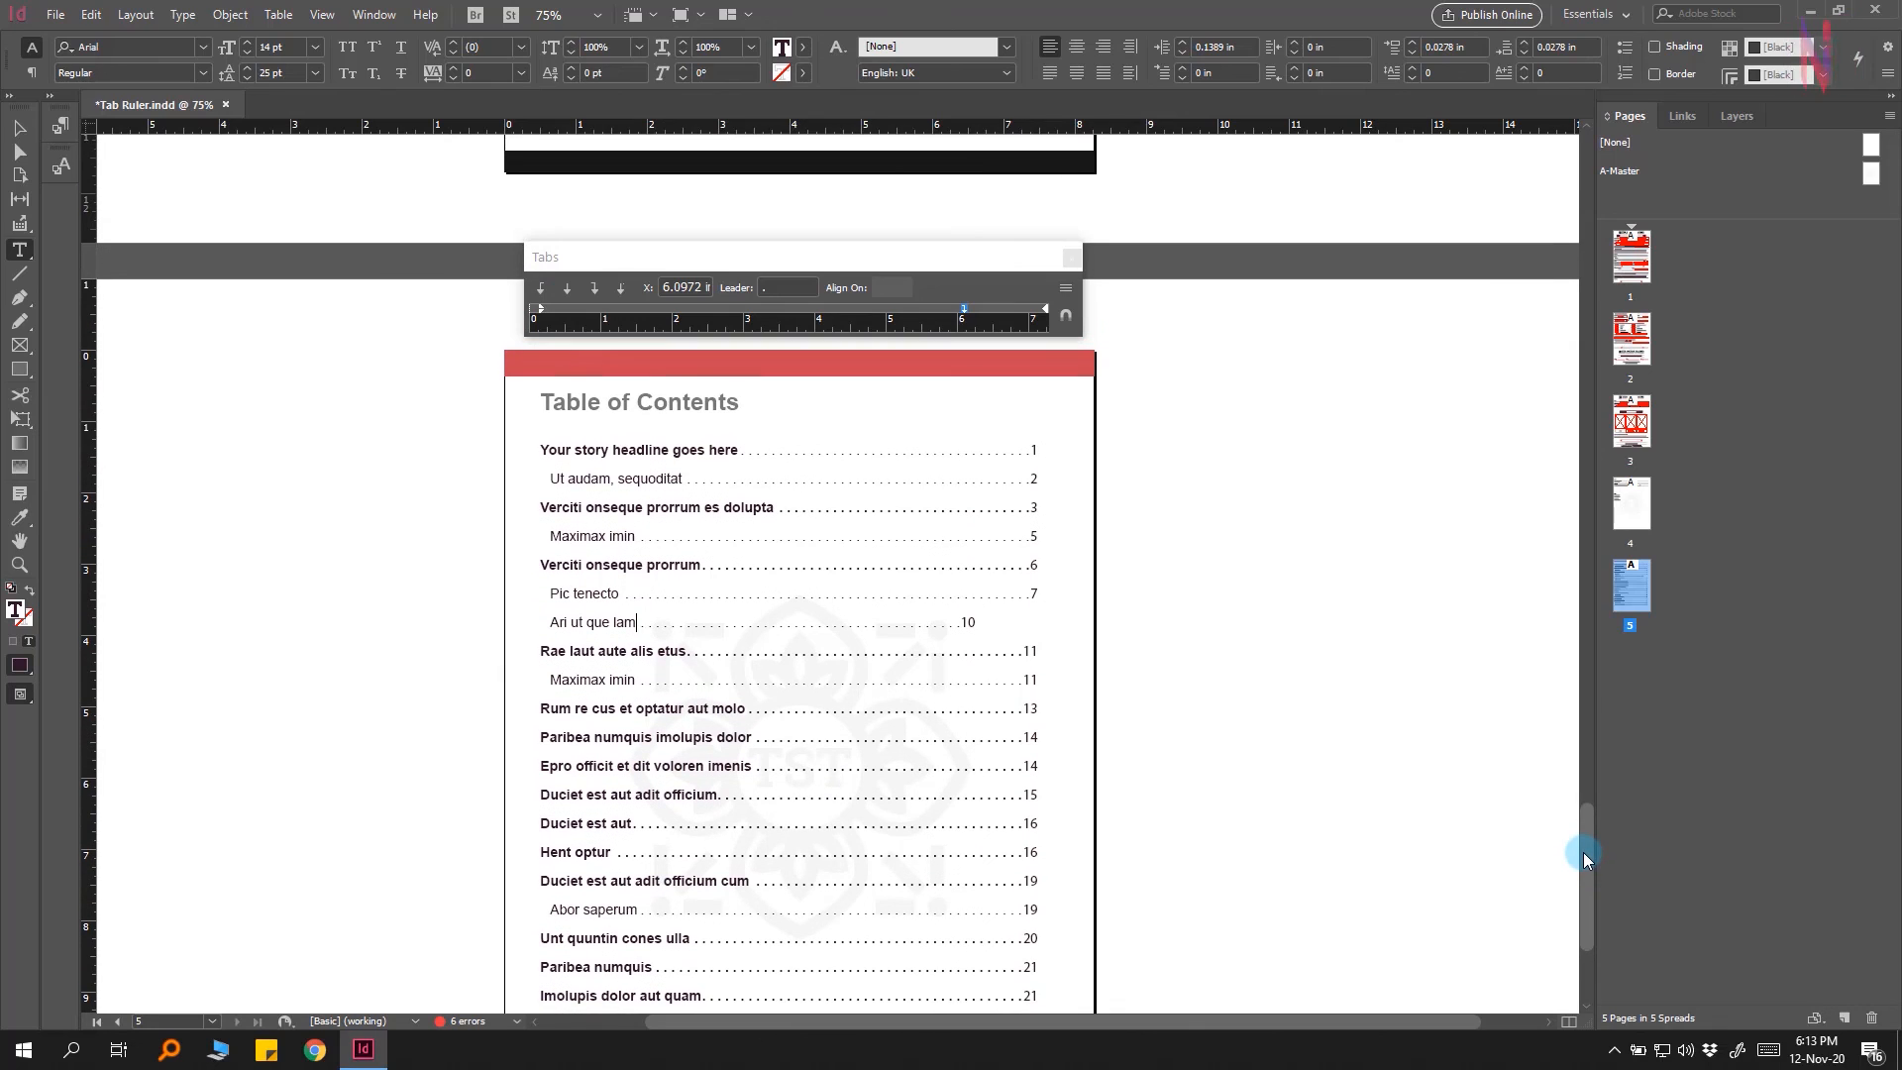
pyautogui.click(1066, 317)
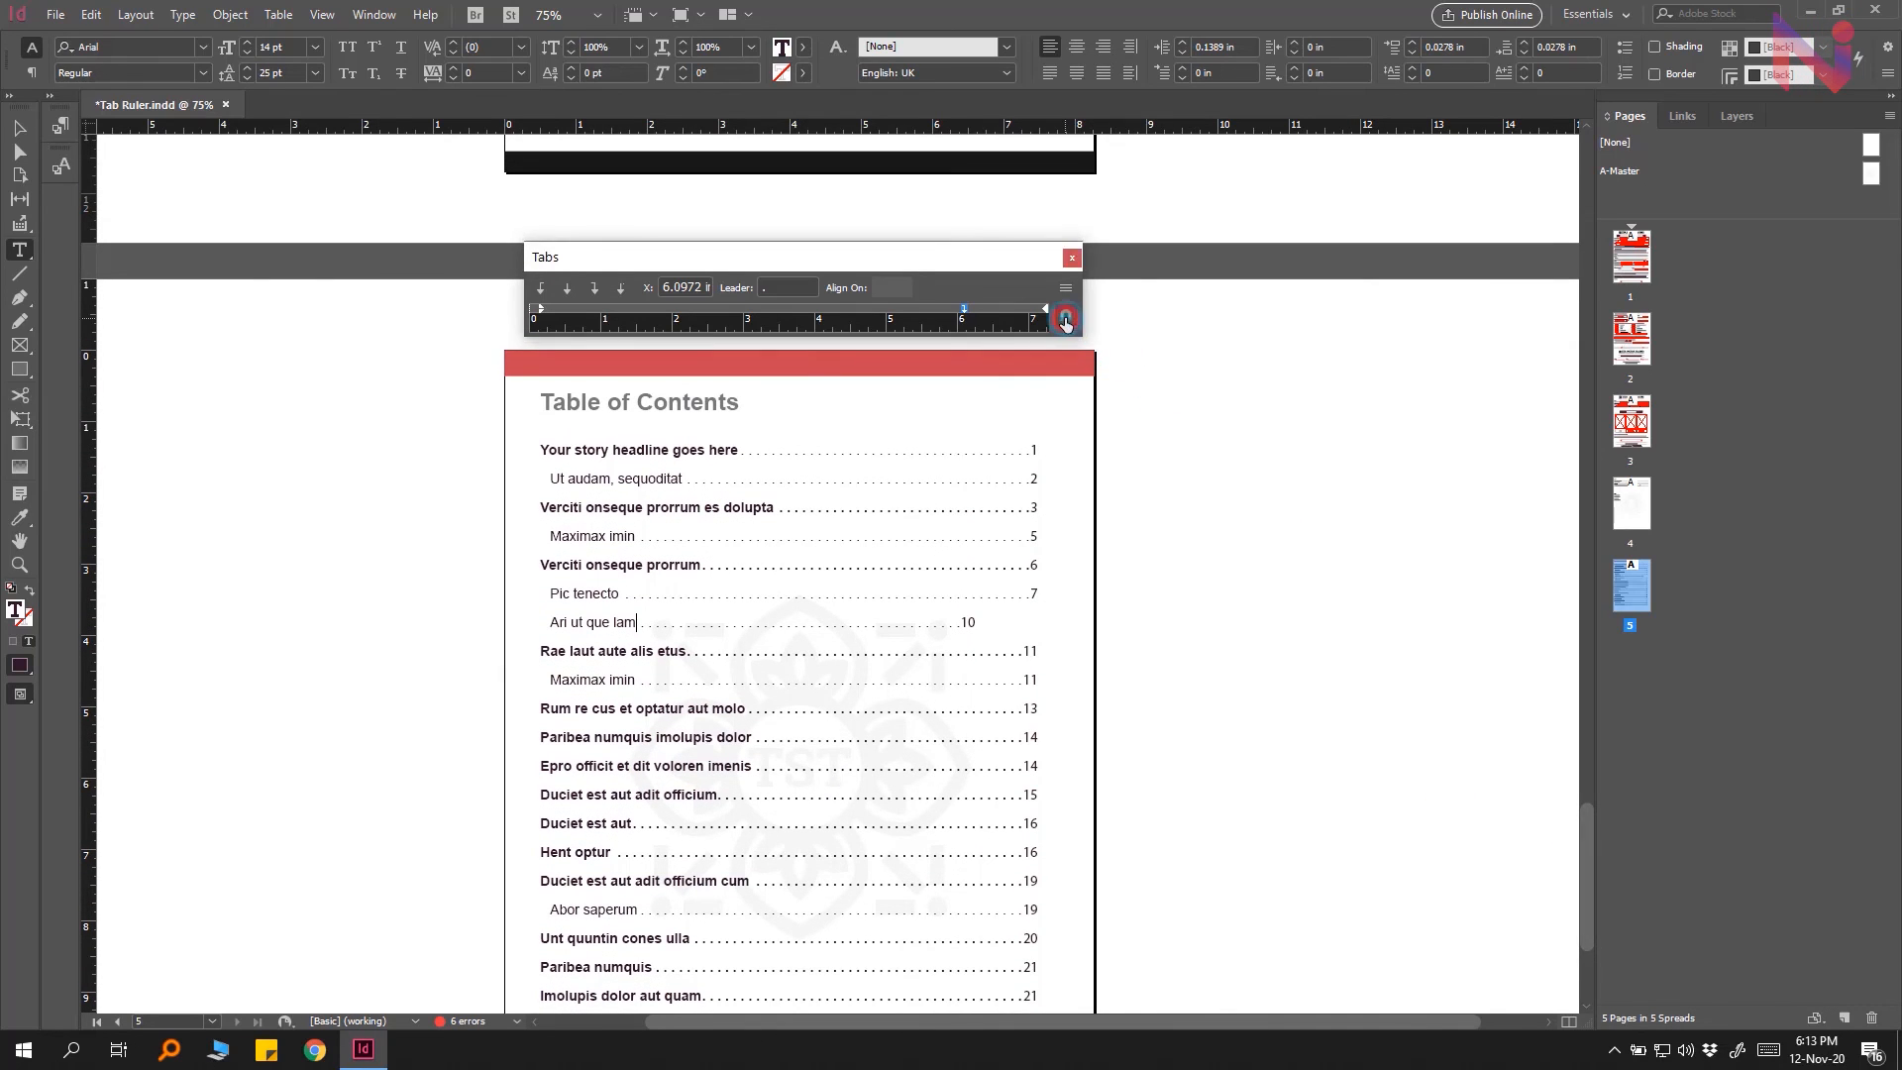